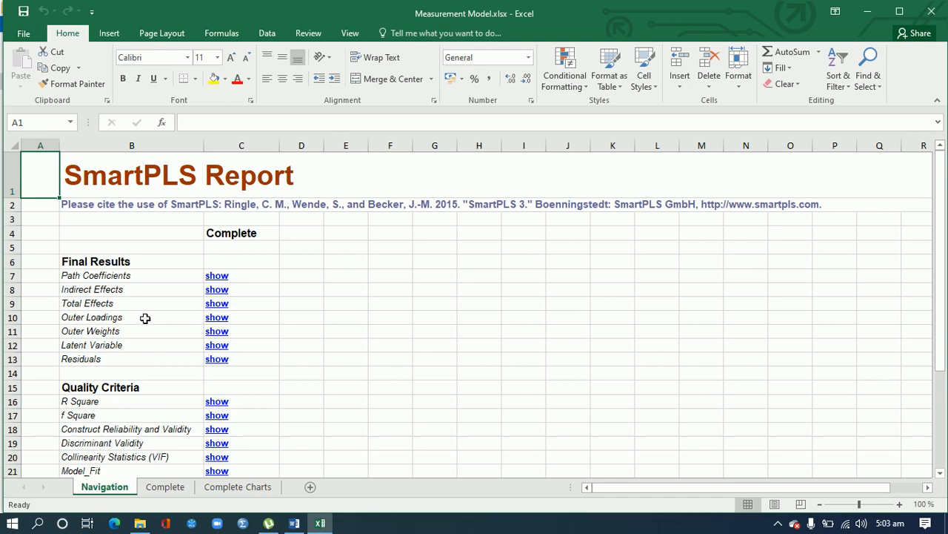
Open the Outer Loadings results from the report's navigation sheet and bring the whole table header into view.
left_click(217, 321)
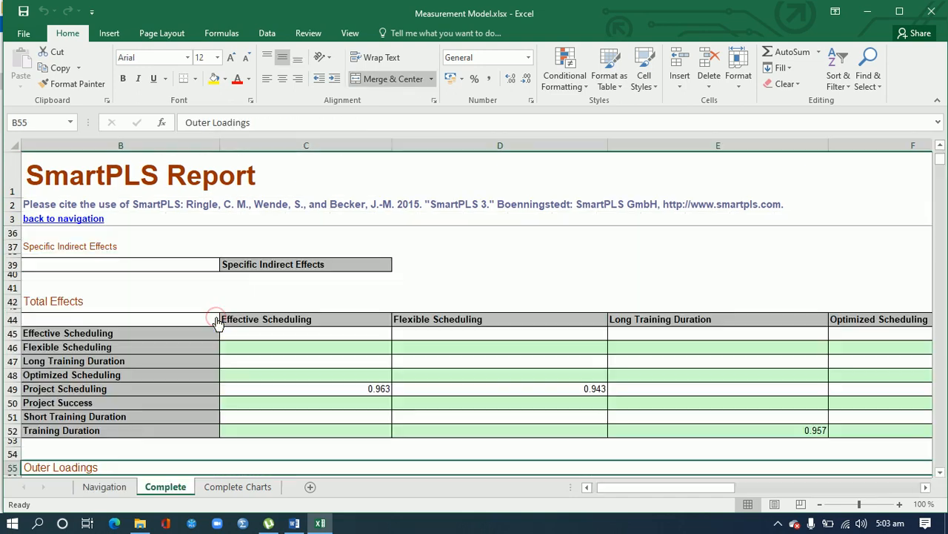
left_click(940, 472)
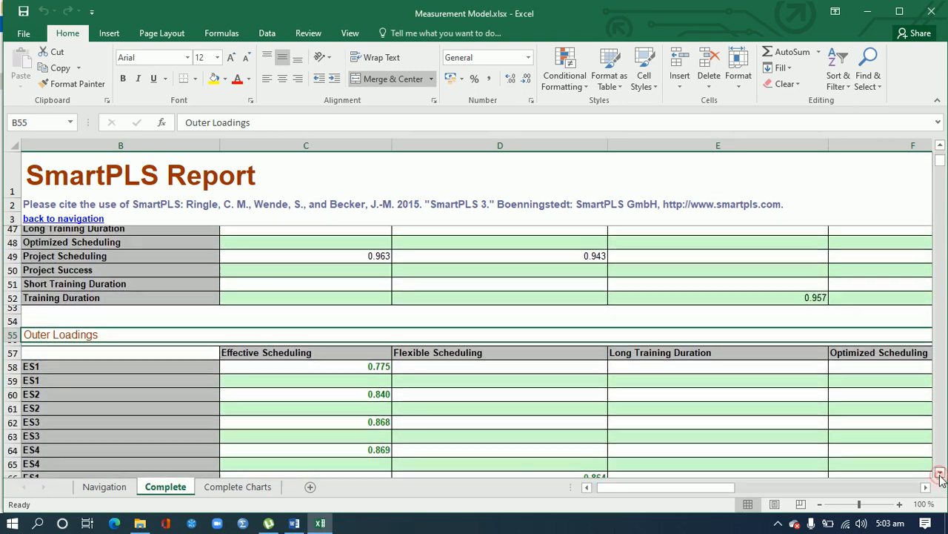
left_click(940, 474)
left_click(940, 474)
left_click(941, 474)
left_click(940, 474)
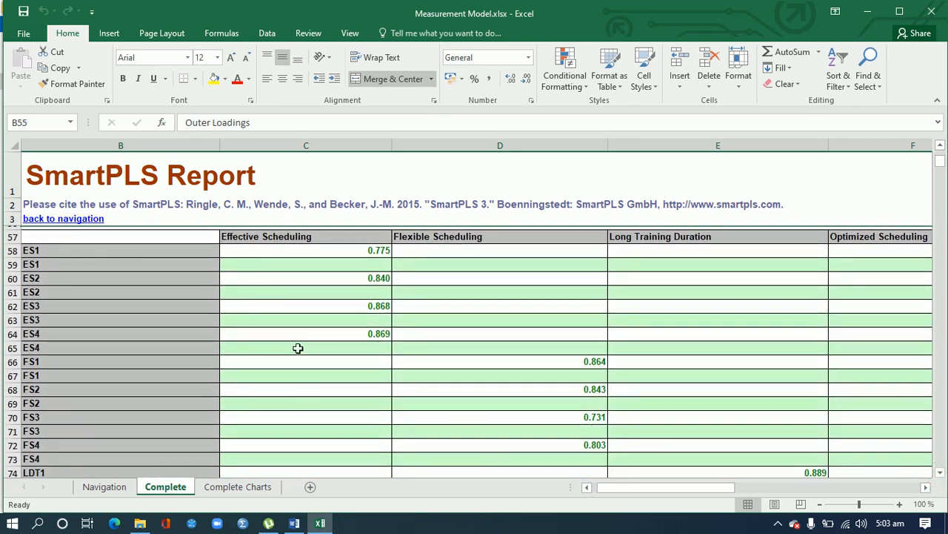
Narrow columns B through E of the Outer Loadings table to fit closely around their labels and values.
left_click_drag(220, 145, 72, 148)
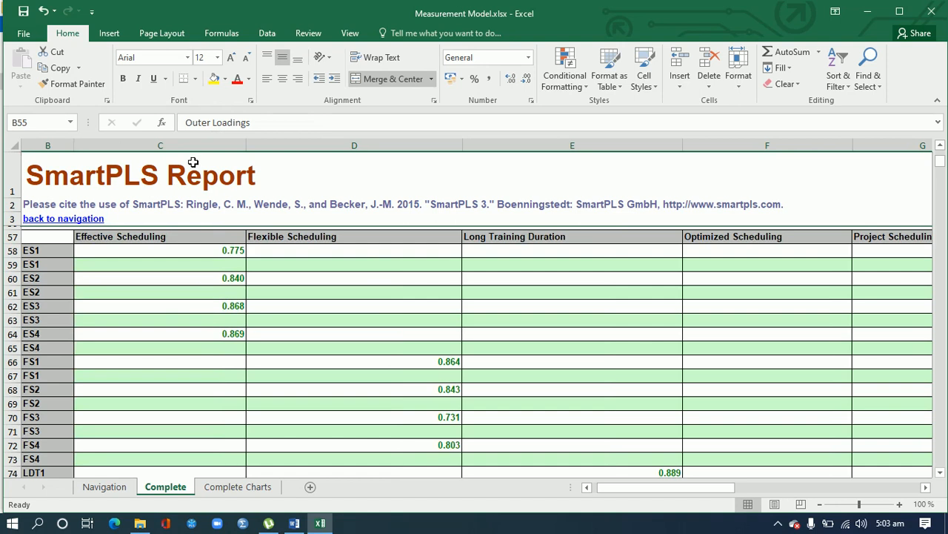
left_click_drag(246, 145, 132, 148)
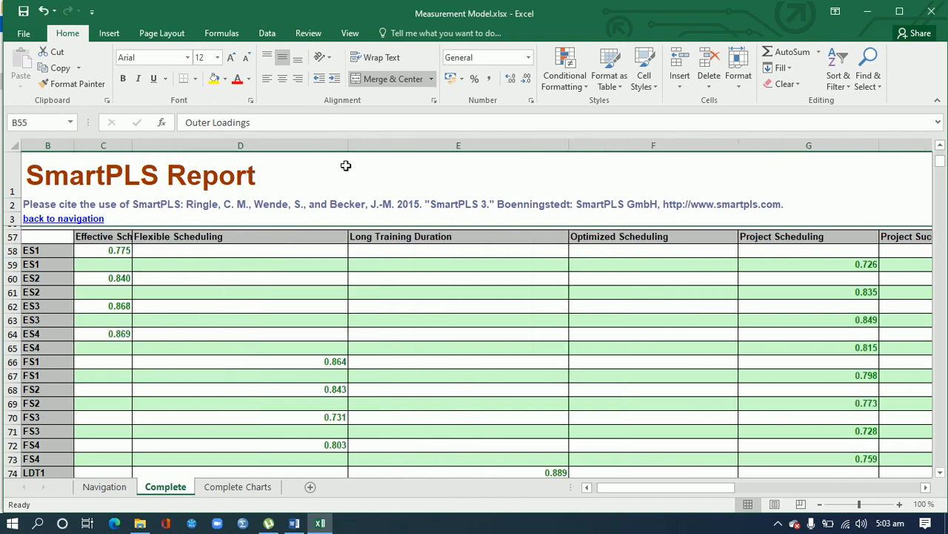
left_click_drag(346, 146, 187, 160)
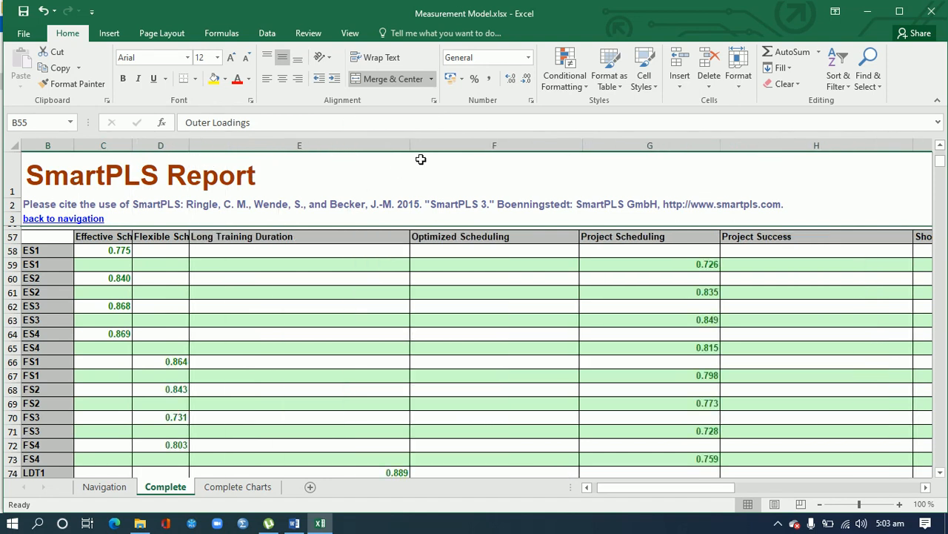
left_click_drag(412, 151, 384, 152)
left_click_drag(317, 151, 250, 166)
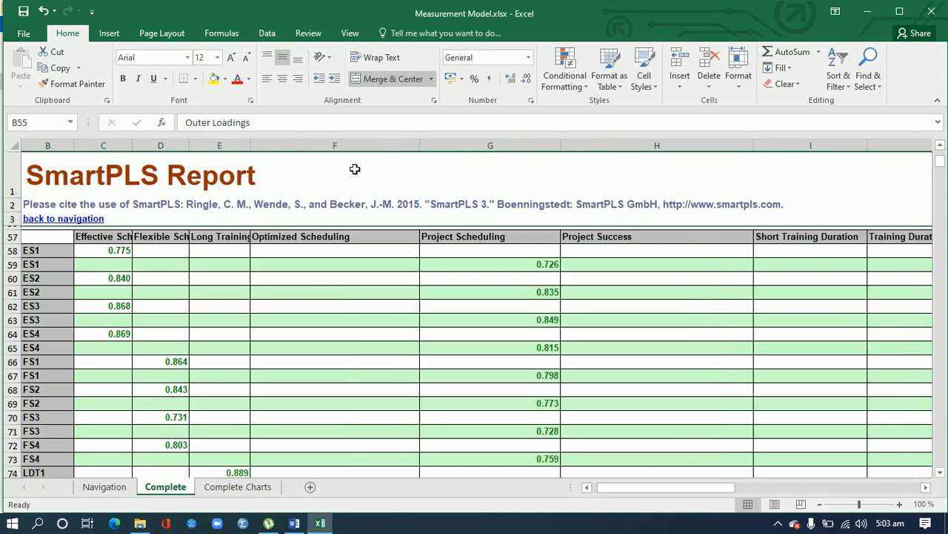
Narrow columns F through J so the remaining constructs of the Outer Loadings table take up less width.
left_click_drag(419, 148, 305, 159)
left_click_drag(446, 146, 358, 160)
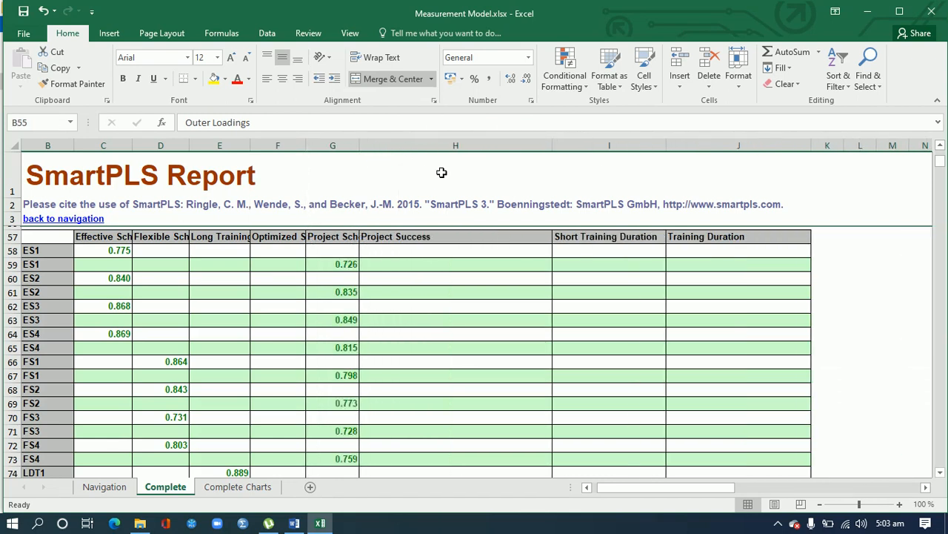
left_click_drag(552, 145, 423, 158)
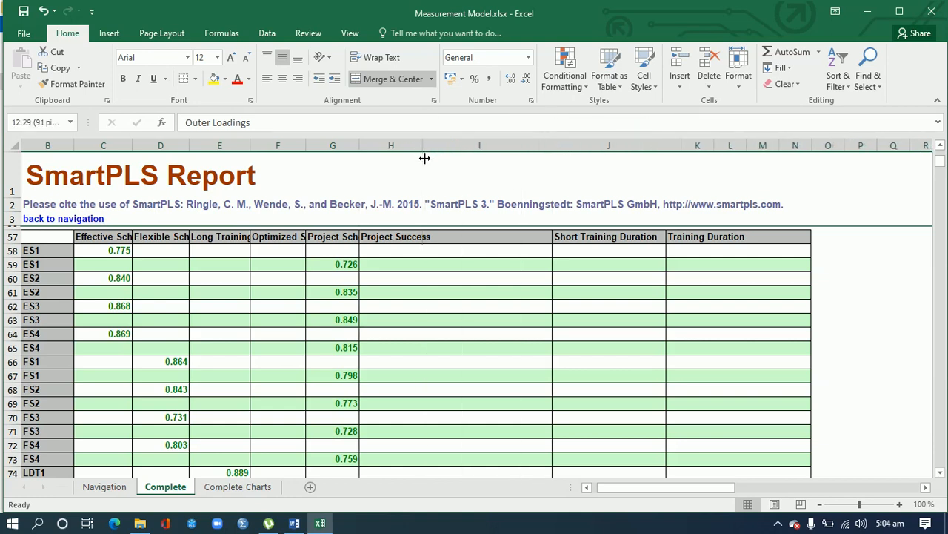
left_click_drag(536, 146, 490, 157)
left_click_drag(635, 148, 552, 165)
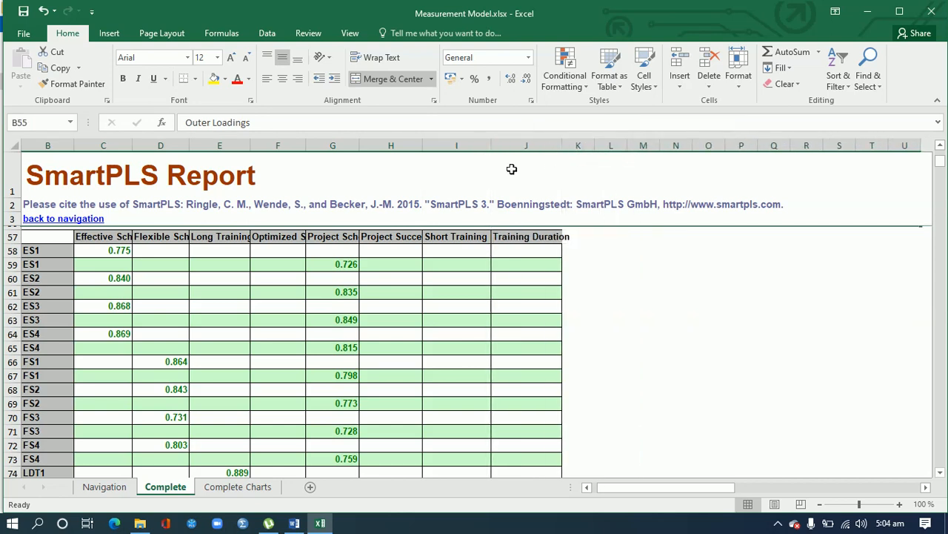
Tighten columns C through J further, leaving just enough width for the three-decimal loadings.
left_click_drag(249, 160, 116, 149)
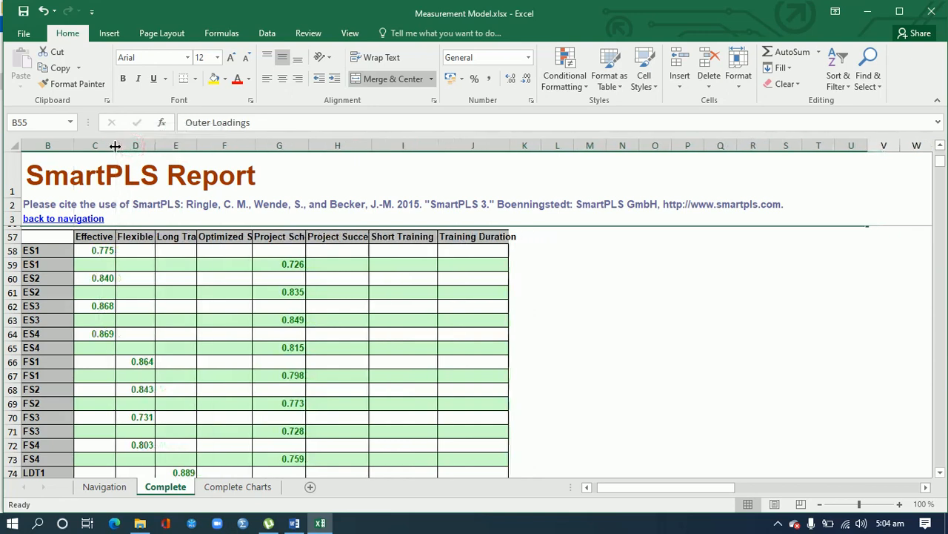
left_click_drag(250, 146, 275, 148)
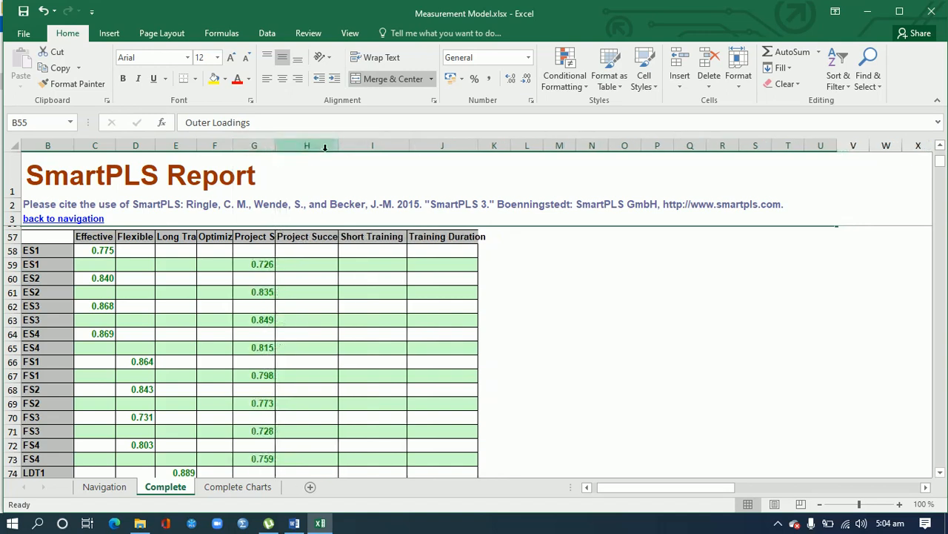
left_click_drag(338, 147, 324, 148)
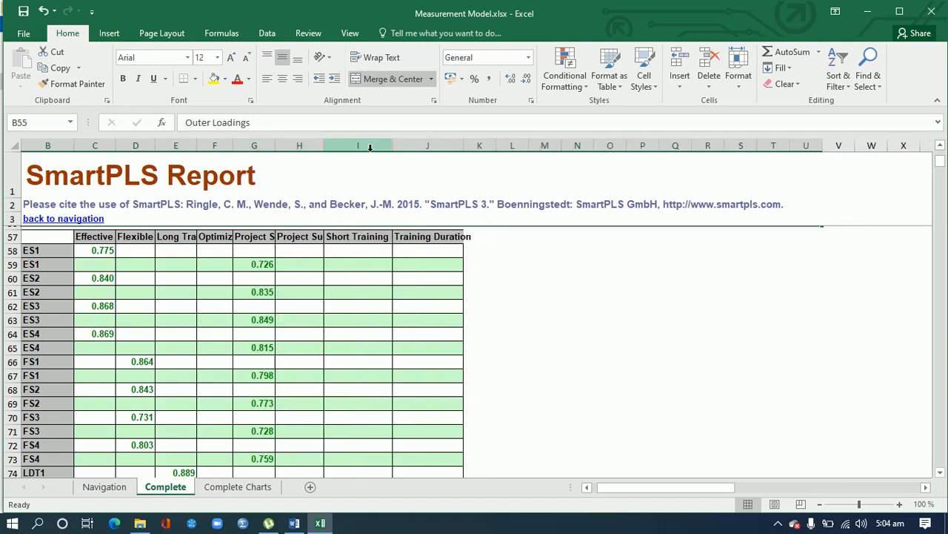
left_click_drag(393, 148, 369, 149)
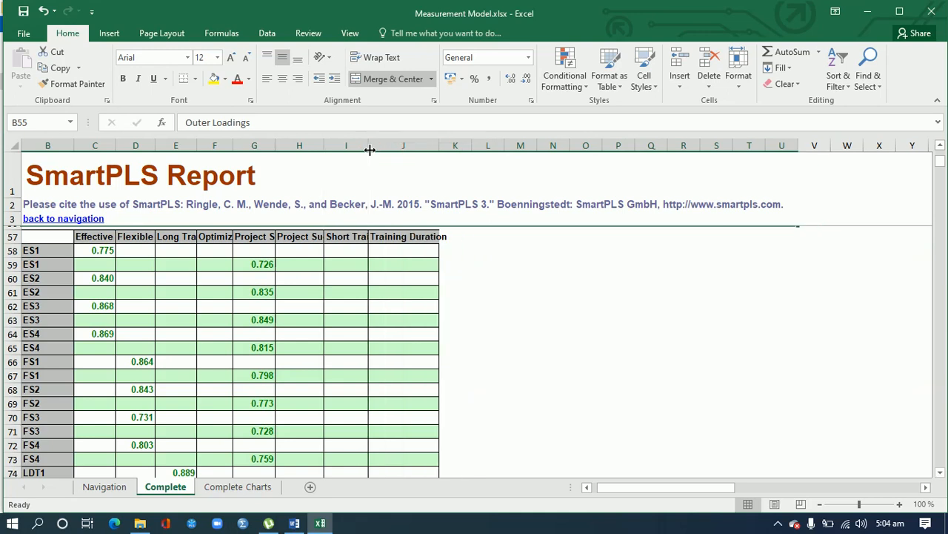
left_click_drag(438, 149, 420, 148)
Copy the Outer Loadings table, B57:J119, and paste it under the "Table 4.2: Outer Loadings" caption in the Data Analysis Word document.
left_click_drag(61, 236, 399, 429)
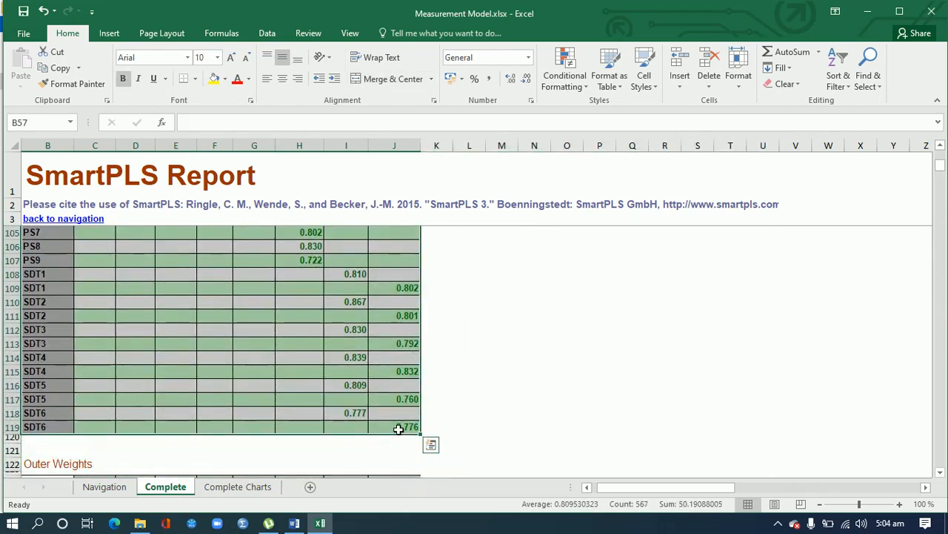
key("ctrl+c")
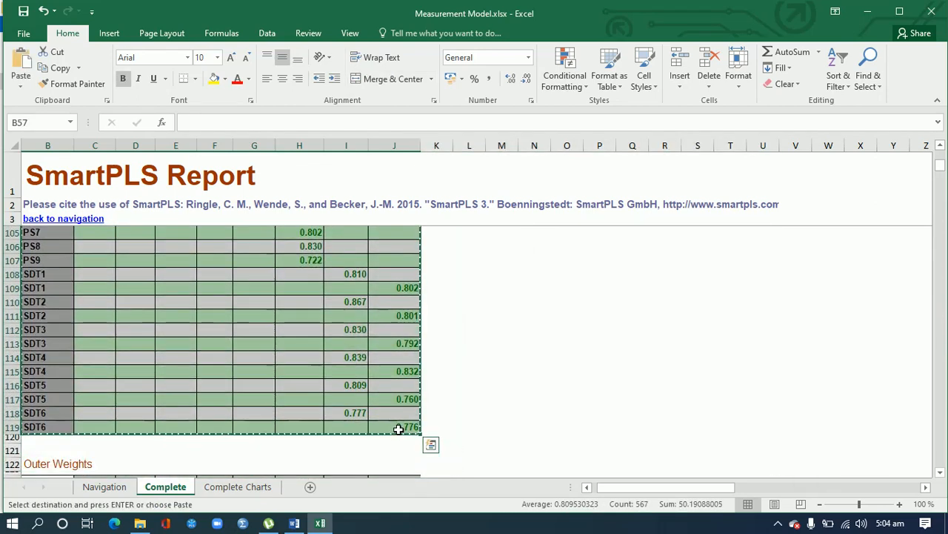
left_click(294, 523)
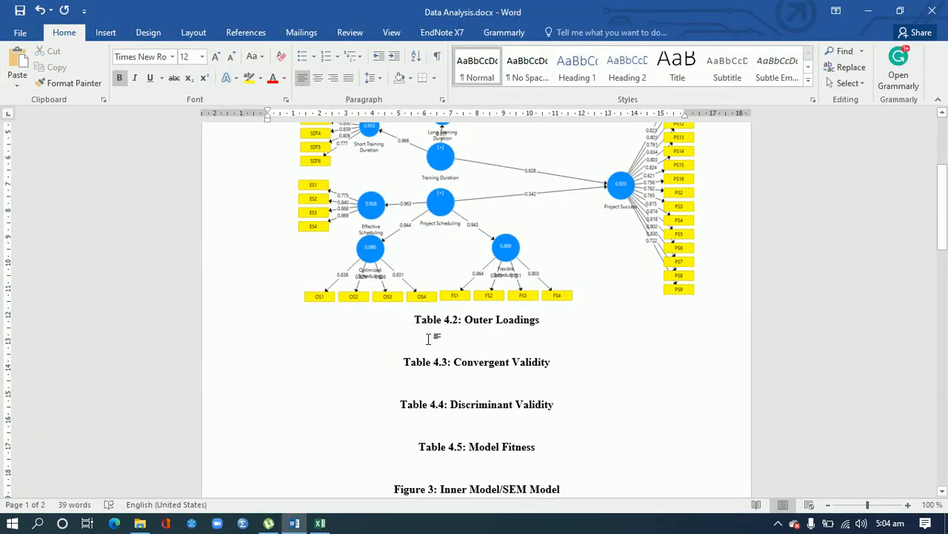
key("ctrl+v")
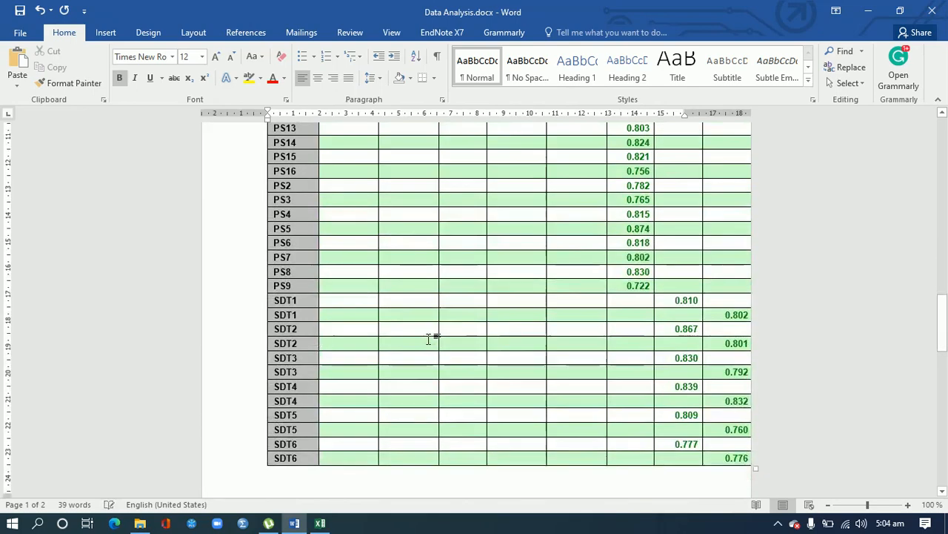
Apply the plain black grid table style to the whole pasted Outer Loadings table, clearing its grey and green shading.
left_click_drag(945, 334, 927, 197)
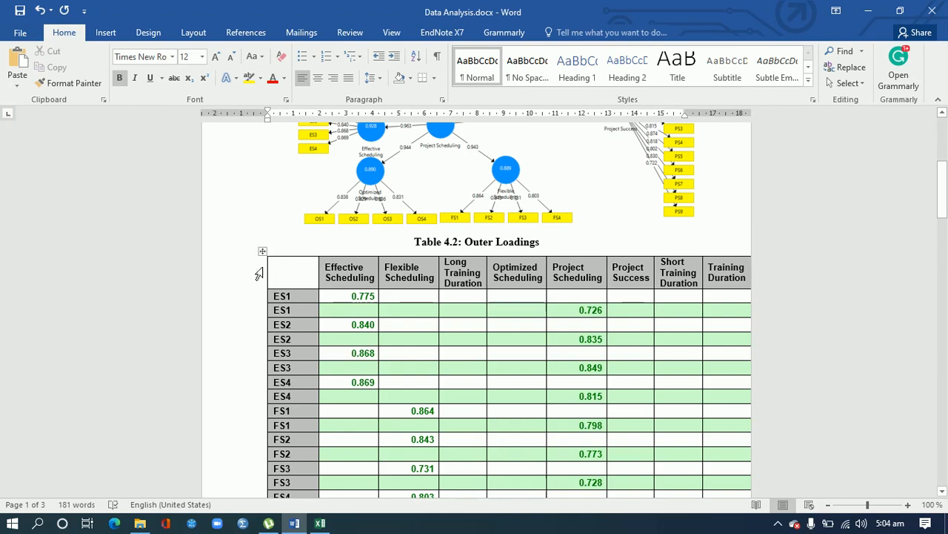
left_click(261, 251)
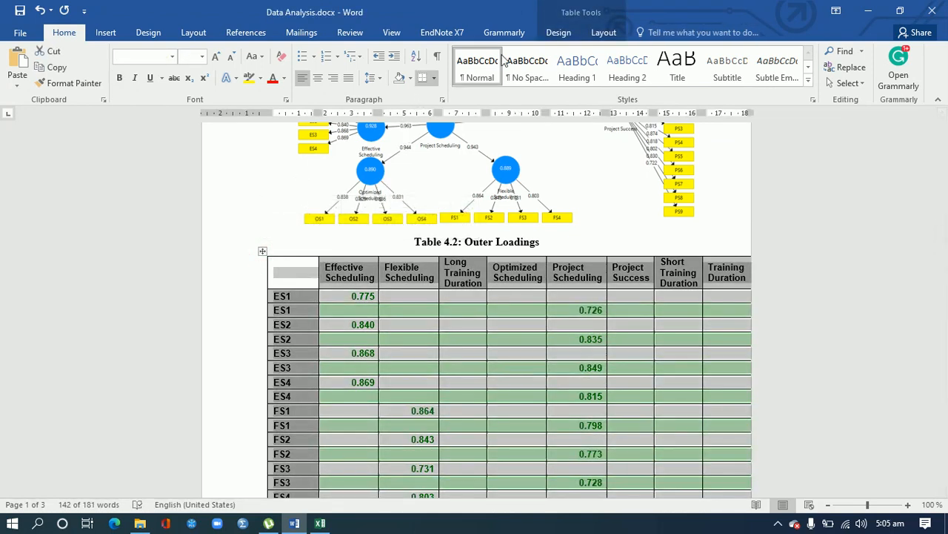
left_click(598, 34)
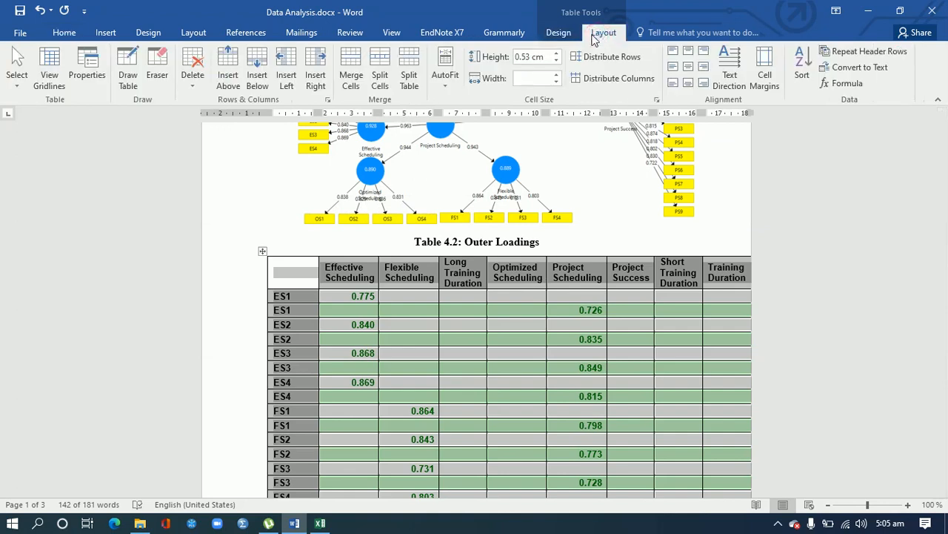
left_click(561, 34)
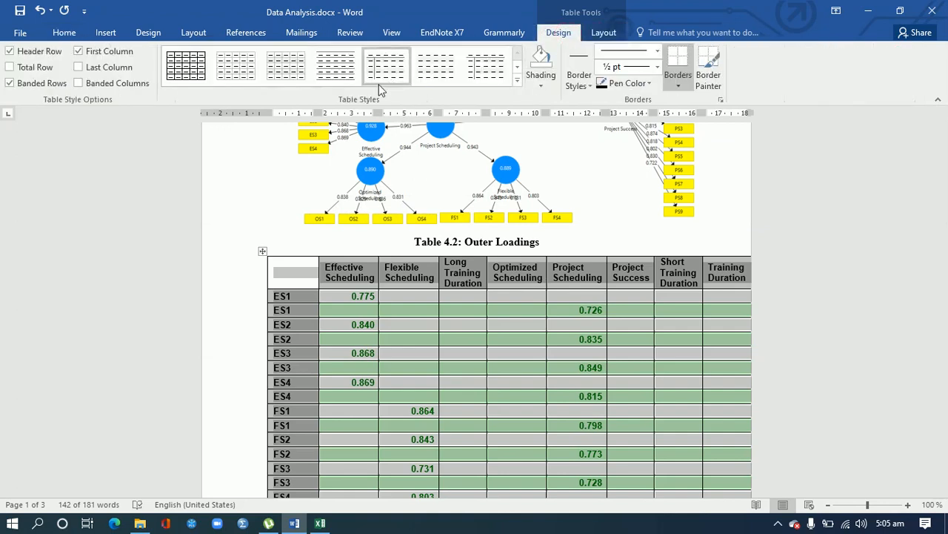
left_click(196, 72)
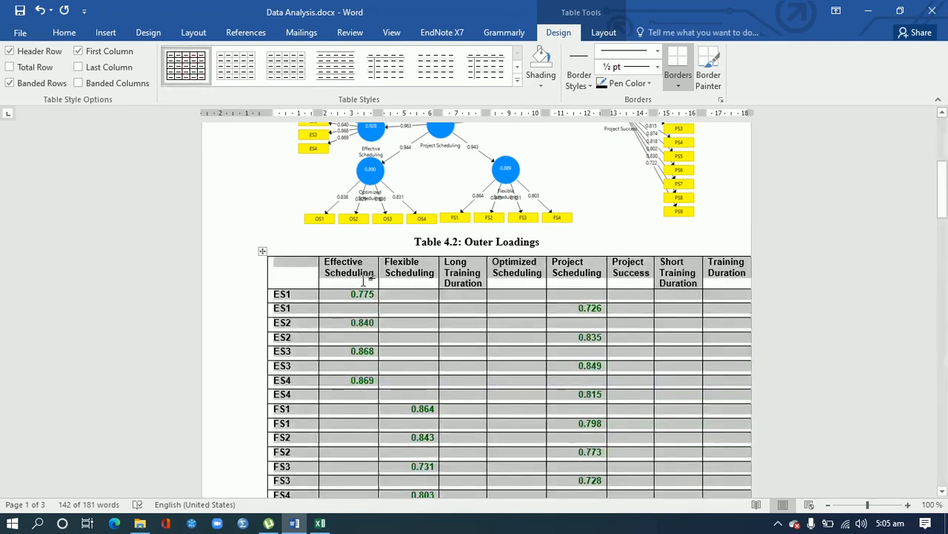
left_click(373, 280)
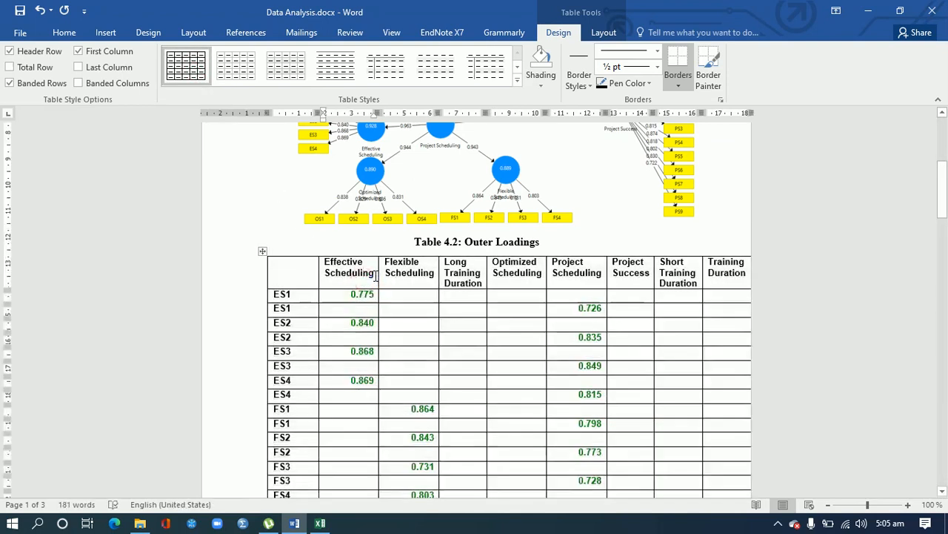
Abbreviate the Effective Scheduling, Flexible Scheduling and Long Training Duration column headers to ES, FS and LTD.
left_click_drag(376, 276, 331, 263)
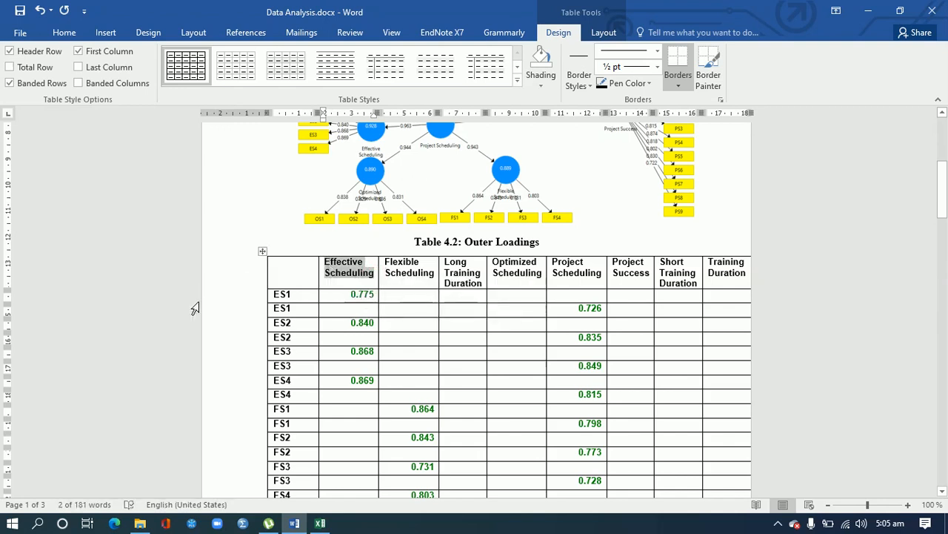
type("ES")
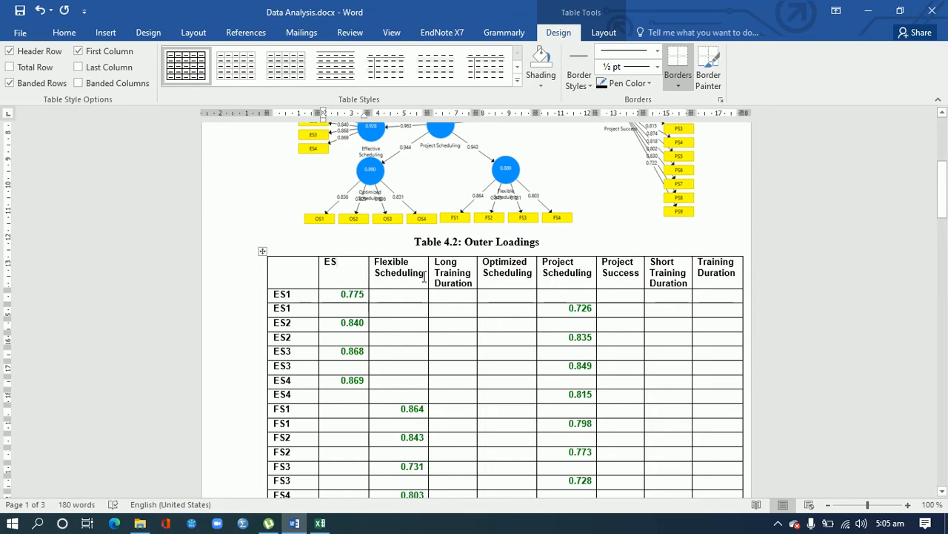
left_click_drag(396, 264, 375, 263)
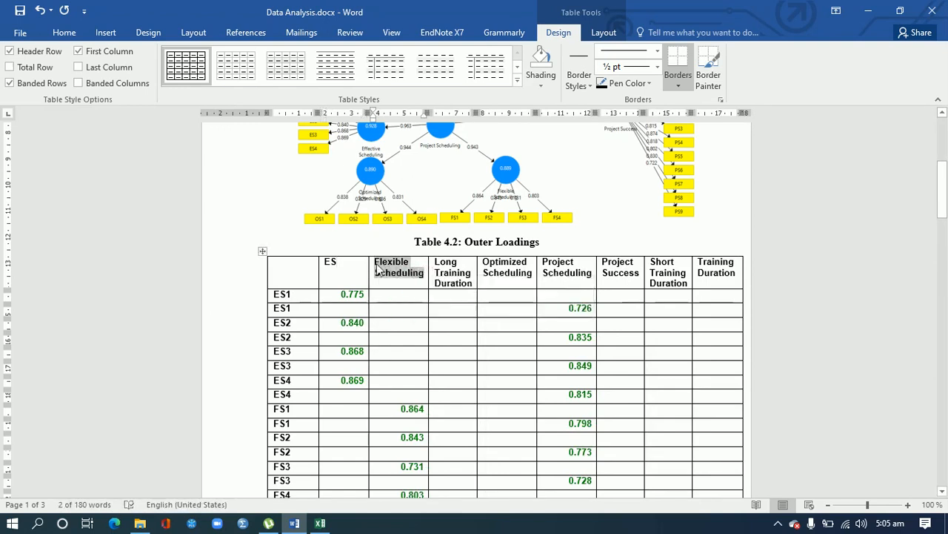
type("FS")
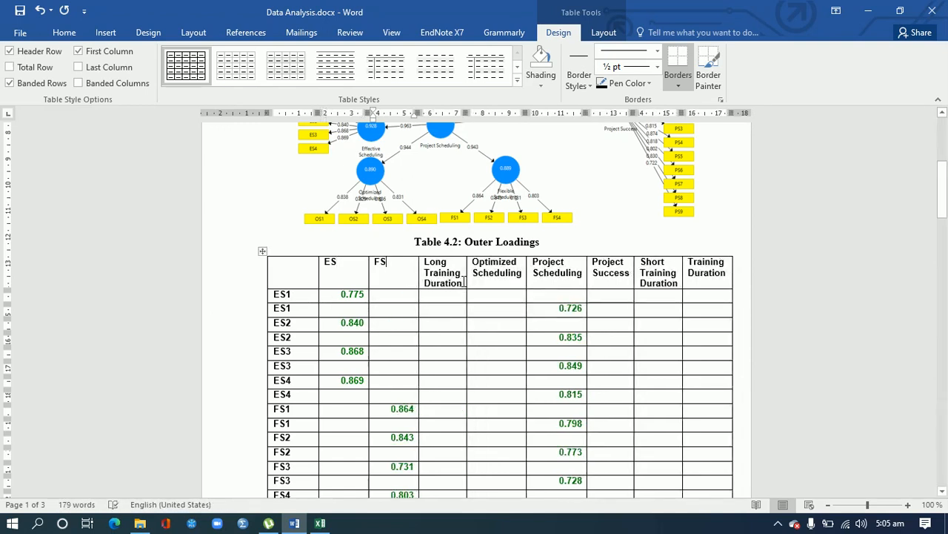
left_click_drag(465, 281, 428, 265)
key("BackSpace")
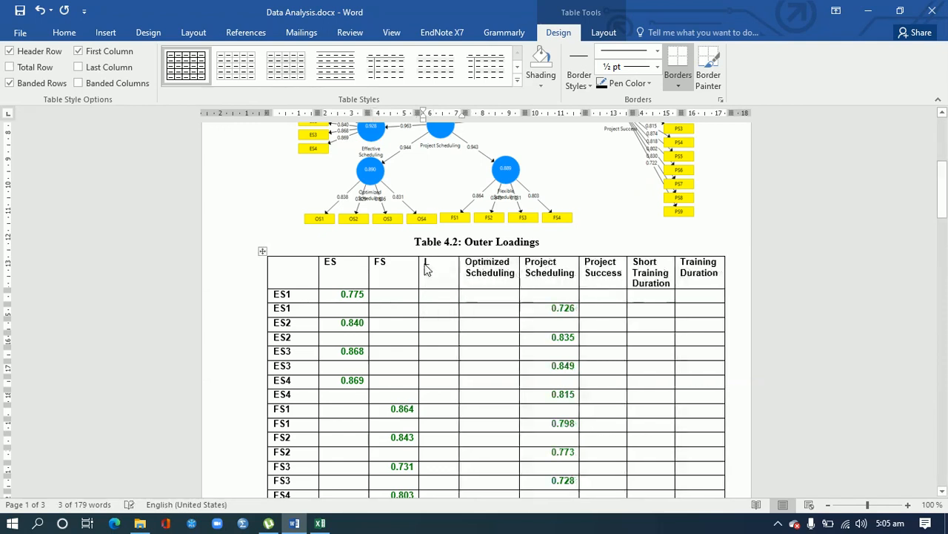
type("LTD")
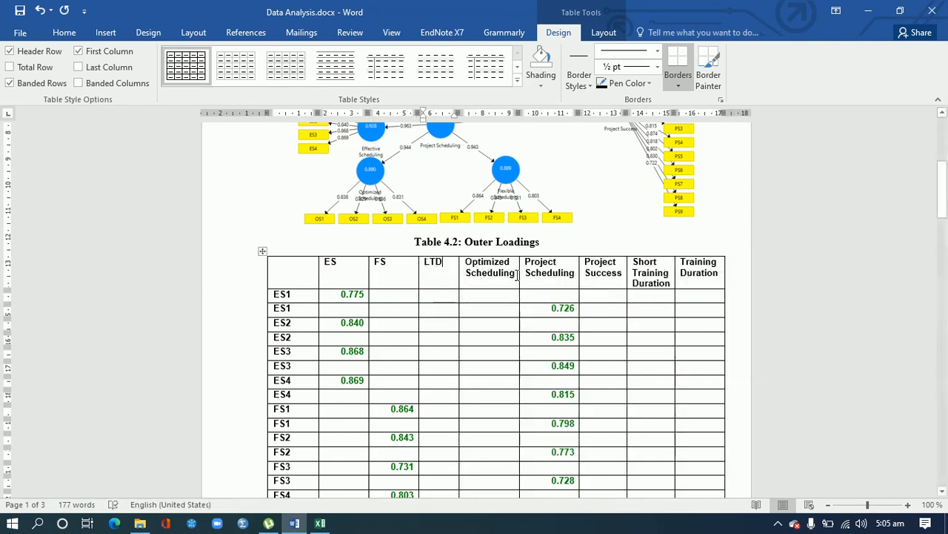
Abbreviate the Optimized Scheduling column header to OS, and both the Project Scheduling and Project Success headers to PS.
left_click_drag(516, 276, 467, 271)
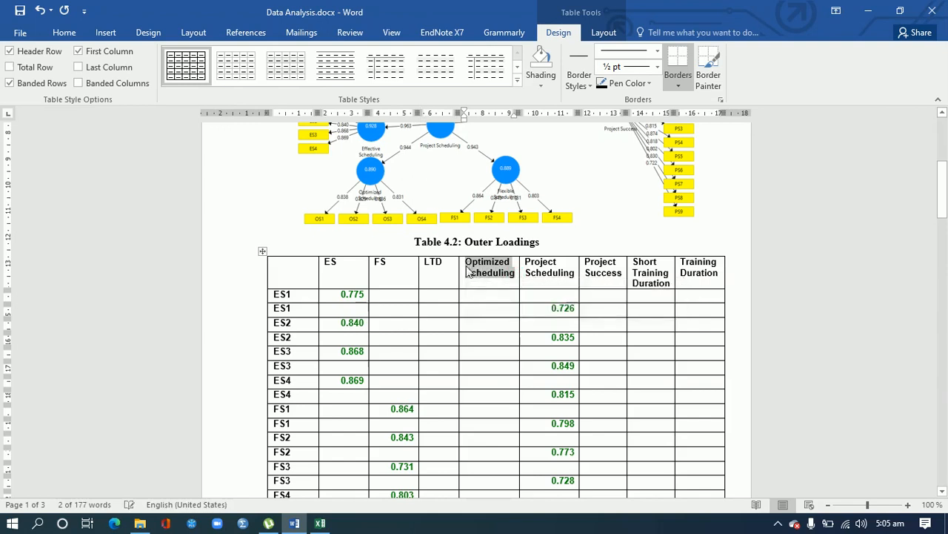
type("OS")
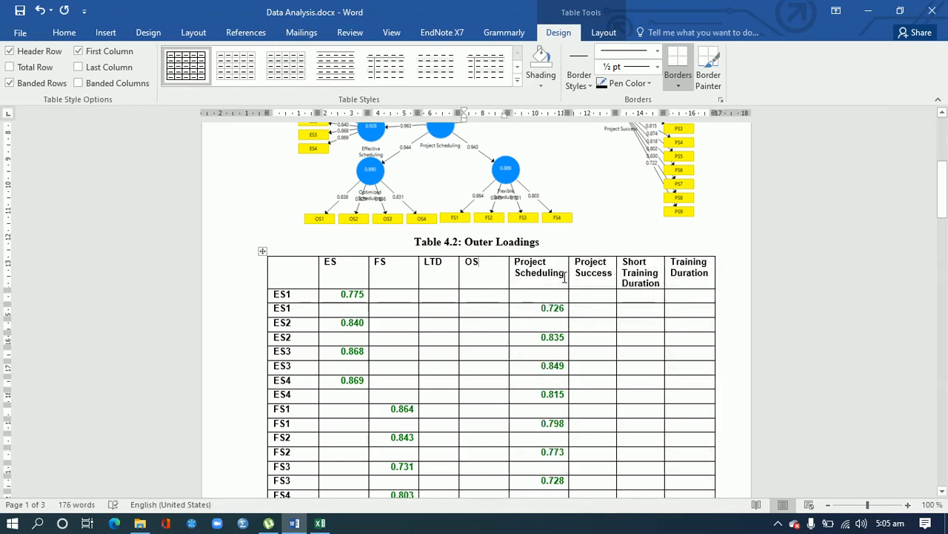
left_click_drag(566, 274, 515, 262)
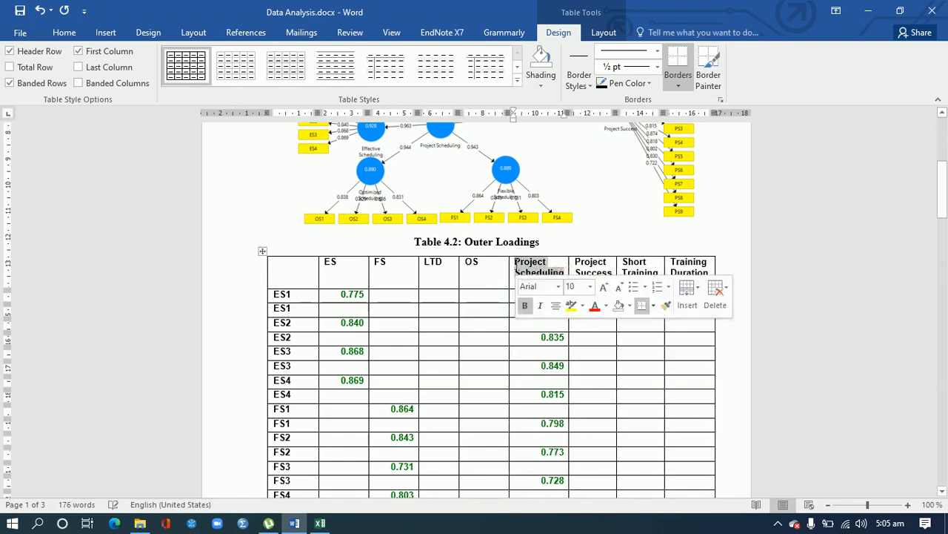
type("PS")
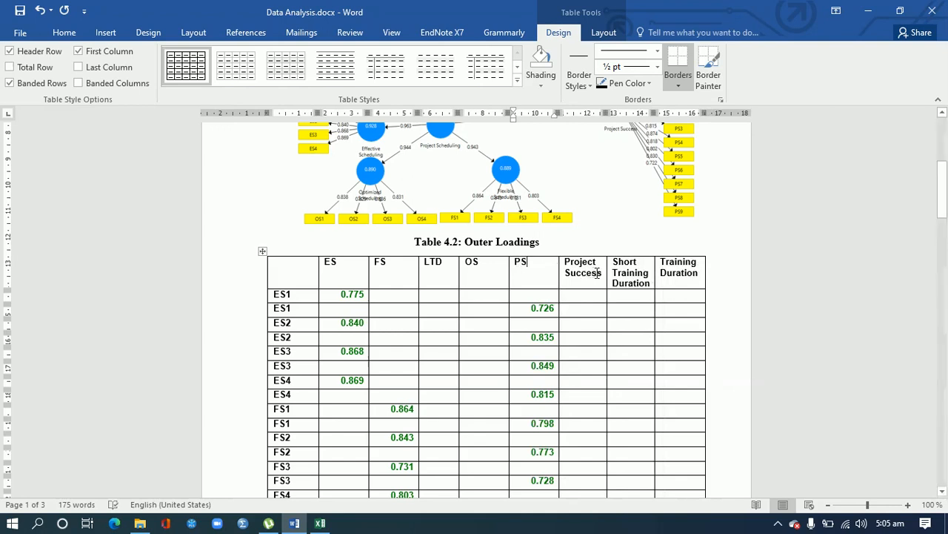
left_click_drag(564, 263, 566, 263)
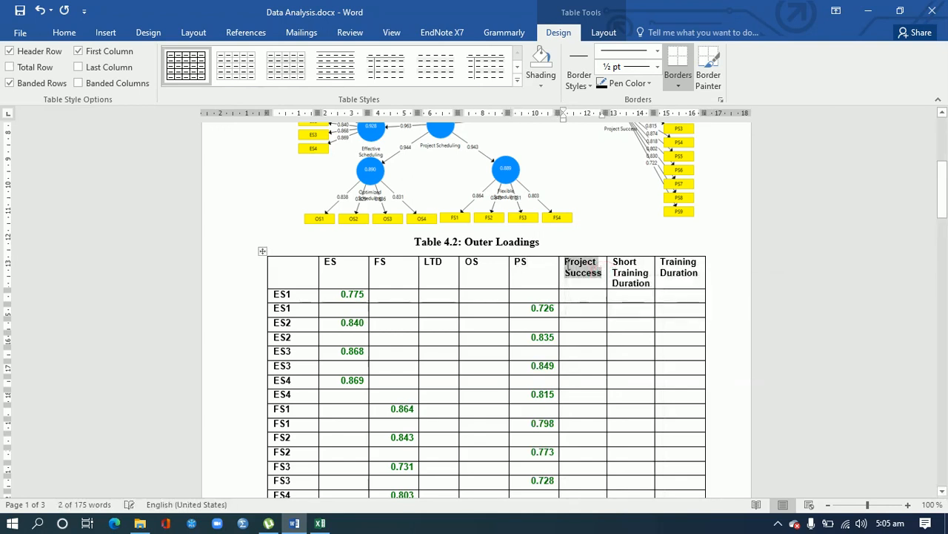
type("PS")
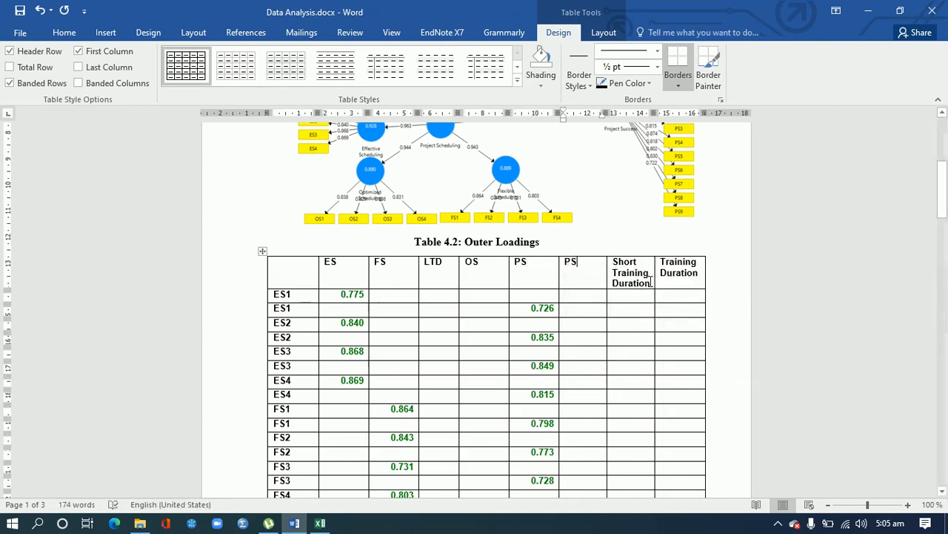
Abbreviate the Short Training Duration and Training Duration column headers to STD and TD.
left_click_drag(652, 281, 614, 269)
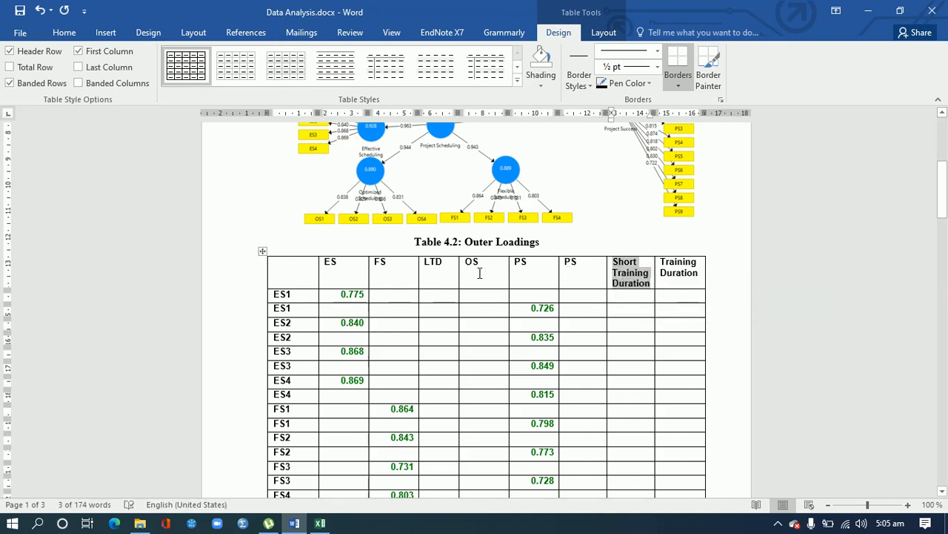
type("STD")
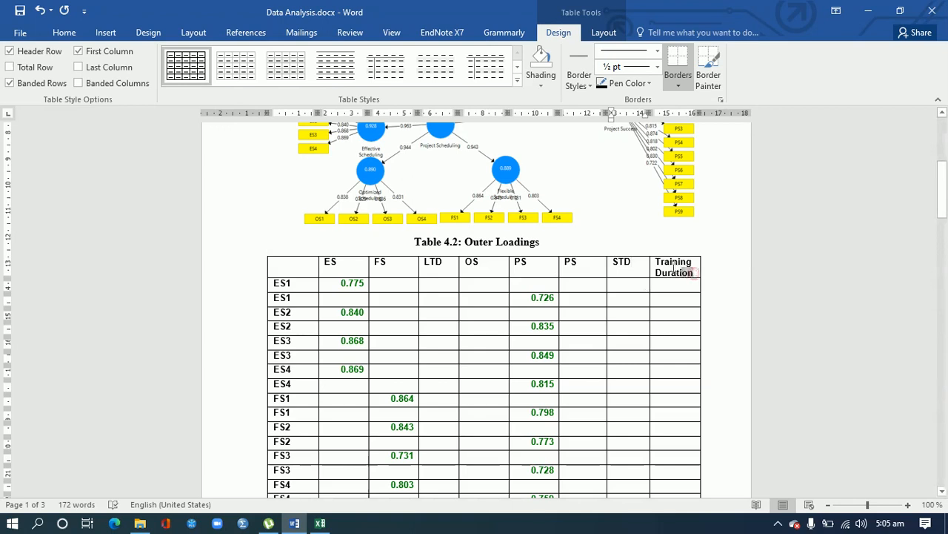
left_click_drag(675, 267, 667, 264)
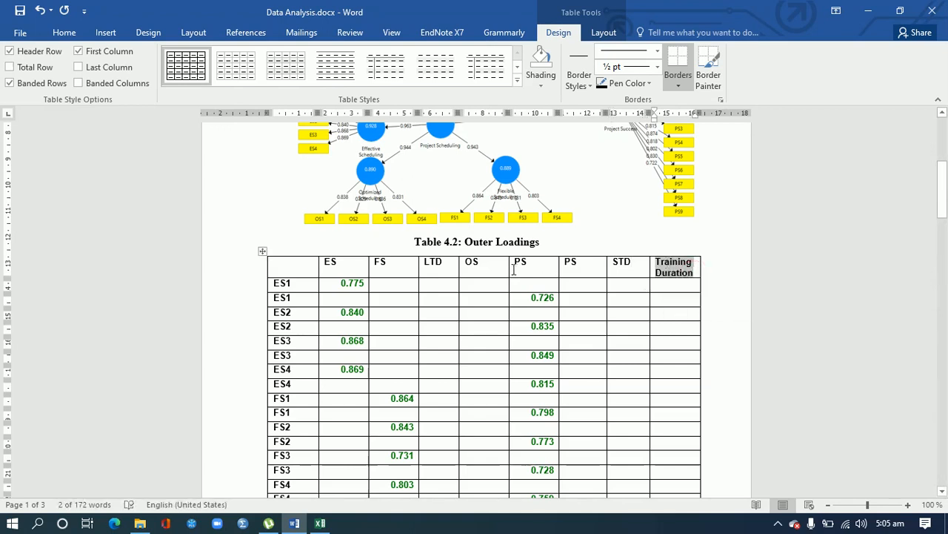
type("TD")
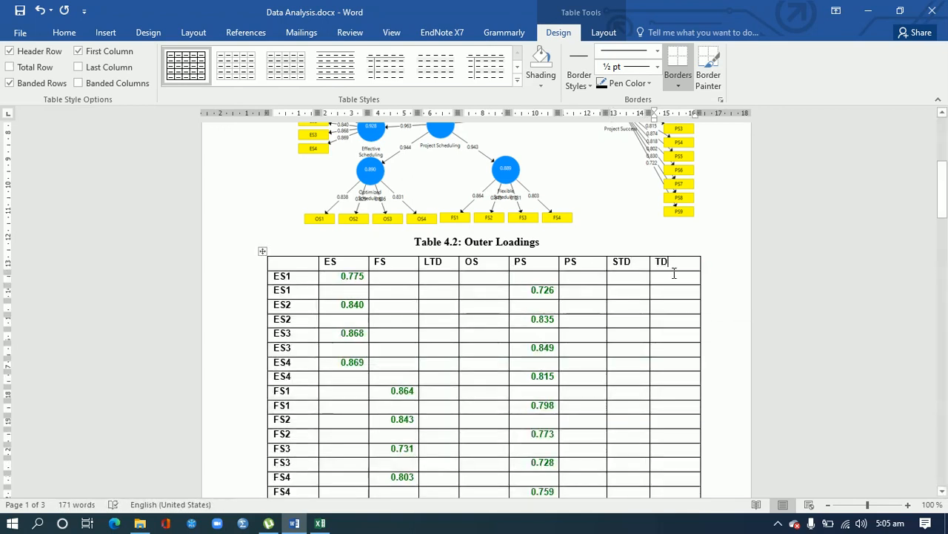
Delete the second ES1 row, the one with its loading in the first PS column, from the Outer Loadings table.
left_click_drag(945, 206, 945, 217)
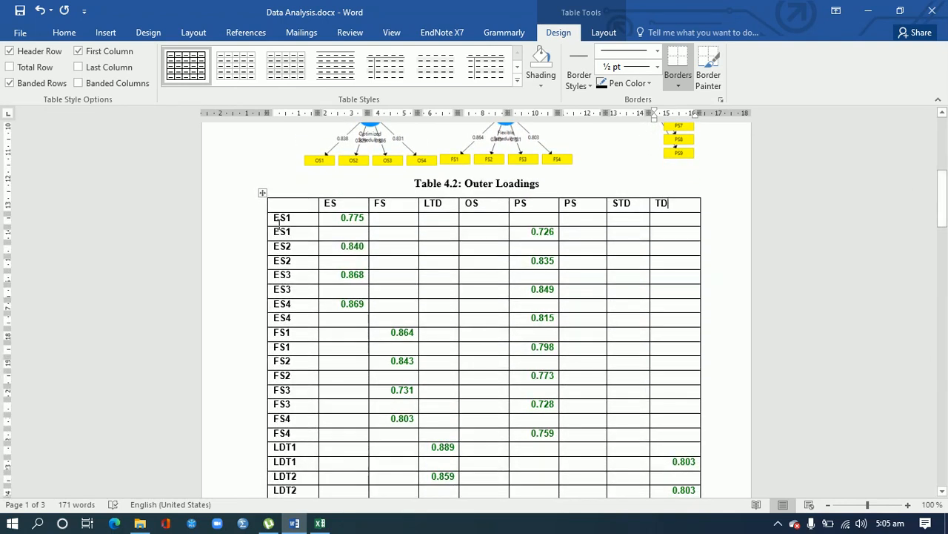
left_click_drag(275, 221, 280, 259)
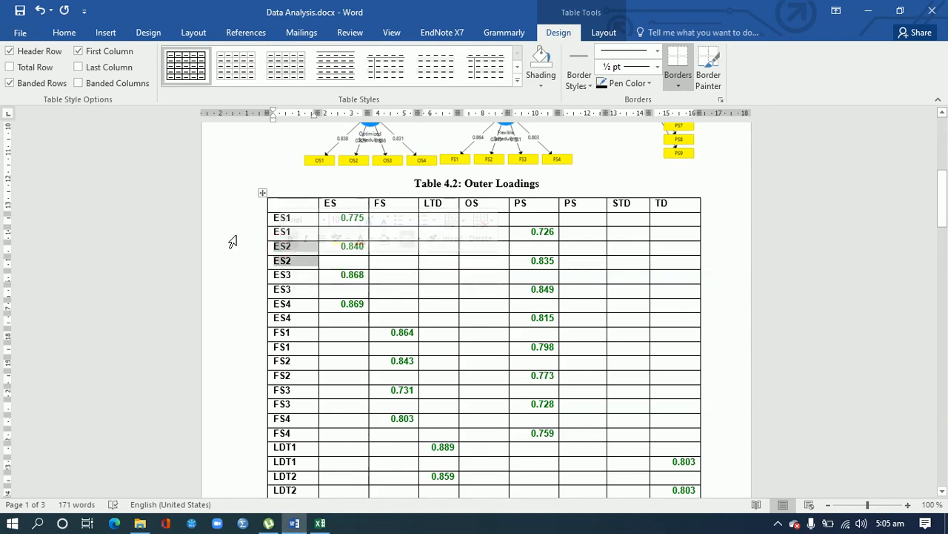
left_click(275, 231)
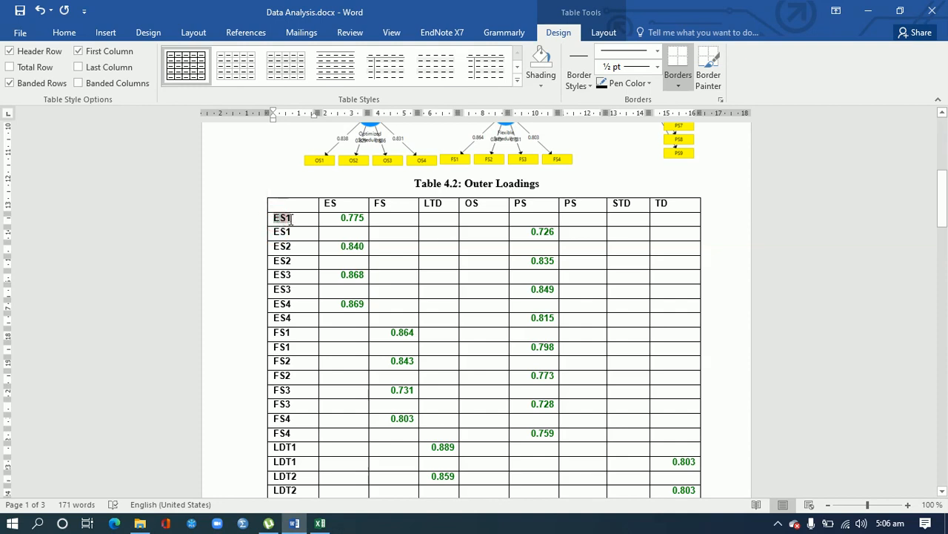
left_click_drag(291, 218, 289, 219)
left_click(277, 232)
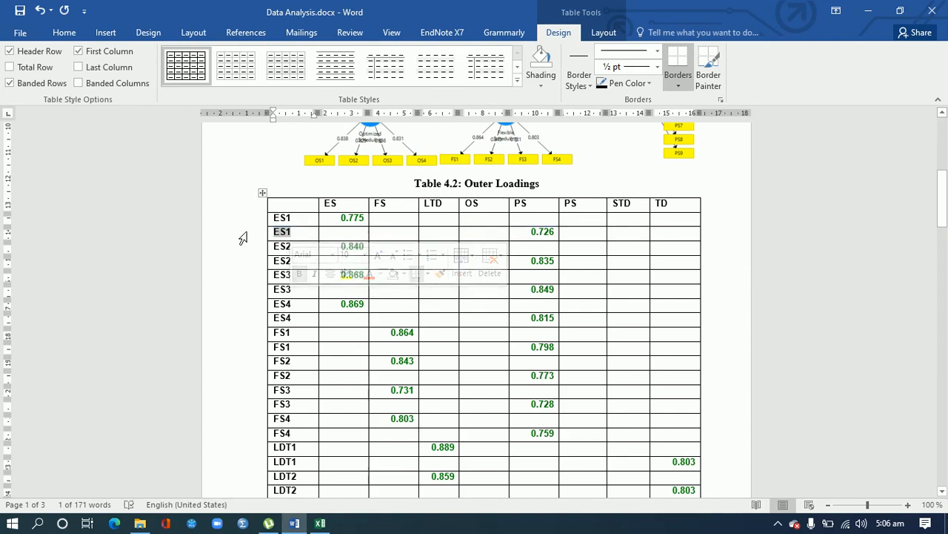
left_click(244, 236)
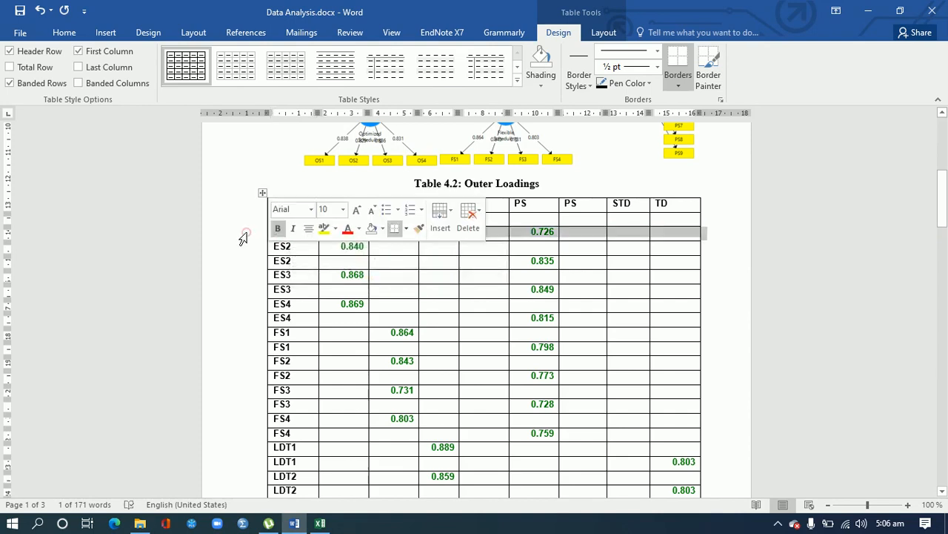
left_click(466, 229)
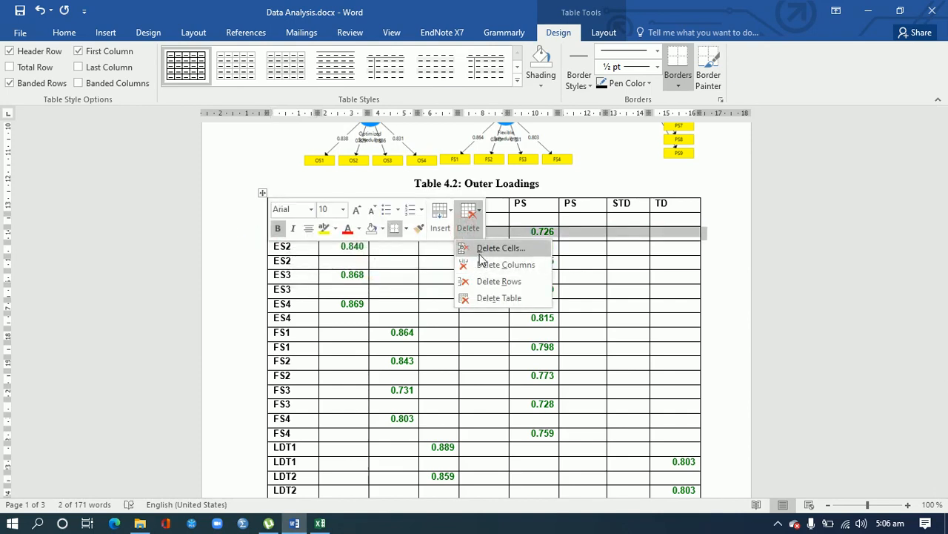
left_click(483, 281)
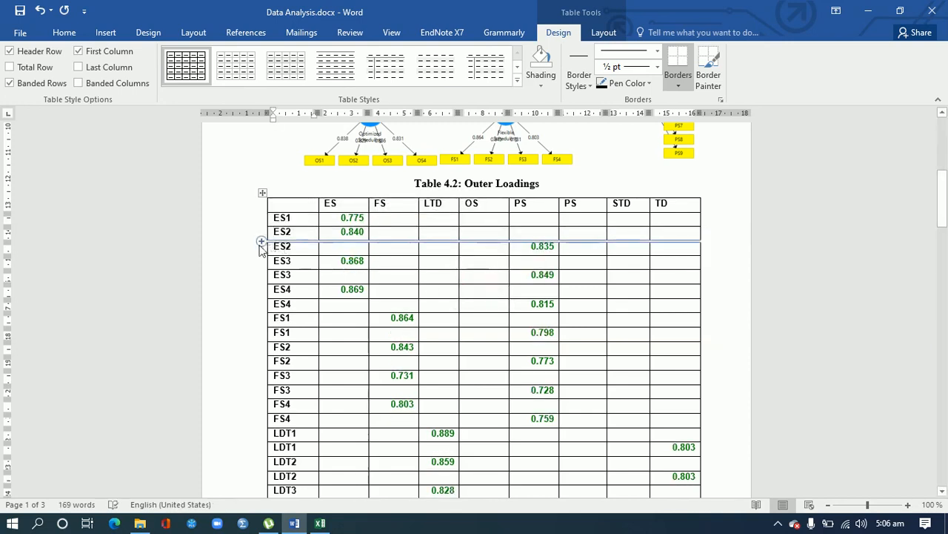
Delete the duplicate ES2, ES3 and ES4 rows whose loadings sit in the first PS column, keeping those under ES.
left_click(247, 248)
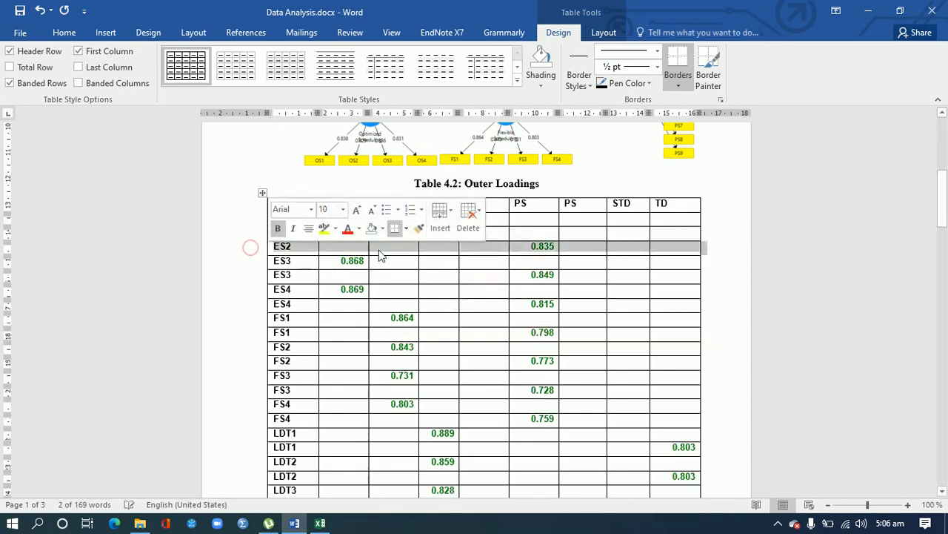
left_click(465, 229)
left_click(486, 279)
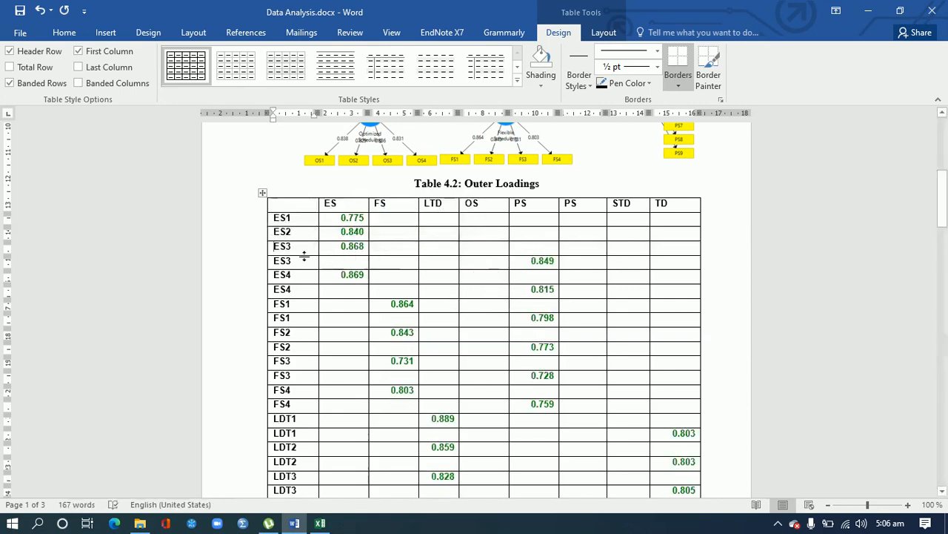
left_click(250, 261)
left_click(462, 241)
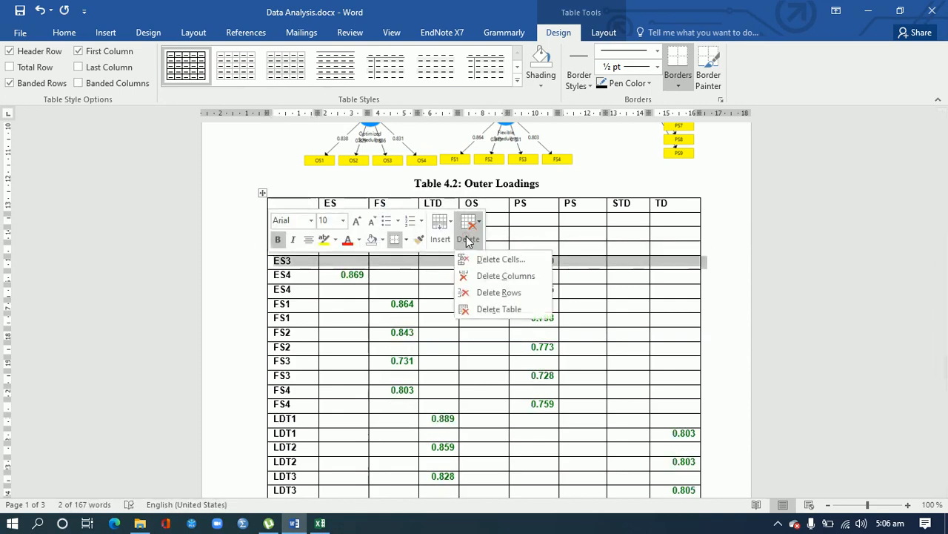
left_click(487, 289)
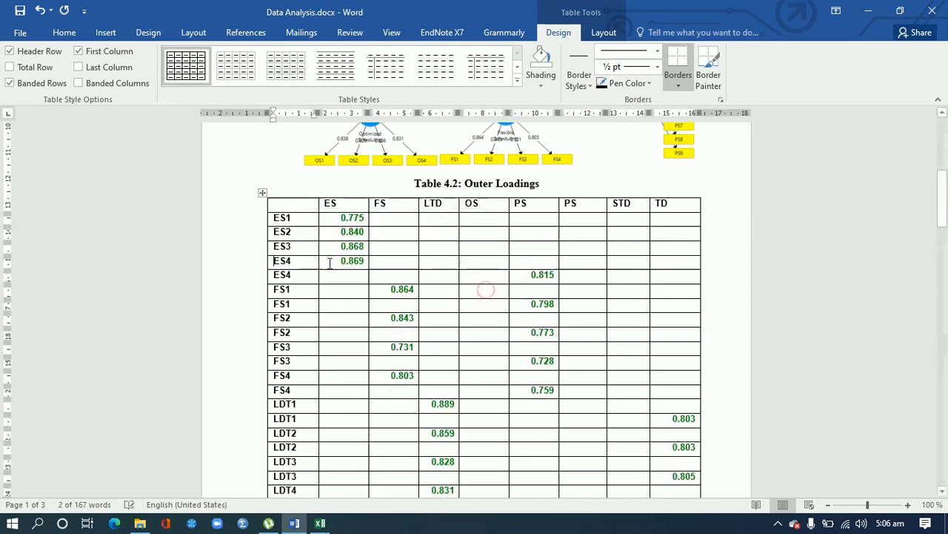
left_click(247, 276)
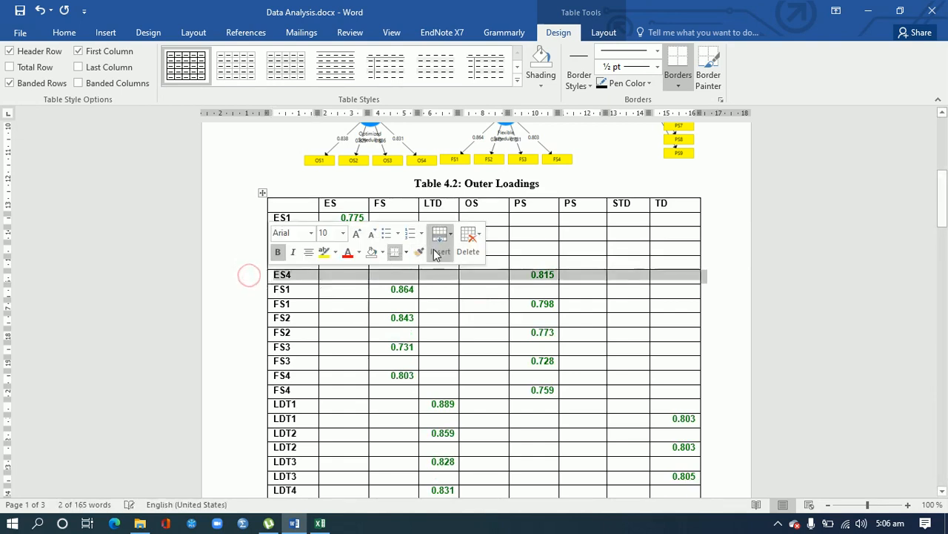
left_click(463, 254)
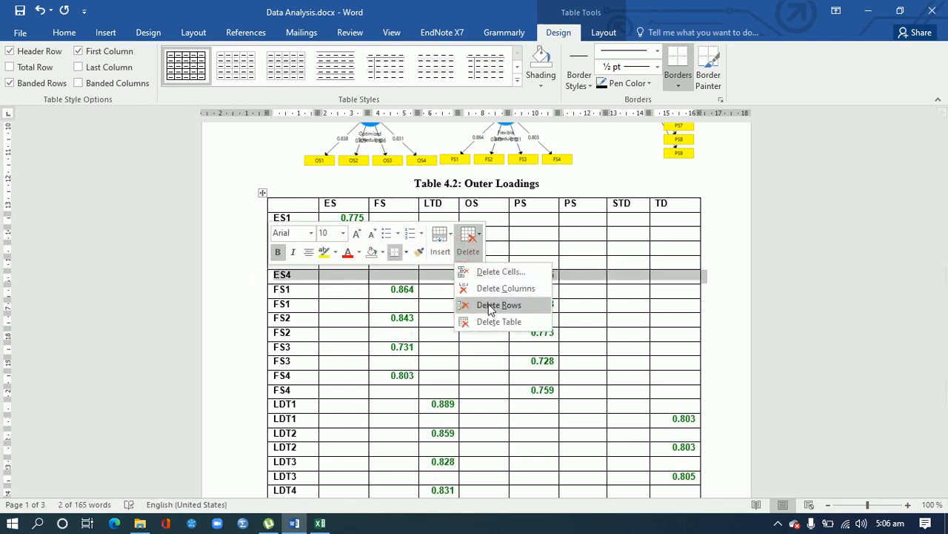
left_click(482, 303)
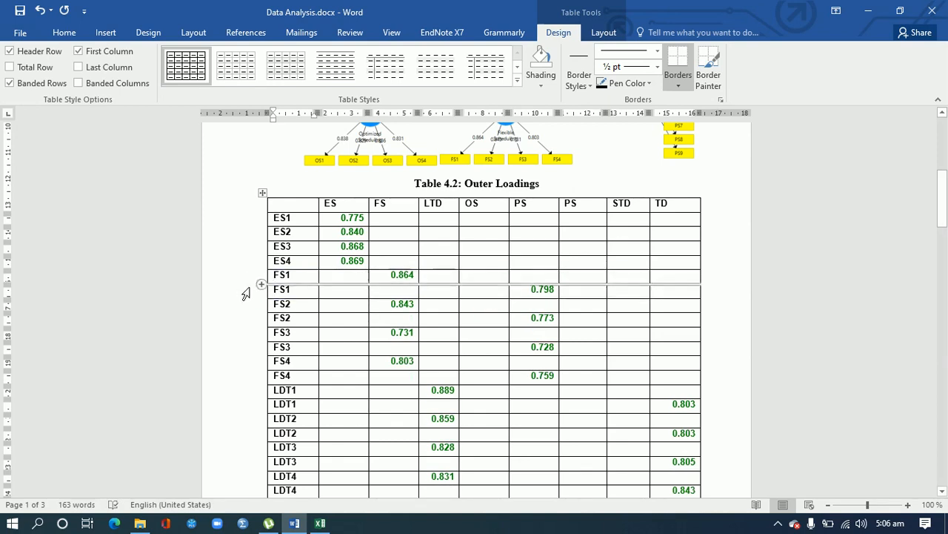
Delete the duplicate FS1 and FS2 rows whose loadings sit in the first PS column, keeping those under FS.
left_click(246, 295)
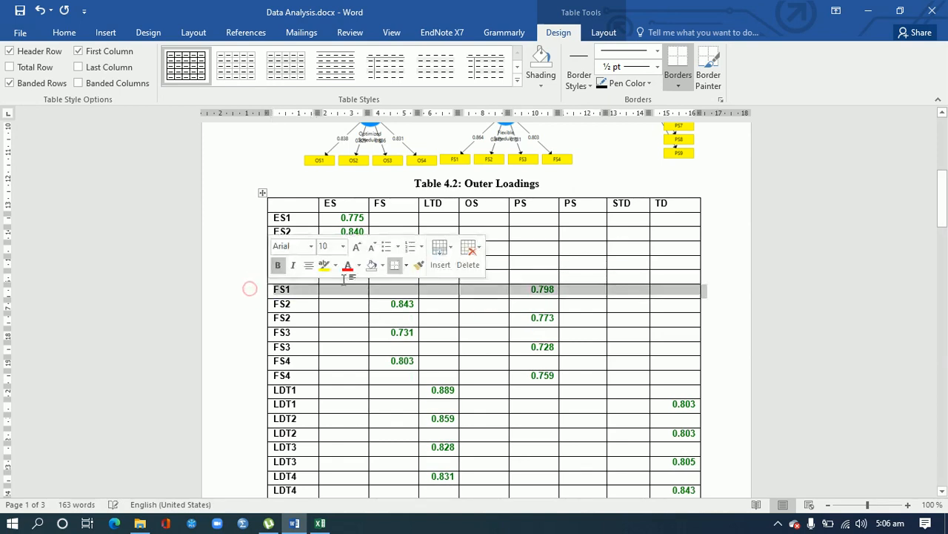
left_click(459, 264)
left_click(480, 318)
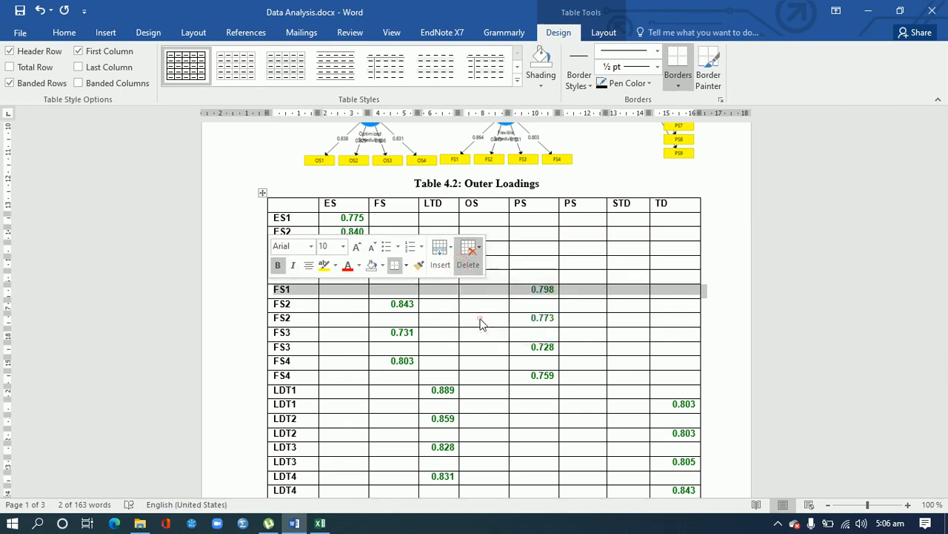
left_click(240, 307)
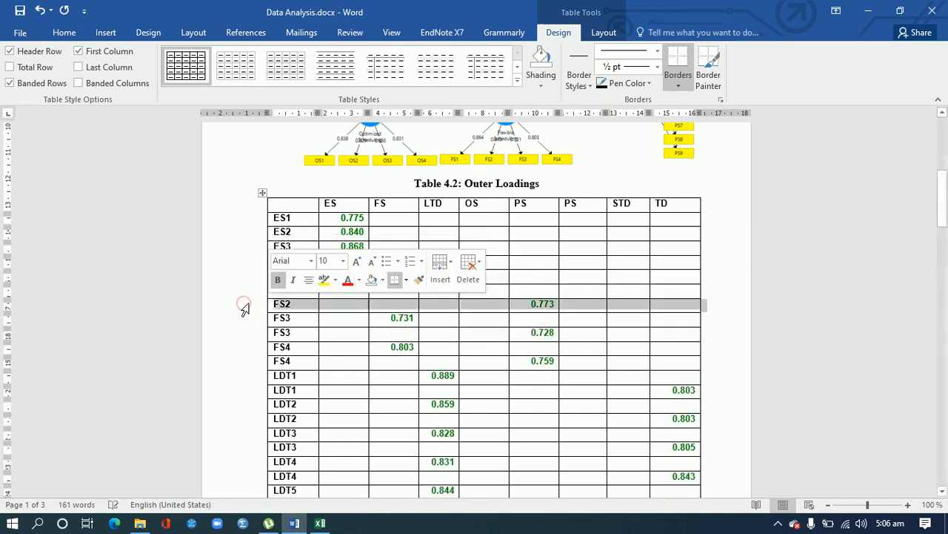
left_click(469, 264)
left_click(489, 332)
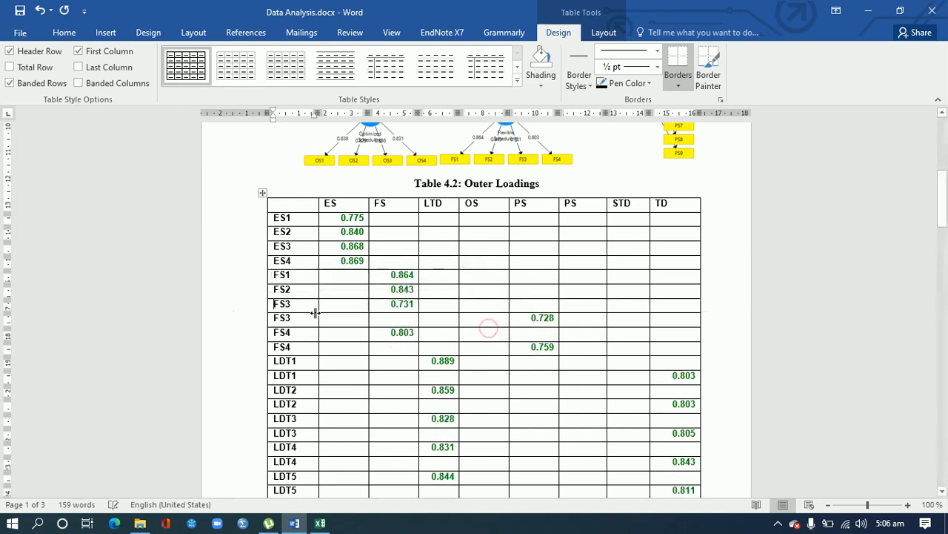
Delete the duplicate FS3 and FS4 rows whose loadings sit in the first PS column, keeping those under FS.
left_click(248, 327)
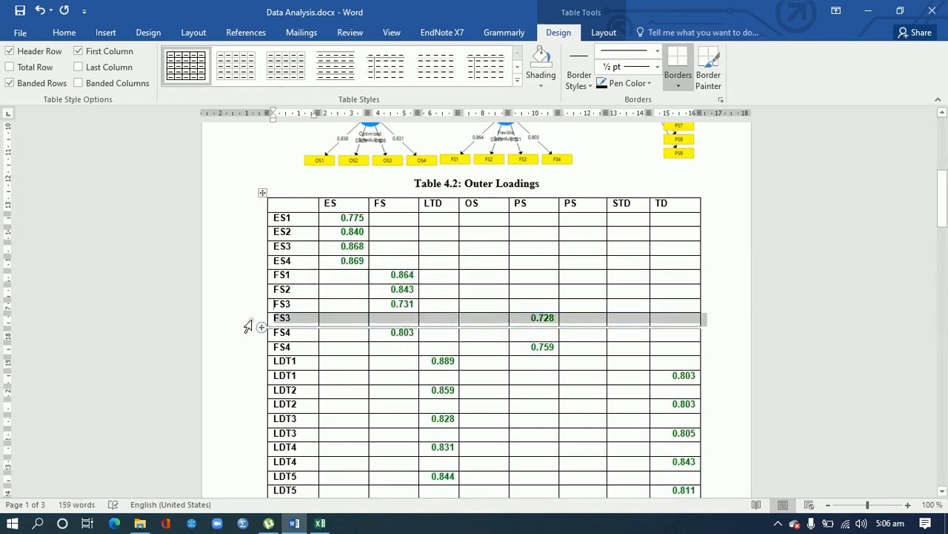
right_click(249, 324)
left_click(468, 296)
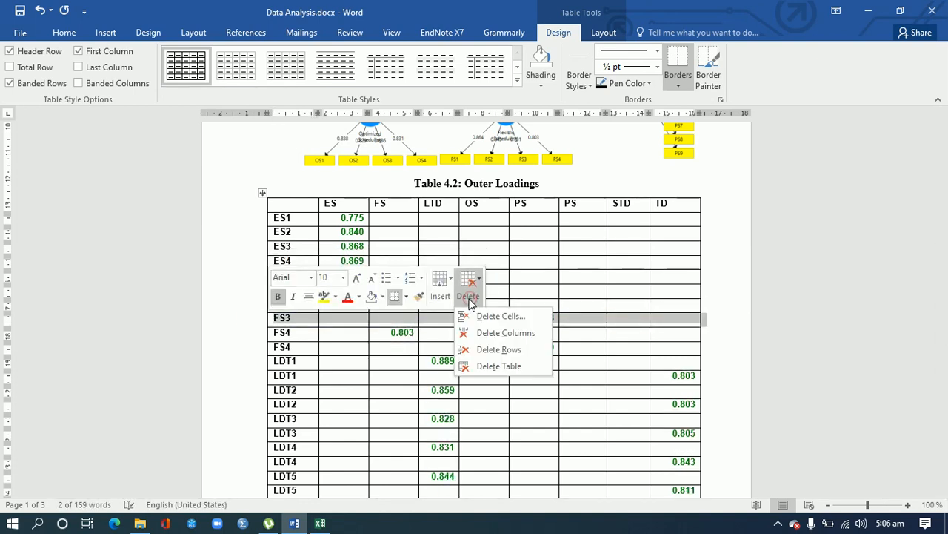
left_click(484, 348)
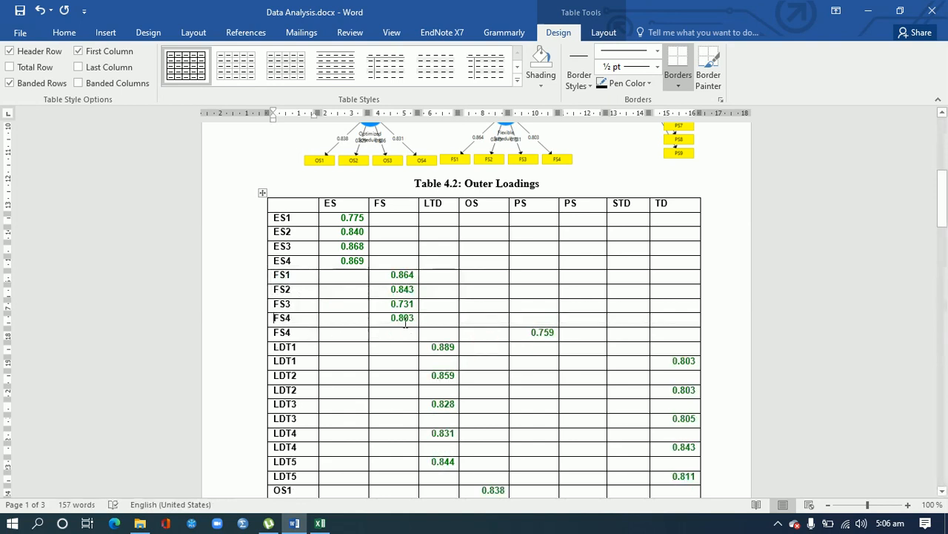
left_click(238, 334)
right_click(239, 330)
left_click(468, 295)
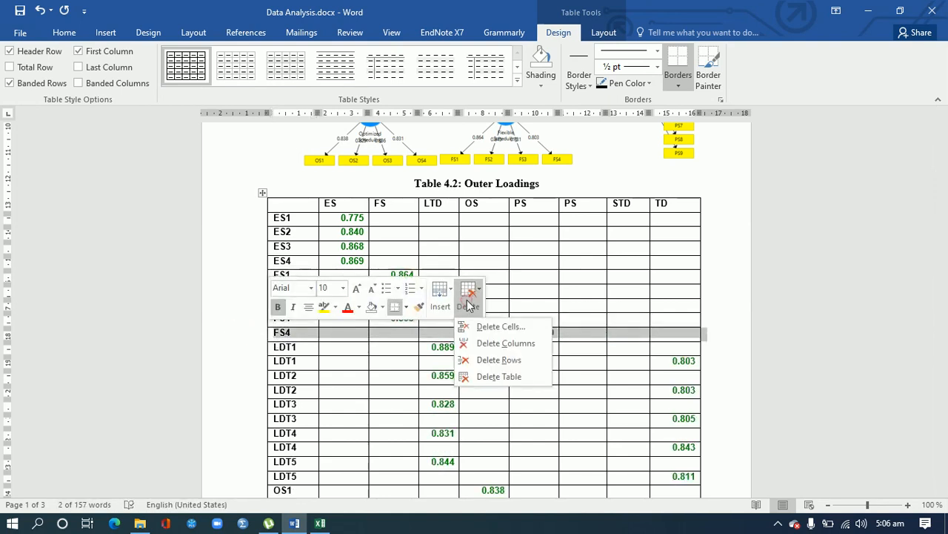
left_click(493, 360)
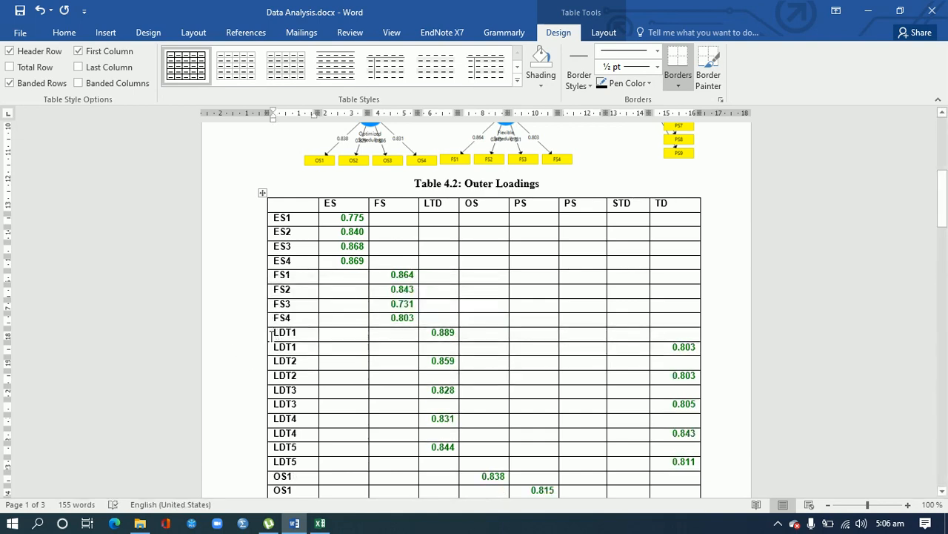
Delete the duplicate LDT1 row whose loading sits in the TD column, keeping the one under LTD.
left_click(240, 347)
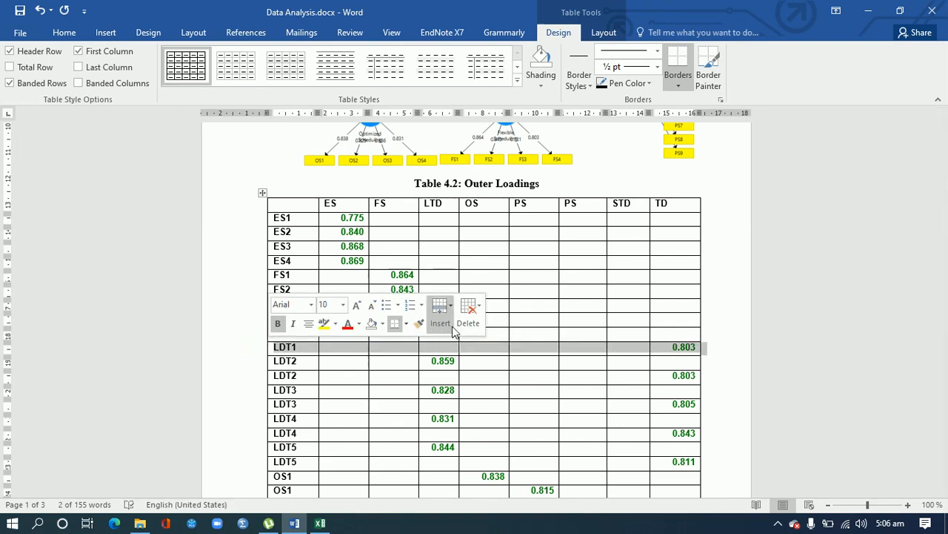
left_click(470, 312)
left_click(483, 377)
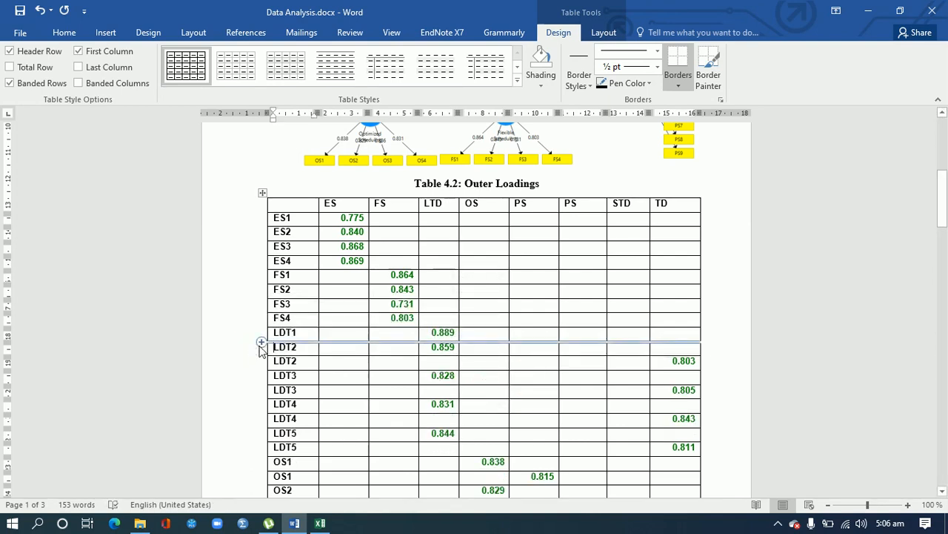
Delete the duplicate LDT2 and LDT3 rows whose loadings sit in the TD column, keeping those under LTD.
left_click(245, 362)
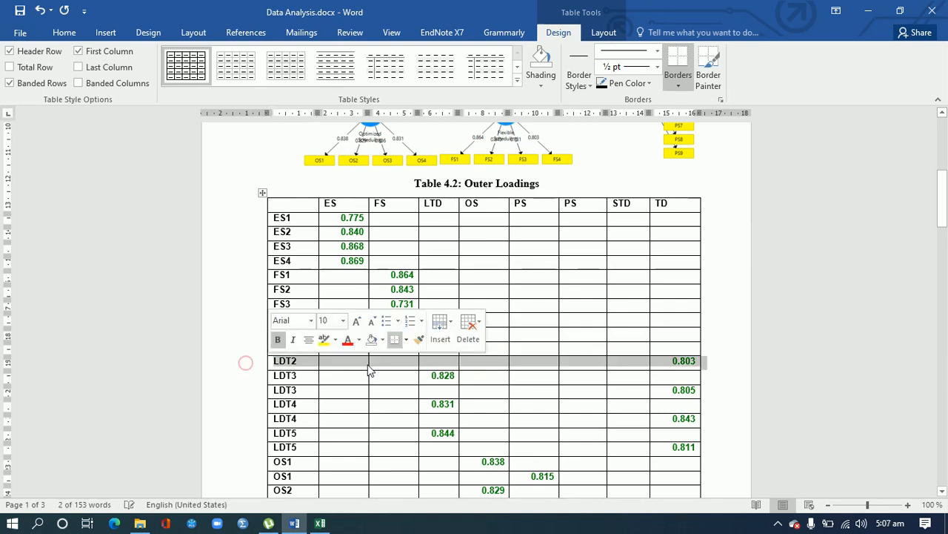
left_click(469, 326)
left_click(484, 393)
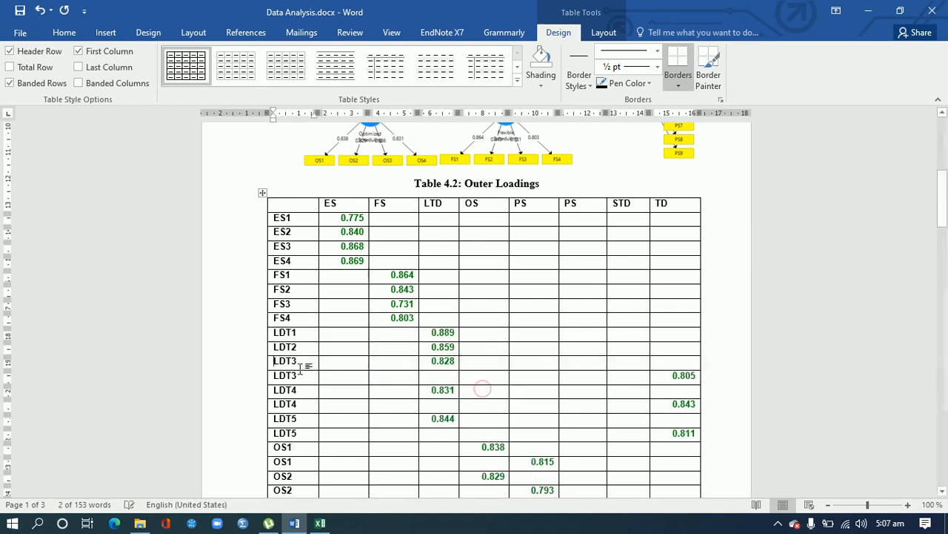
left_click(244, 381)
left_click(473, 345)
left_click(491, 406)
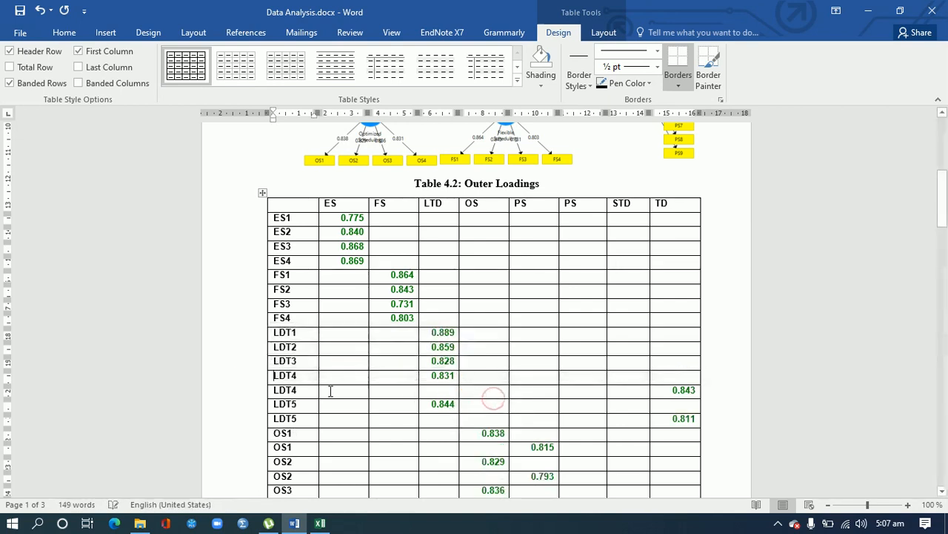
Delete the duplicate LDT4 and LDT5 rows whose loadings sit in the TD column, keeping those under LTD.
left_click(237, 392)
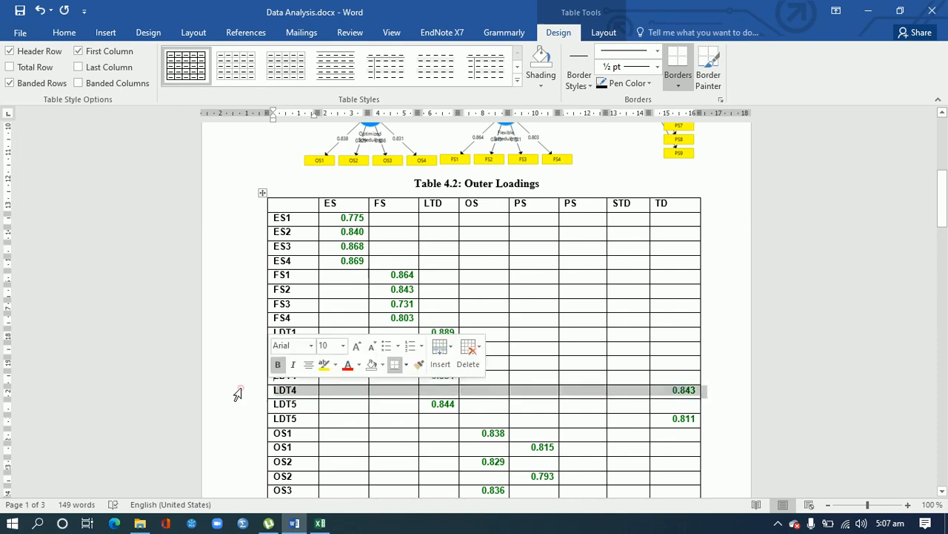
left_click(468, 352)
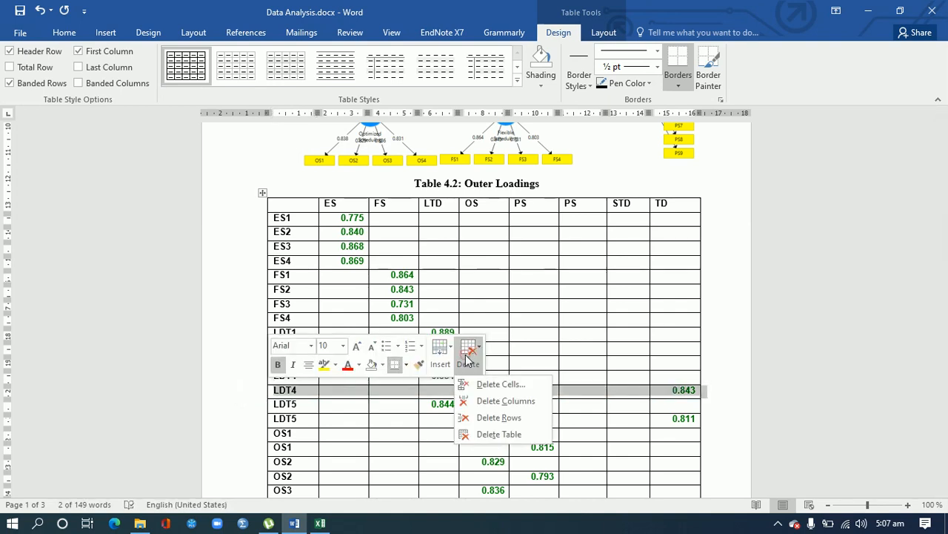
left_click(486, 418)
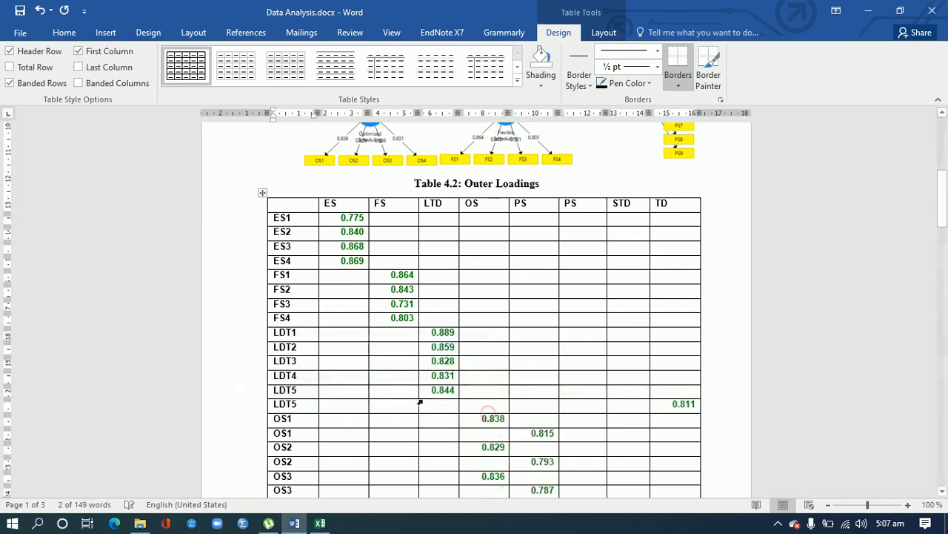
left_click(233, 407)
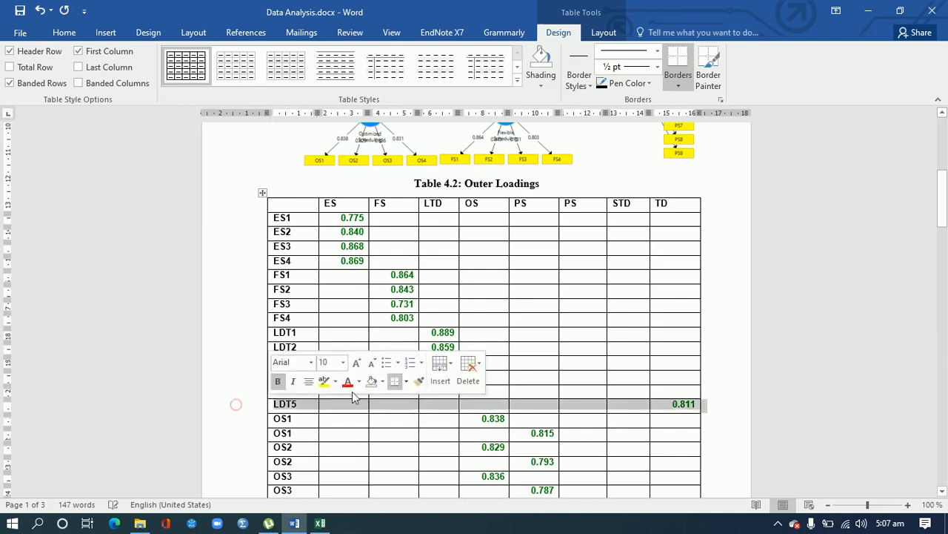
left_click(470, 370)
left_click(495, 438)
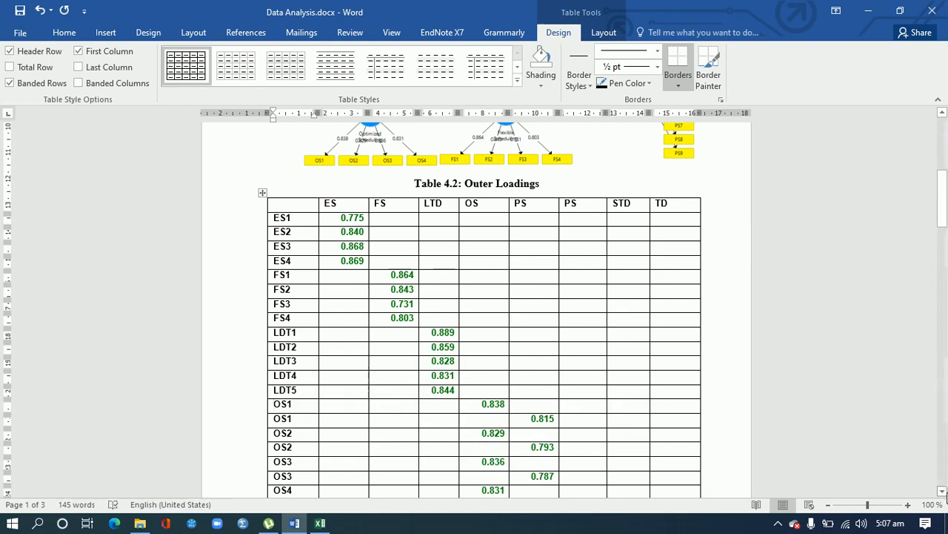
left_click(943, 492)
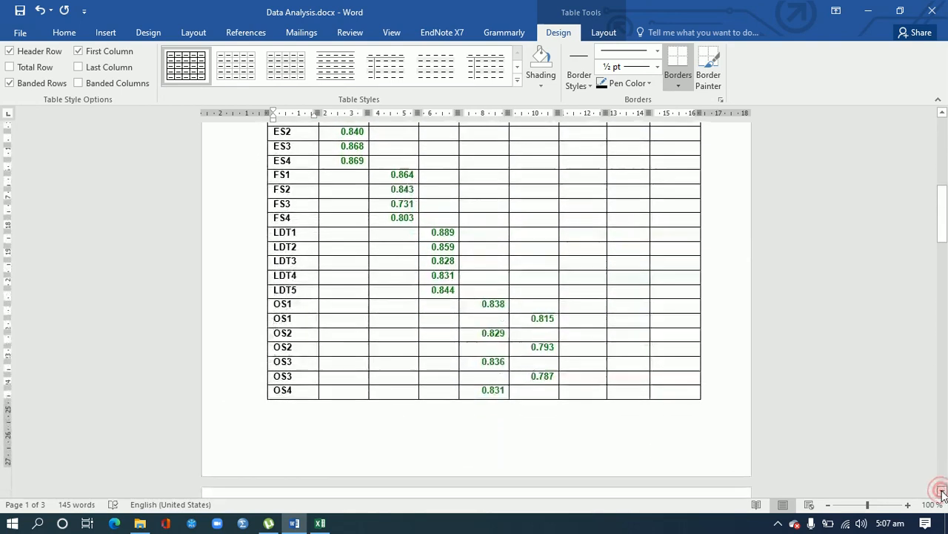
left_click(943, 493)
left_click(943, 471)
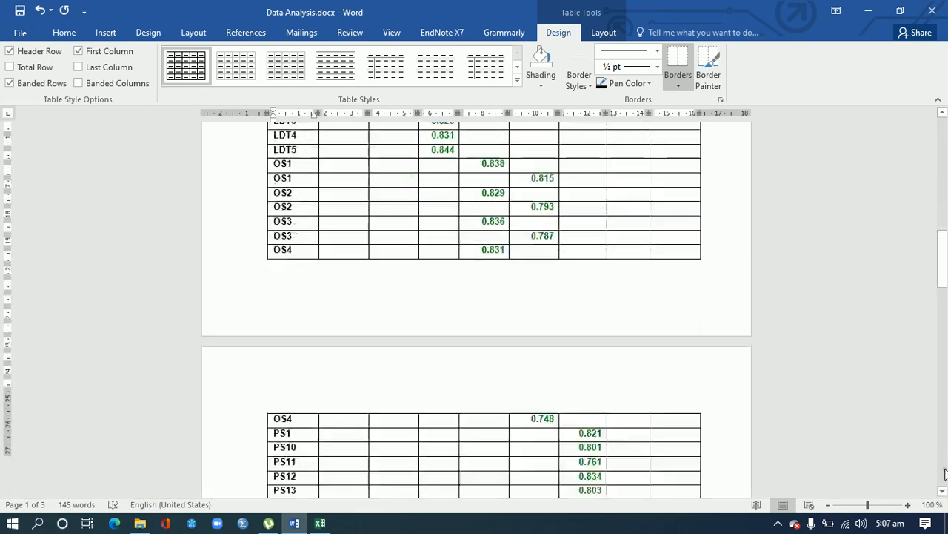
left_click(943, 275)
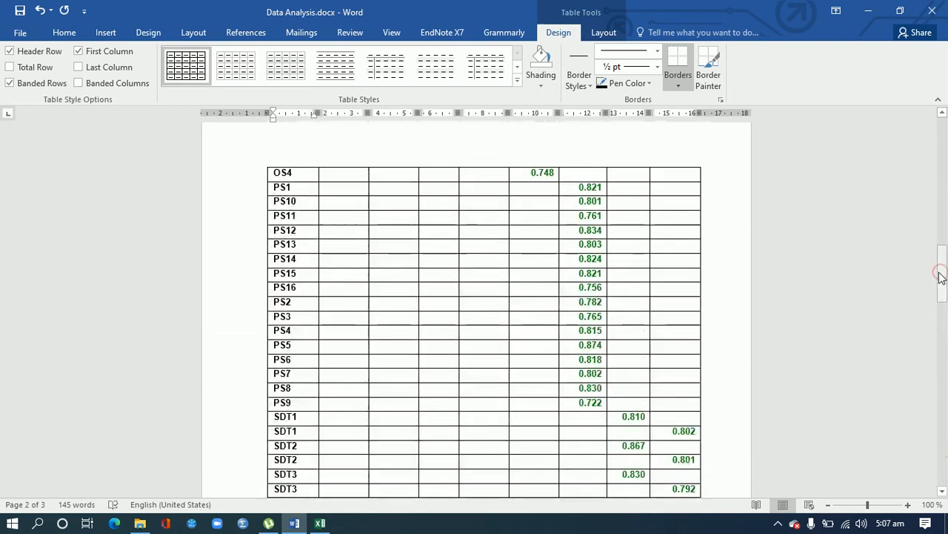
left_click(776, 524)
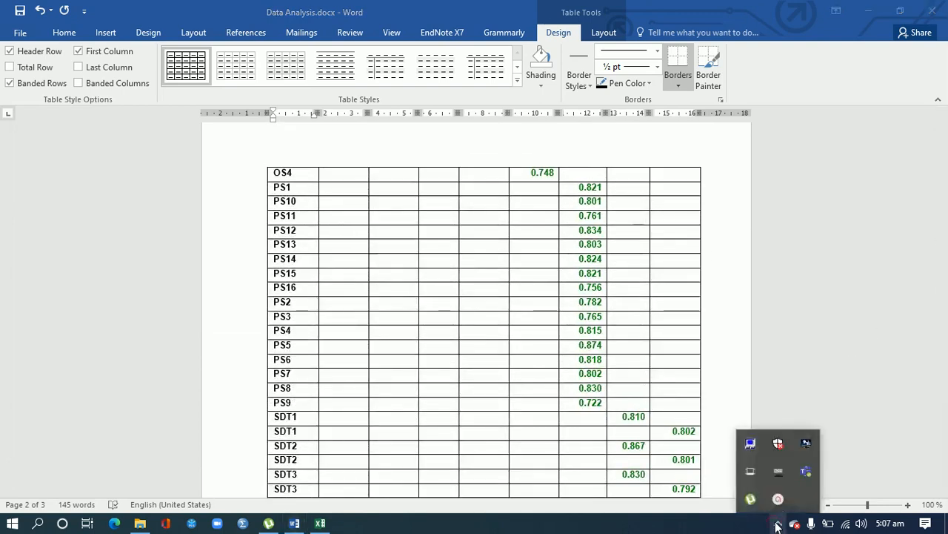
left_click(778, 500)
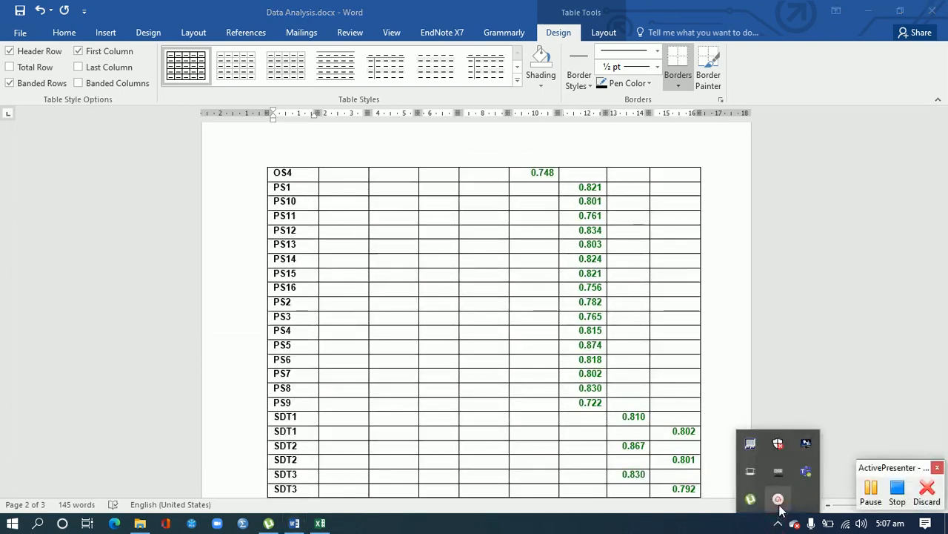
left_click(870, 495)
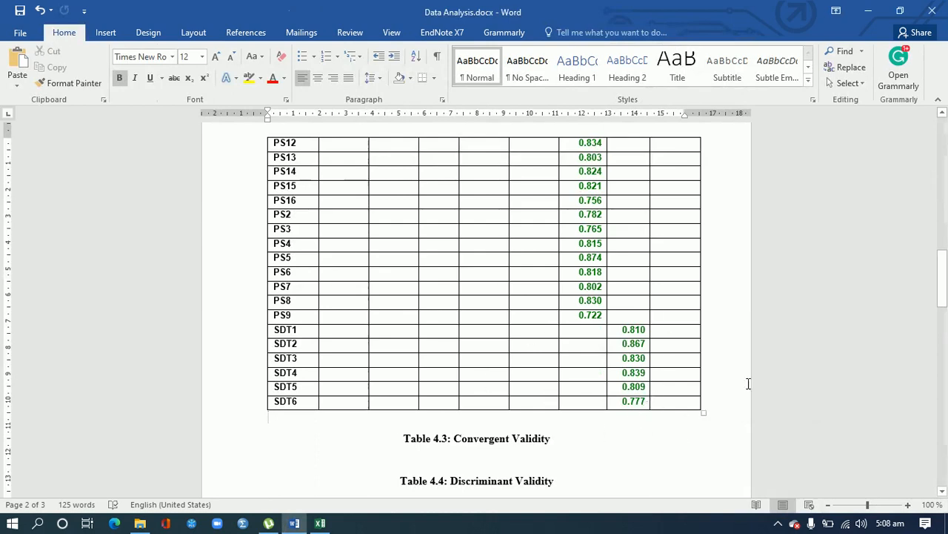
Delete the empty first PS column from the outer loadings table.
left_click_drag(943, 300, 910, 215)
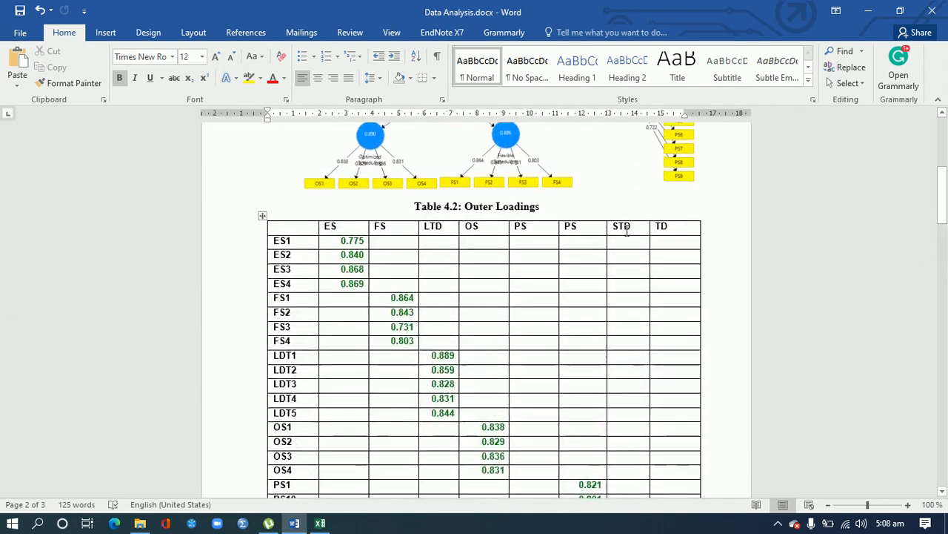
left_click(527, 216)
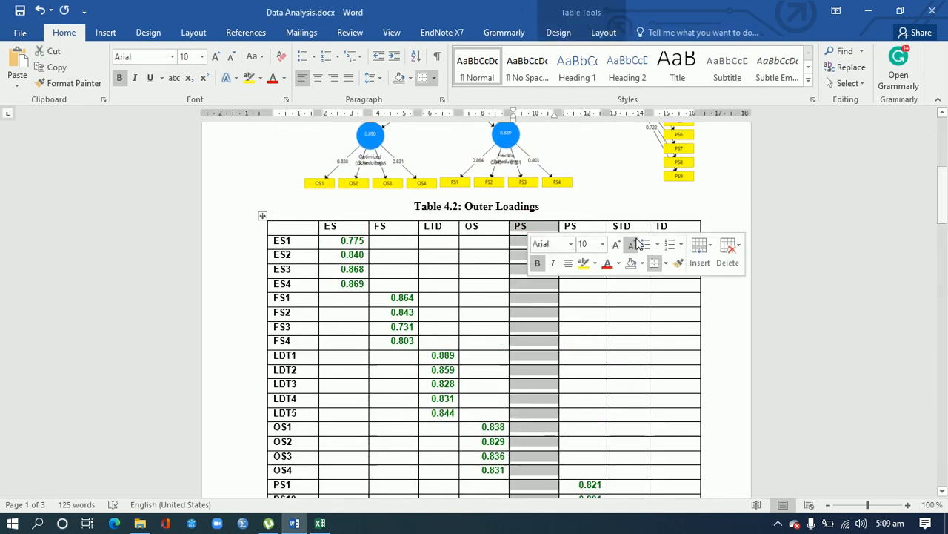
left_click(729, 256)
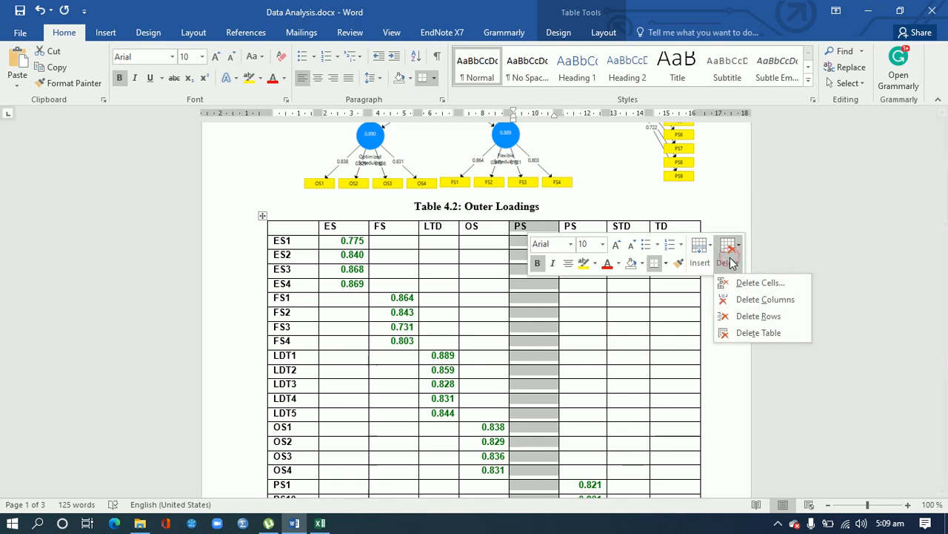
left_click(748, 300)
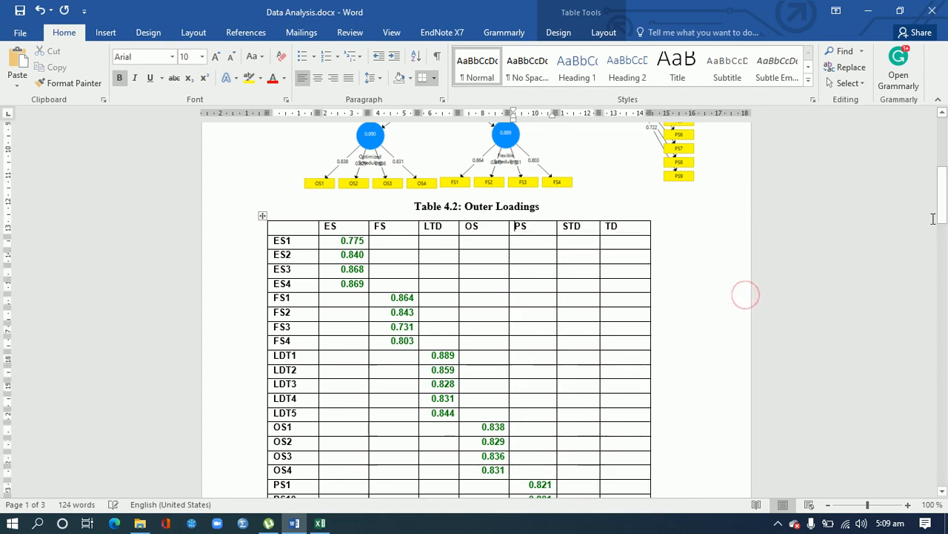
Delete the empty TD column from the outer loadings table.
mouse_move(943, 217)
left_mouse_down()
mouse_move(942, 300)
mouse_move(938, 207)
left_mouse_up()
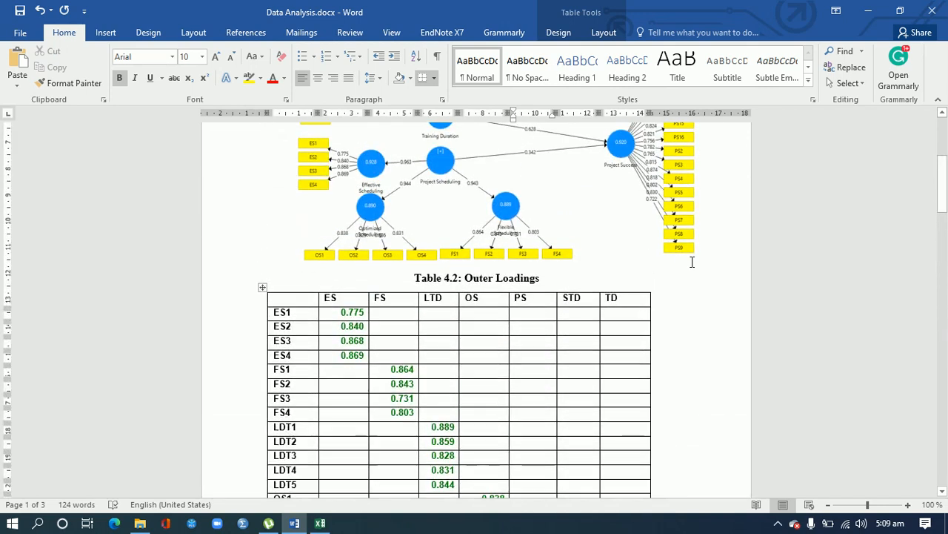
left_click(620, 289)
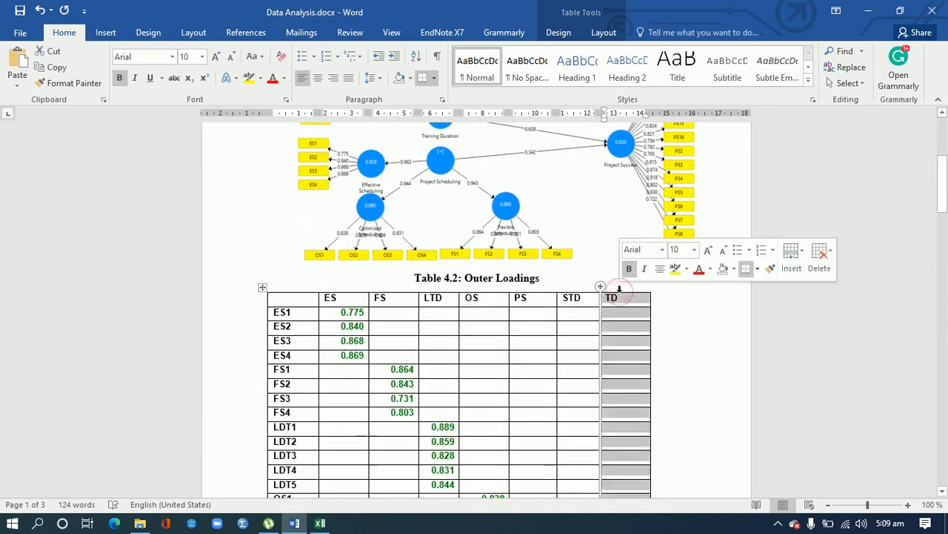
left_click(820, 261)
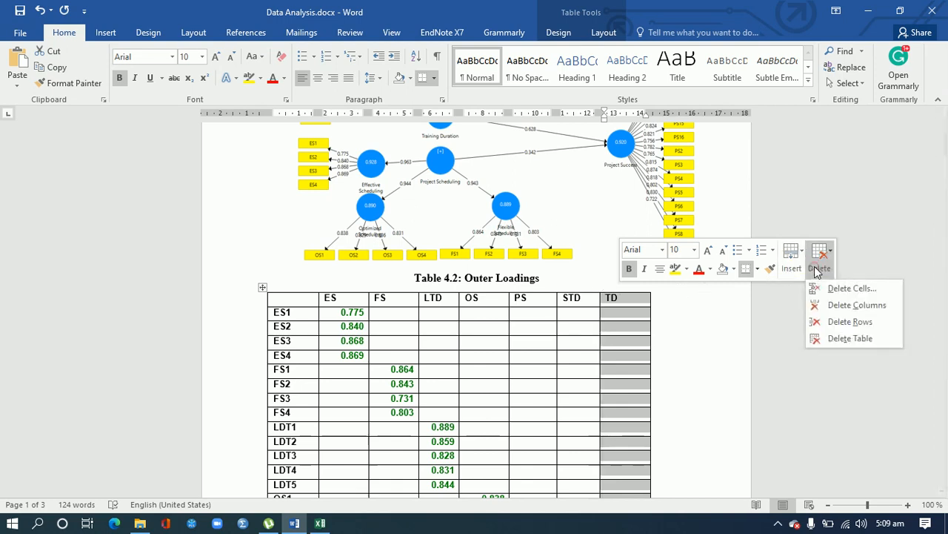
left_click(835, 311)
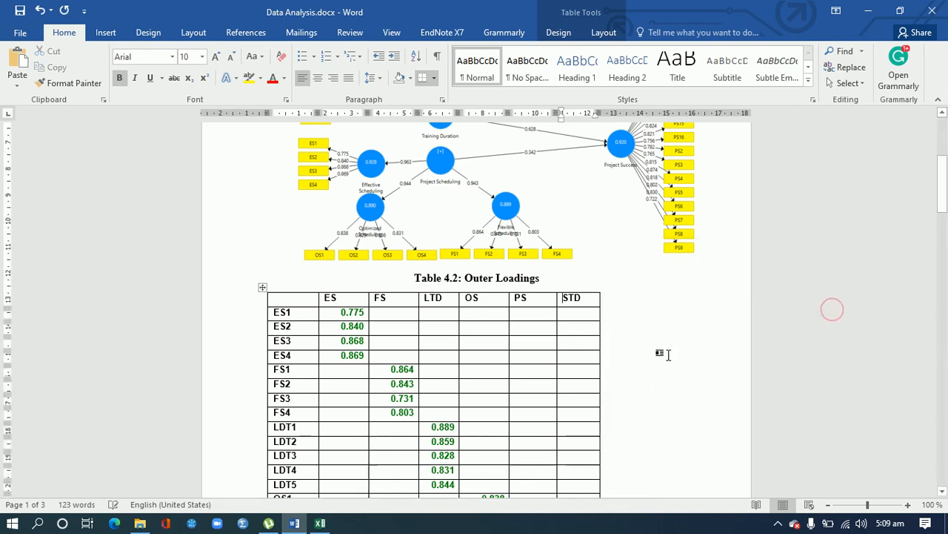
Widen the outer loadings table to nearly the full text width, giving the extra space to the indicator name column and keeping the construct columns narrow.
mouse_move(940, 194)
left_mouse_down()
mouse_move(945, 263)
mouse_move(946, 192)
left_mouse_up()
left_click_drag(598, 355, 693, 349)
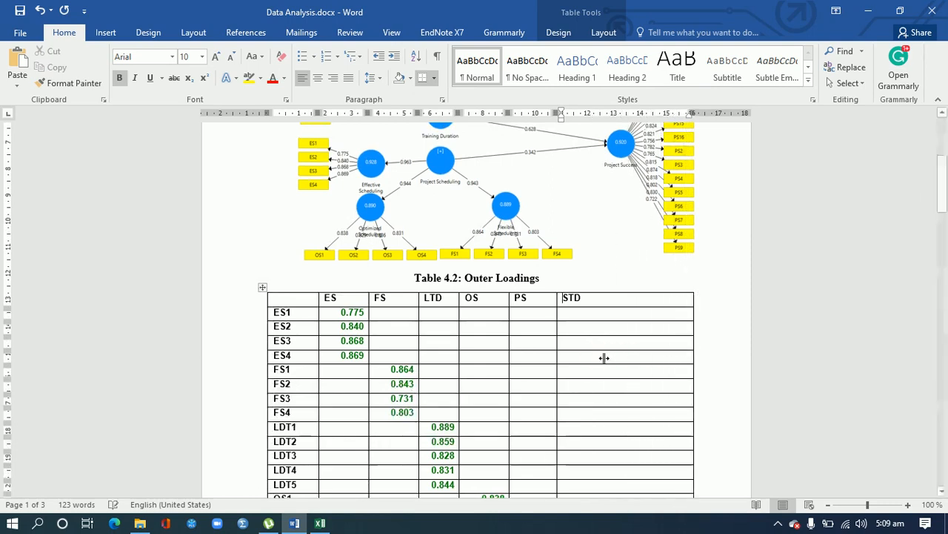
left_click_drag(556, 386, 650, 383)
left_click_drag(511, 401, 597, 402)
left_click_drag(460, 427, 549, 424)
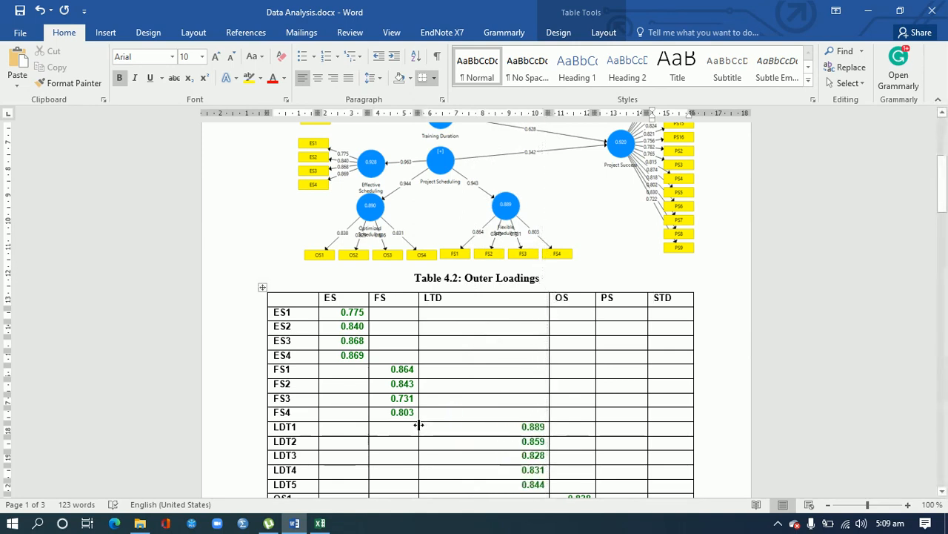
left_click_drag(422, 424, 506, 424)
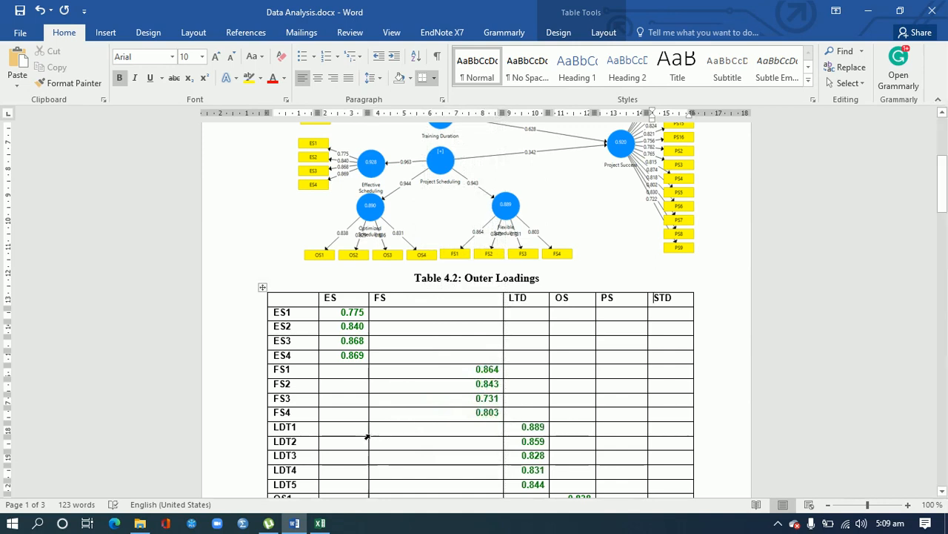
left_click_drag(369, 432, 453, 432)
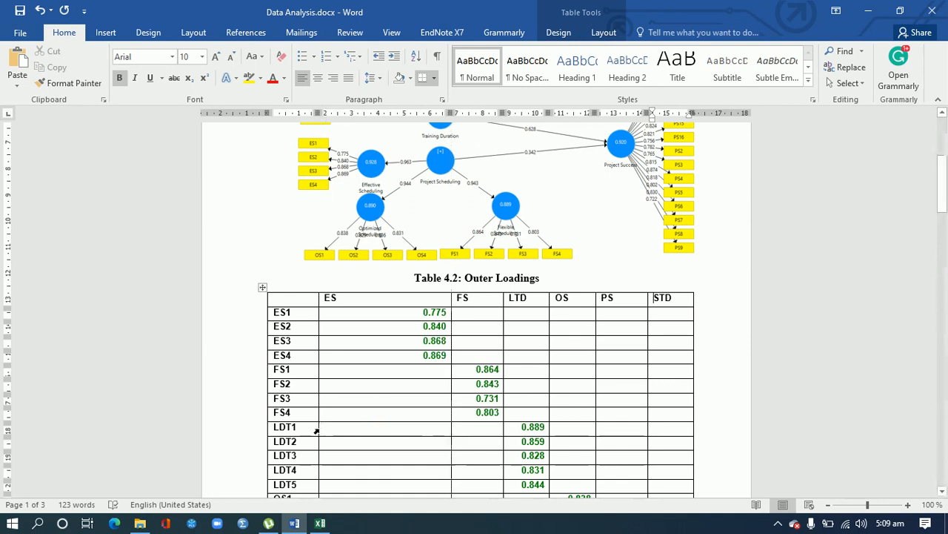
left_click_drag(319, 429, 406, 427)
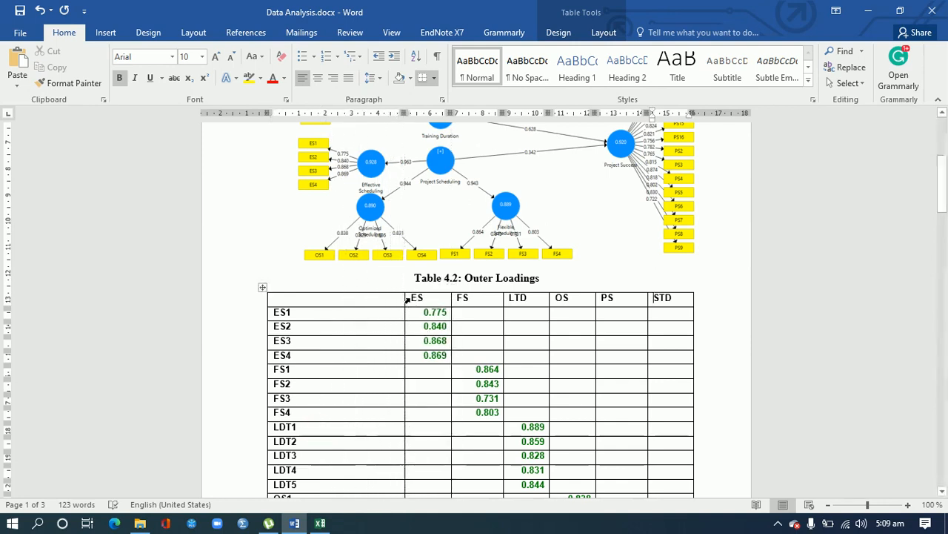
Format the headers and loadings in the ES to STD columns in black Times New Roman.
left_click_drag(445, 306, 667, 376)
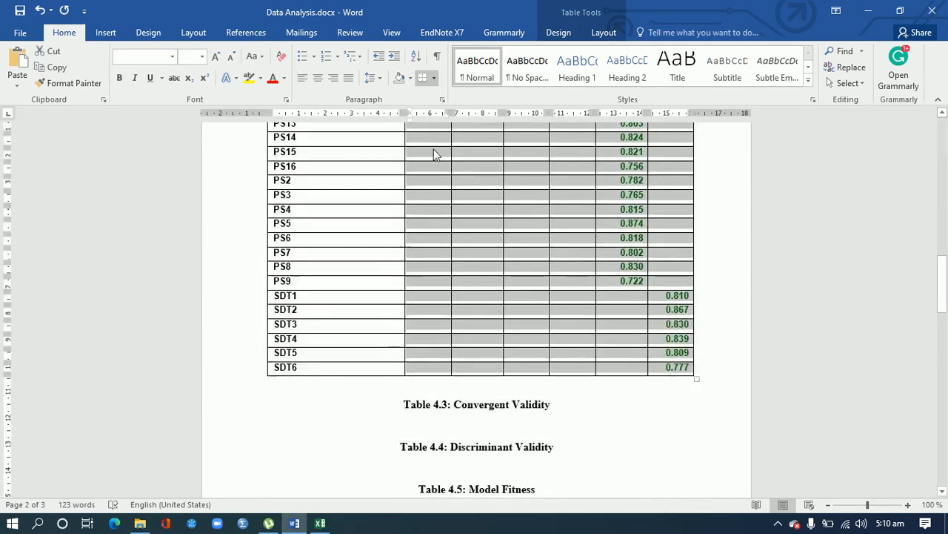
left_click(285, 78)
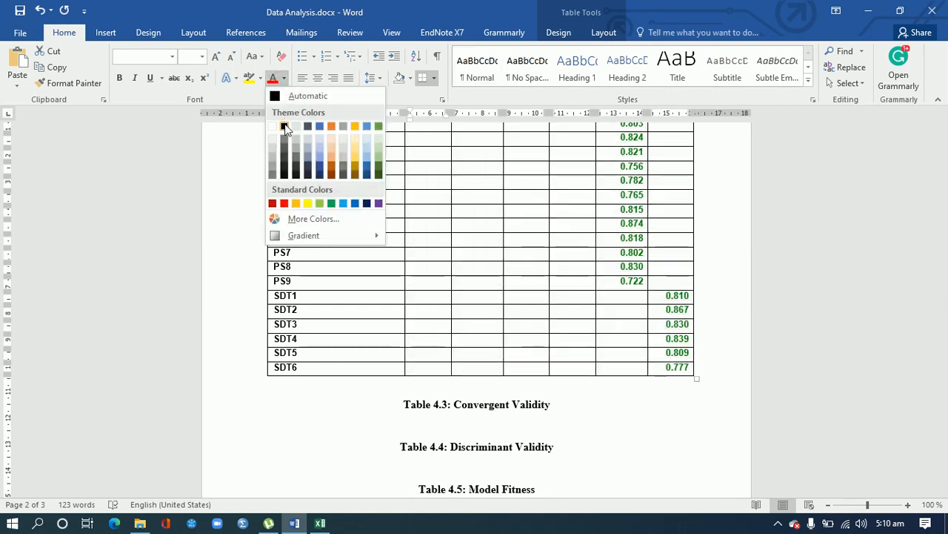
left_click(284, 126)
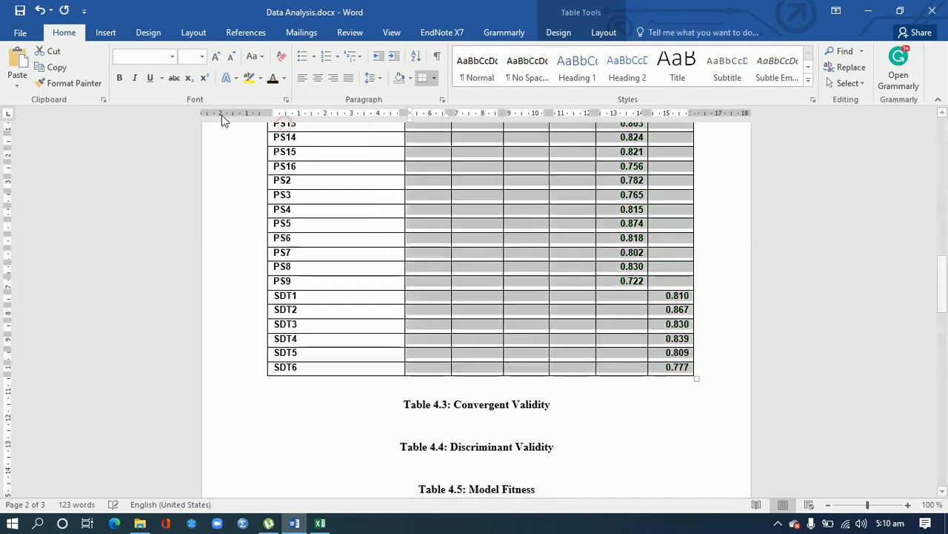
left_click(171, 59)
left_click(179, 136)
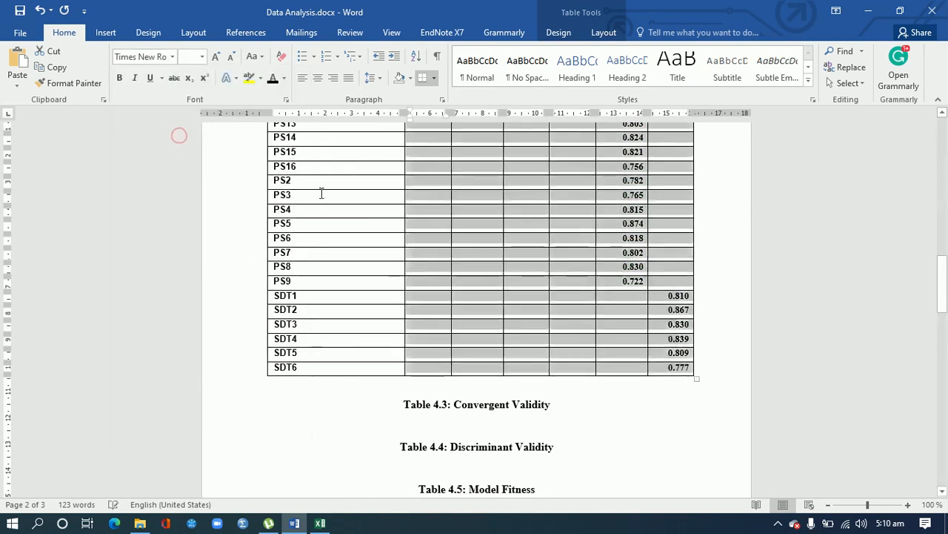
Centre the headers and loadings in the ES to STD columns.
left_click_drag(945, 303, 941, 212)
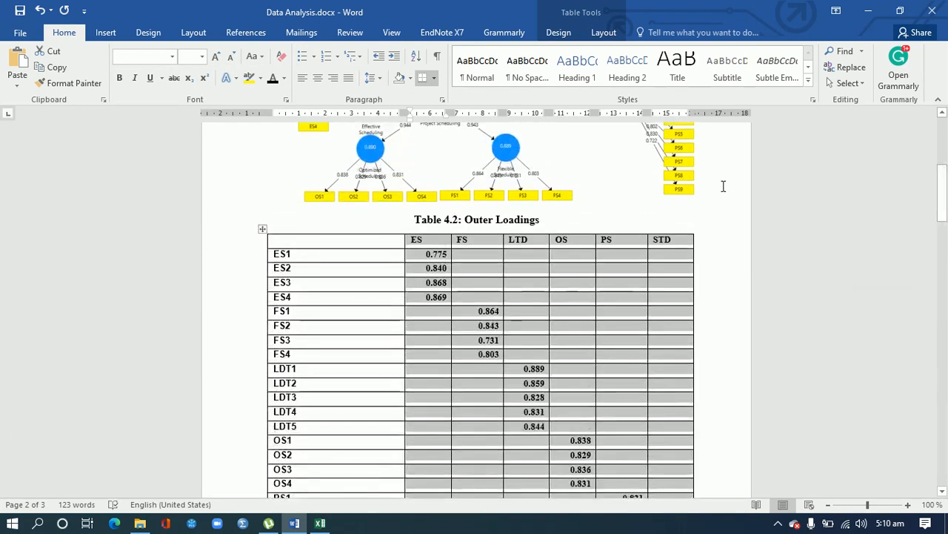
left_click(318, 80)
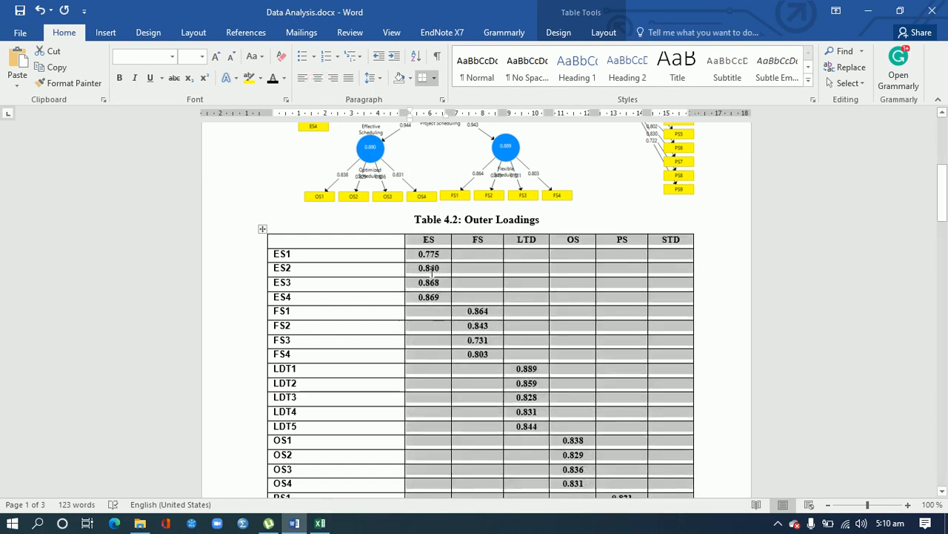
left_click_drag(420, 256, 435, 297)
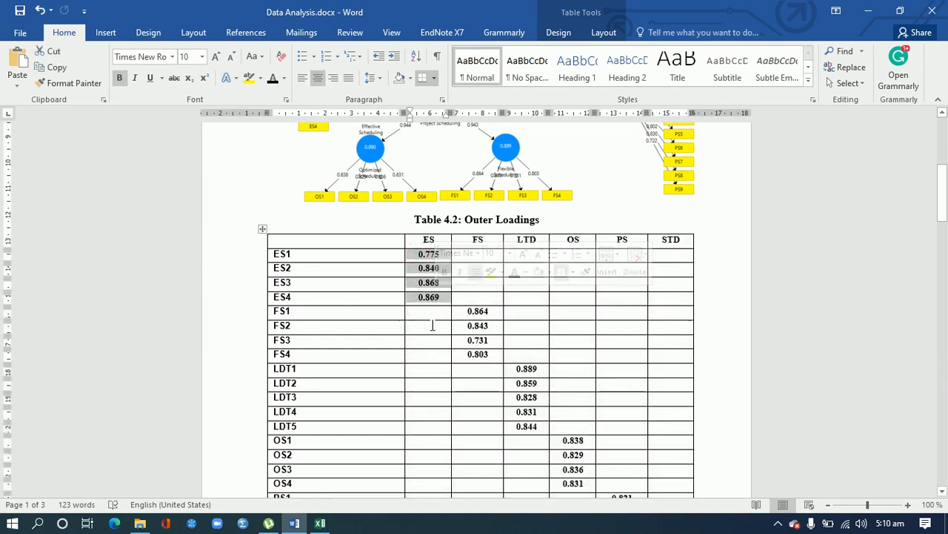
left_click_drag(474, 311, 521, 403)
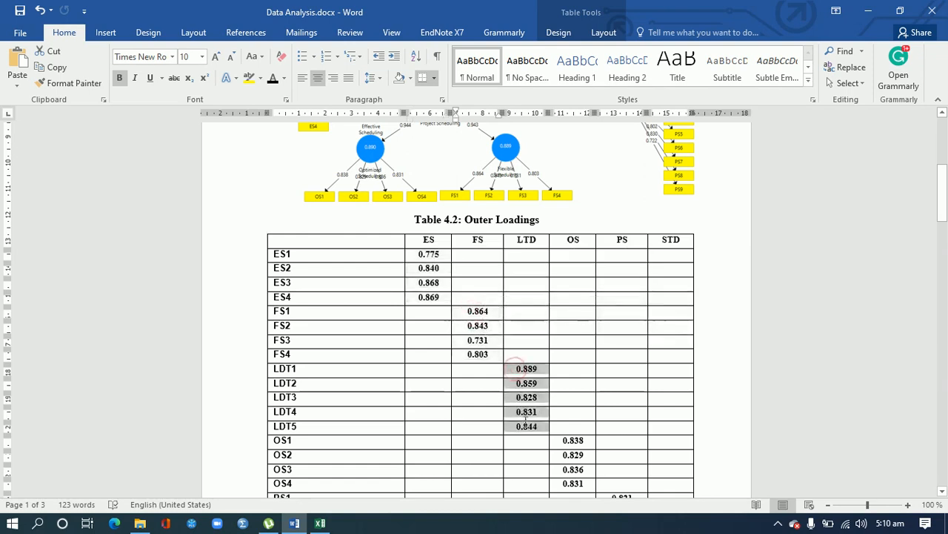
Label the header of the outer loadings table's indicator name column as Factors.
left_click_drag(561, 440, 572, 478)
mouse_move(941, 194)
left_mouse_down()
mouse_move(947, 292)
mouse_move(941, 206)
left_mouse_up()
left_click(331, 198)
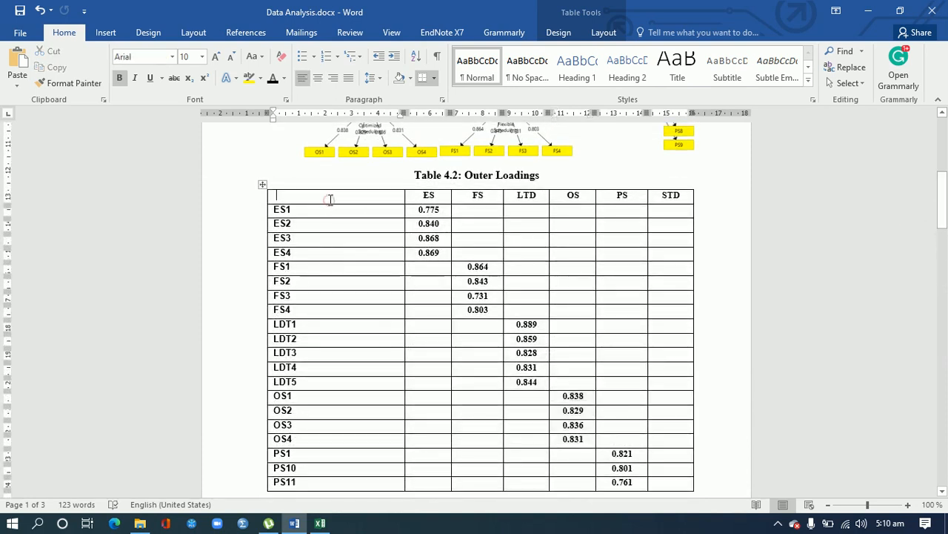
type("Factors")
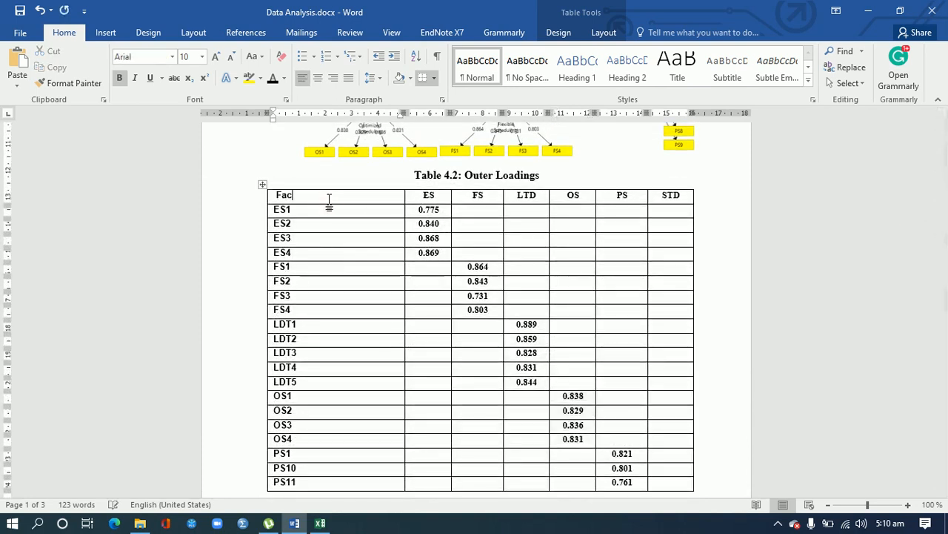
double_click(282, 212)
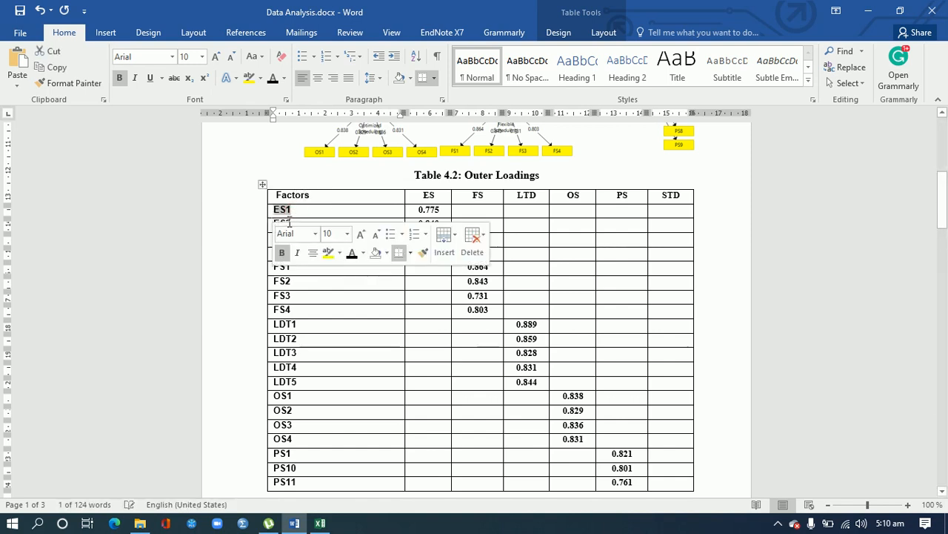
left_click(296, 215)
double_click(295, 223)
left_click(325, 309)
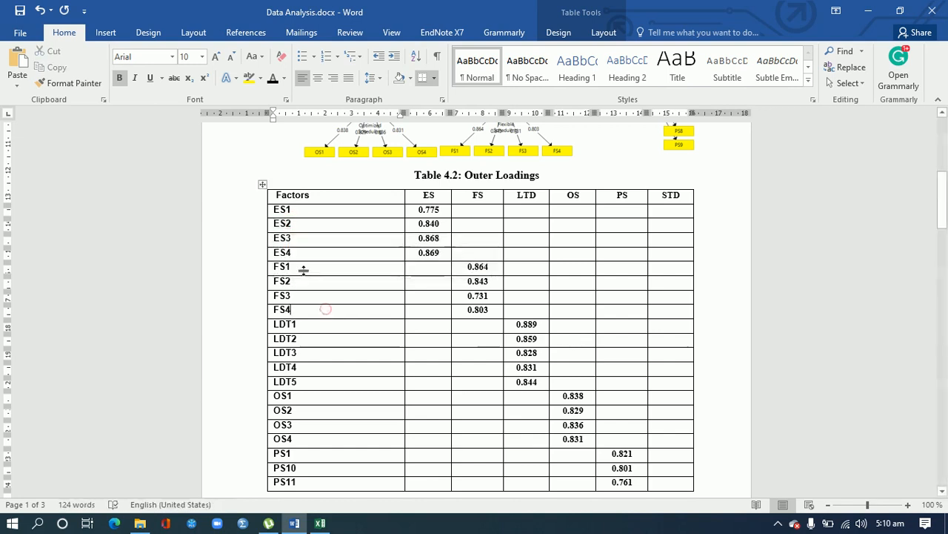
left_click_drag(299, 252, 287, 212)
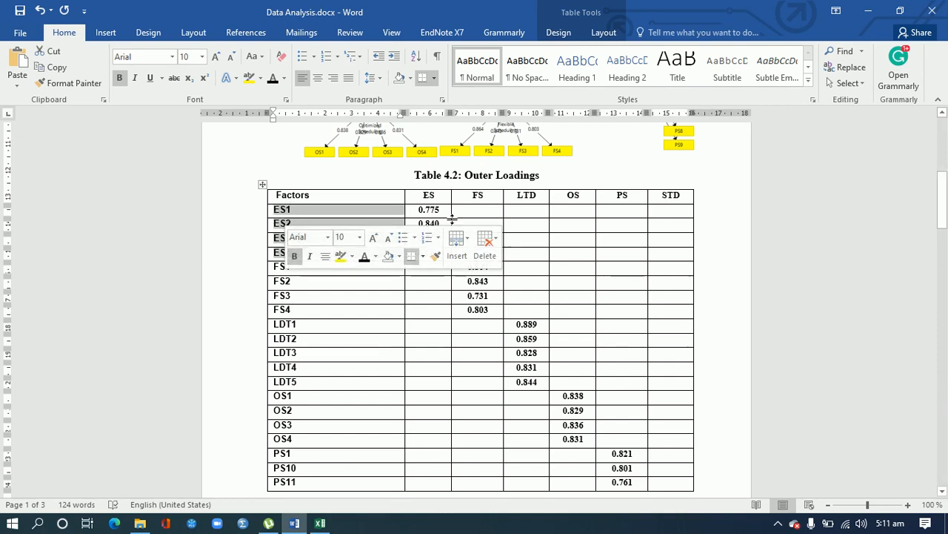
left_click_drag(420, 209, 674, 472)
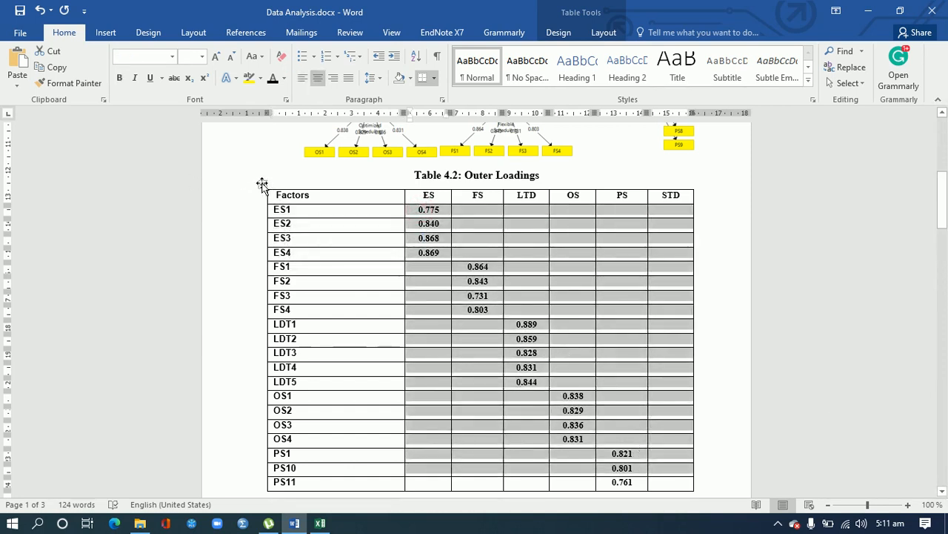
Remove all borders from the whole outer loadings table.
left_click(263, 184)
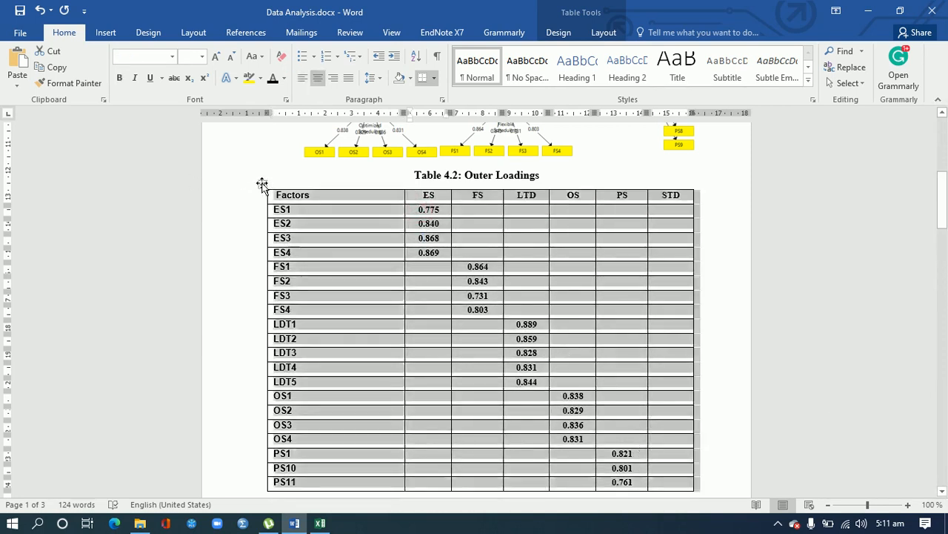
left_click(434, 78)
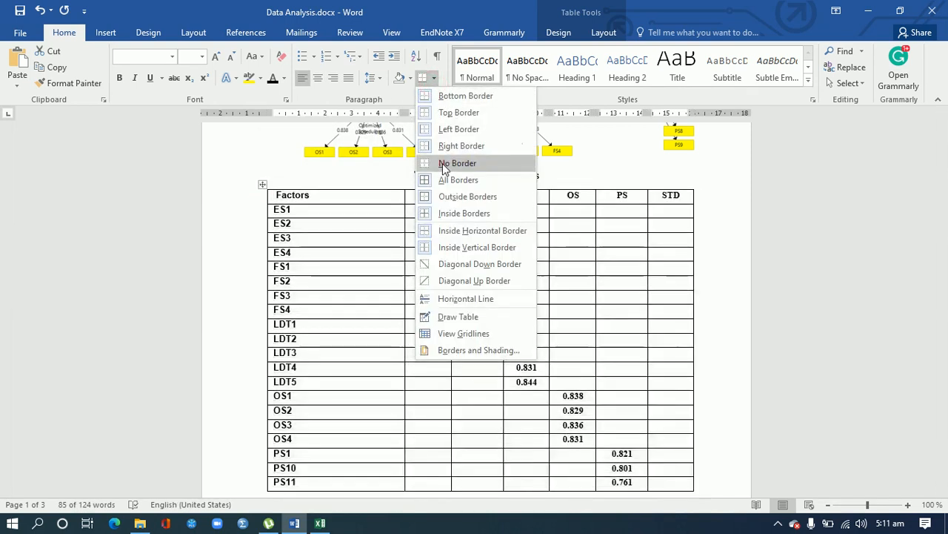
left_click(442, 163)
Add a bottom border and a top border to the header row of the outer loadings table.
left_click(249, 202)
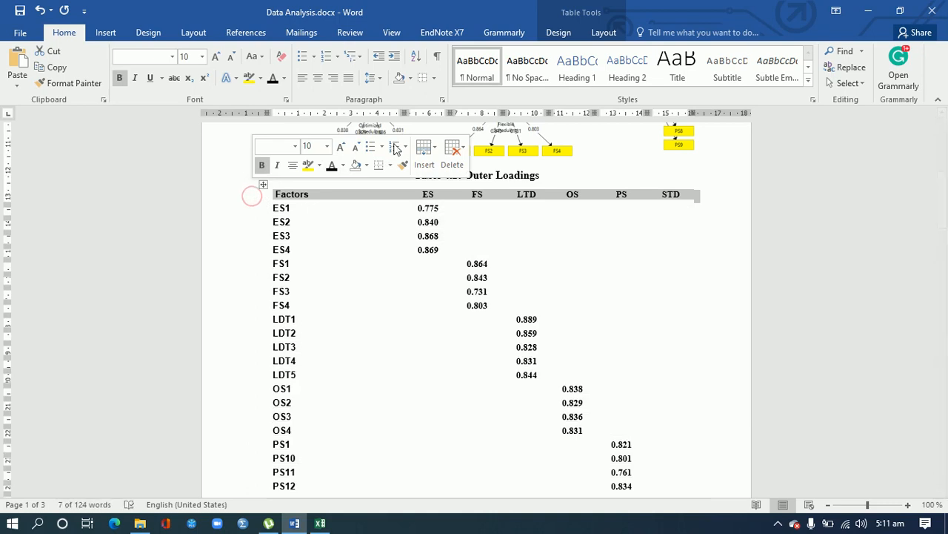
left_click(434, 79)
left_click(438, 92)
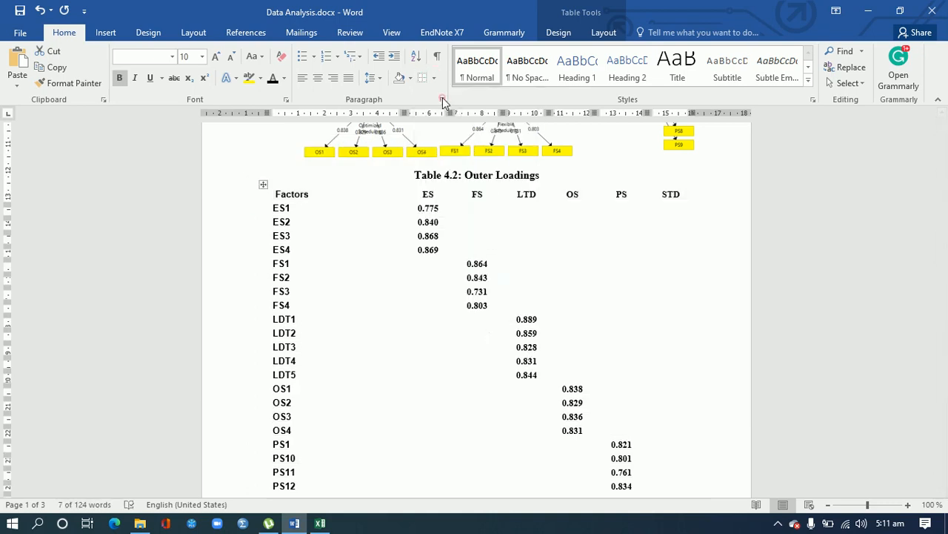
left_click(434, 78)
left_click(443, 112)
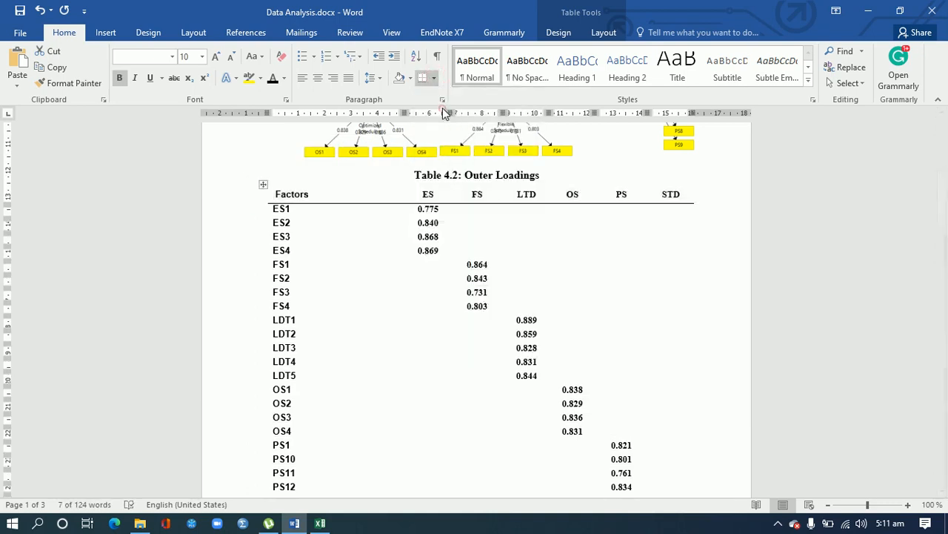
Add a bottom border under the SDT6 row at the end of the outer loadings table.
left_click_drag(943, 222, 944, 304)
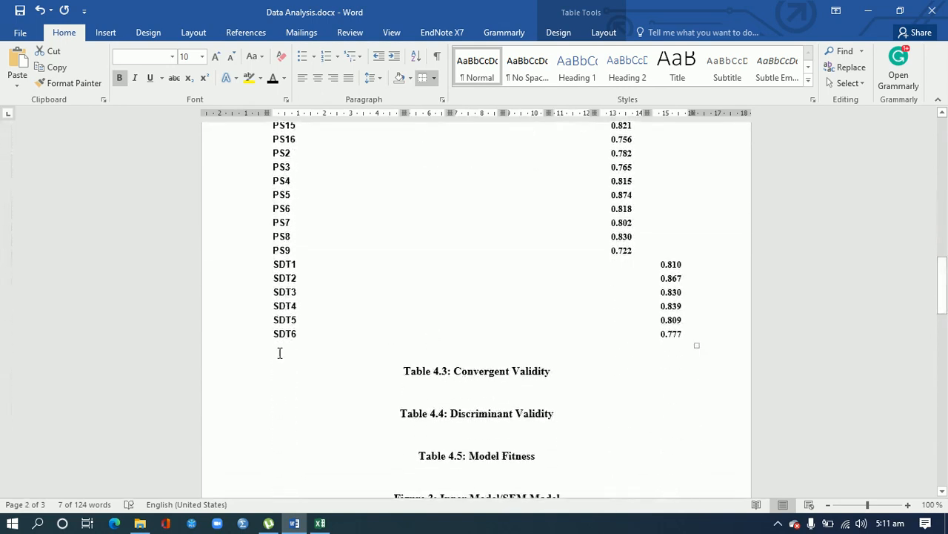
left_click(247, 340)
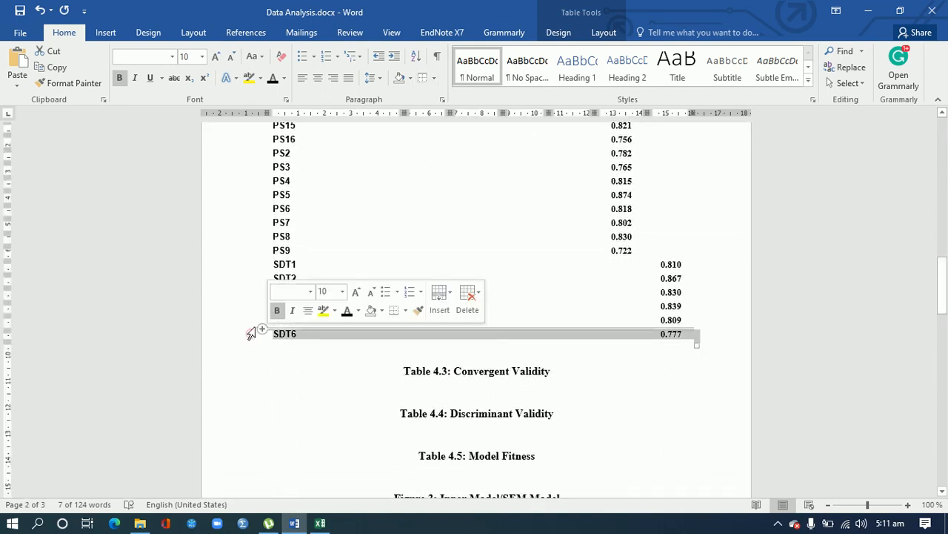
left_click(433, 78)
left_click(463, 95)
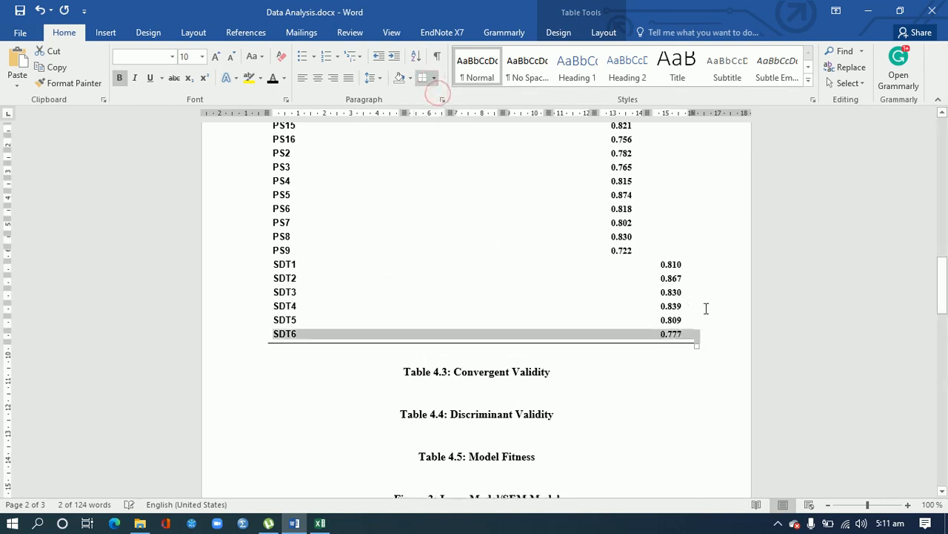
left_click_drag(945, 291, 944, 288)
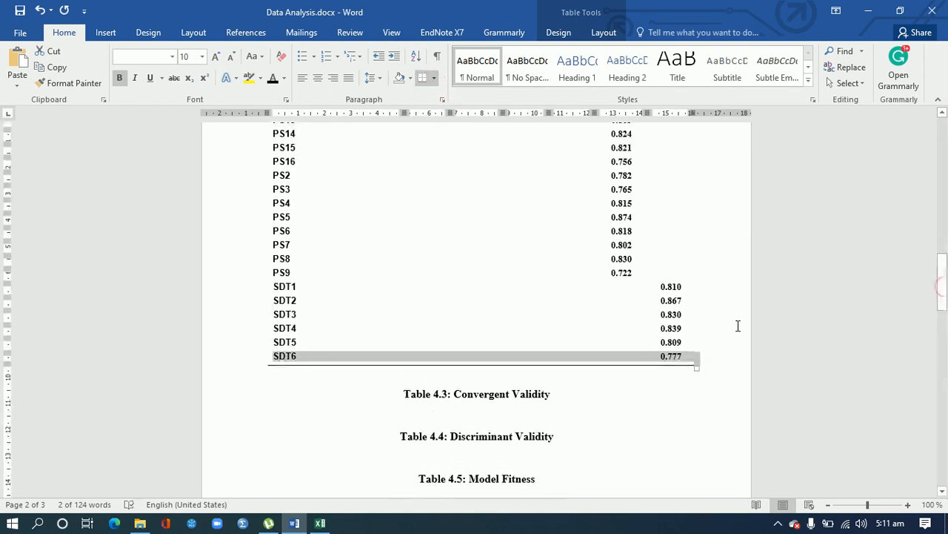
Remove the bold formatting from all loading values below the header row in the ES to STD columns.
left_click_drag(685, 363, 409, 289)
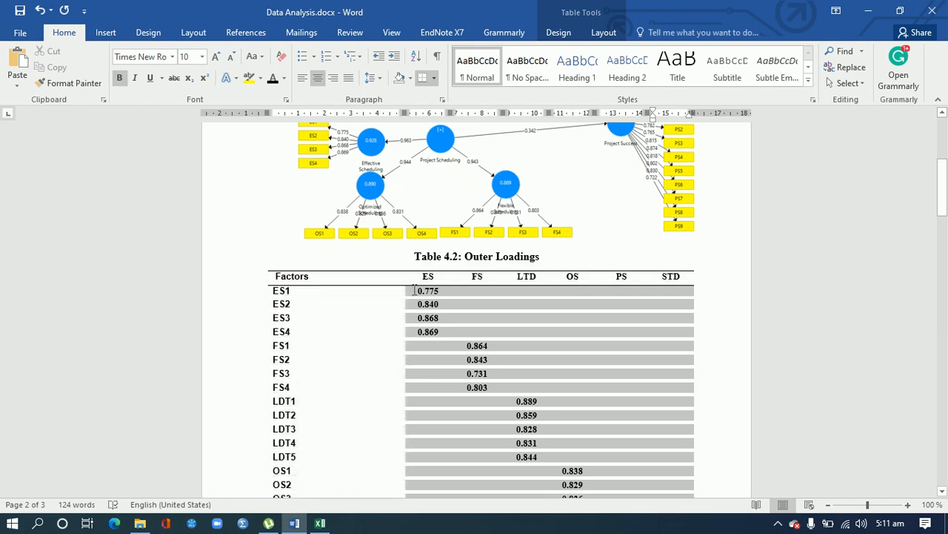
left_click(121, 79)
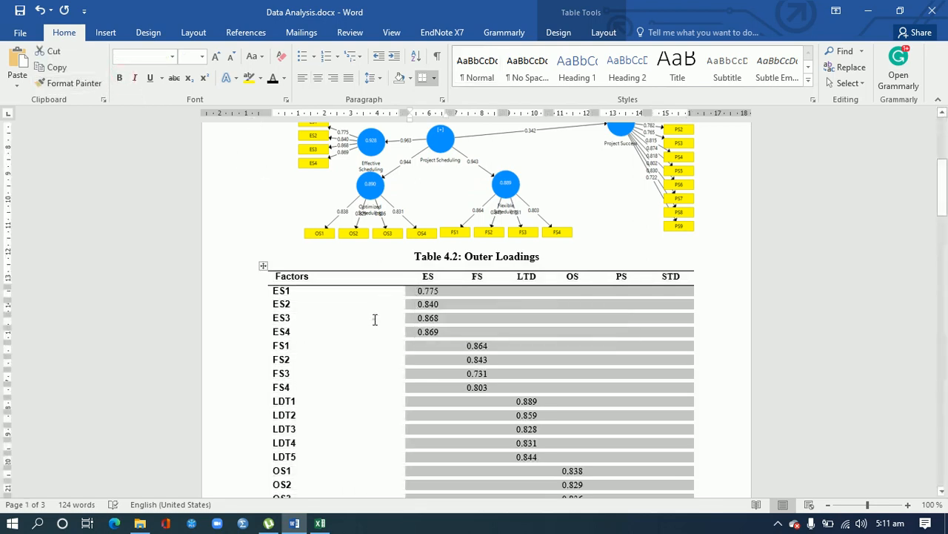
left_click(375, 319)
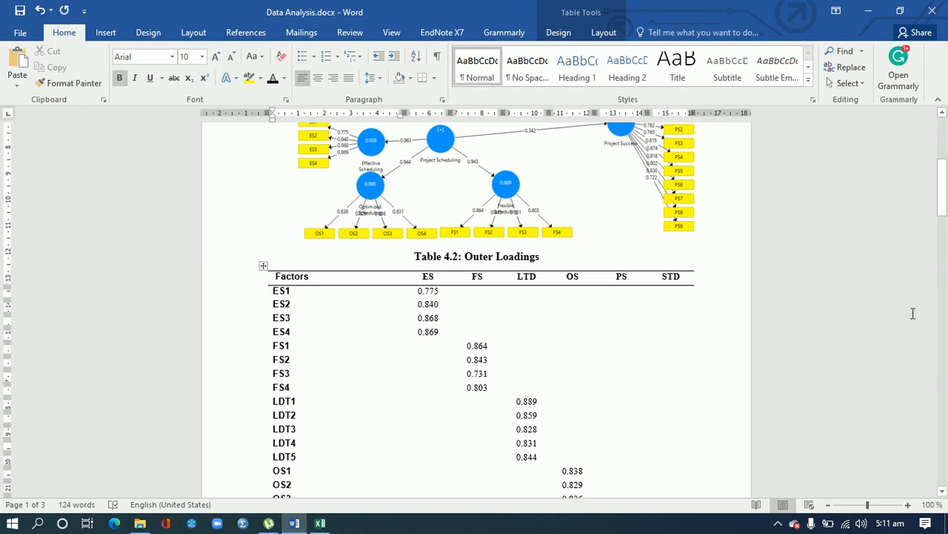
Left-align the empty line below the Table 4.3: Convergent Validity caption.
left_click_drag(941, 191, 942, 197)
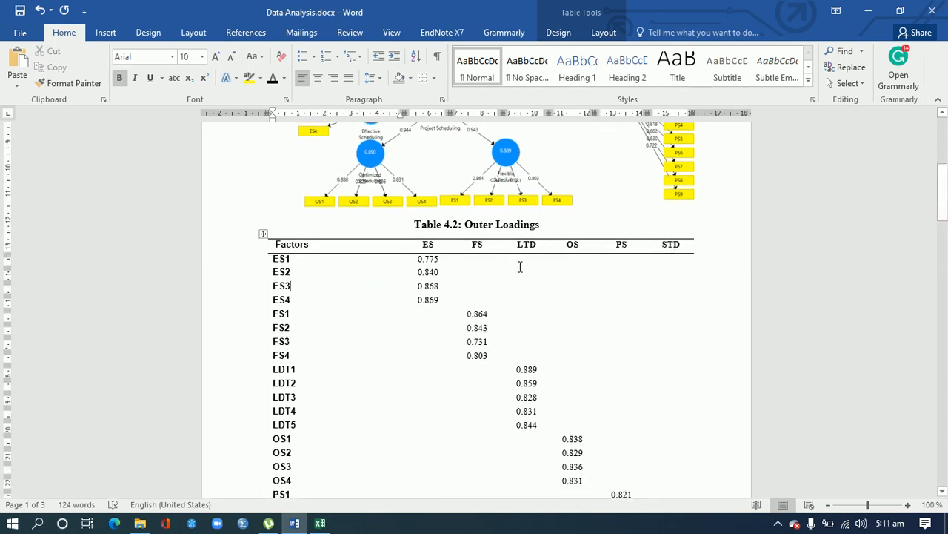
left_click_drag(942, 194, 943, 320)
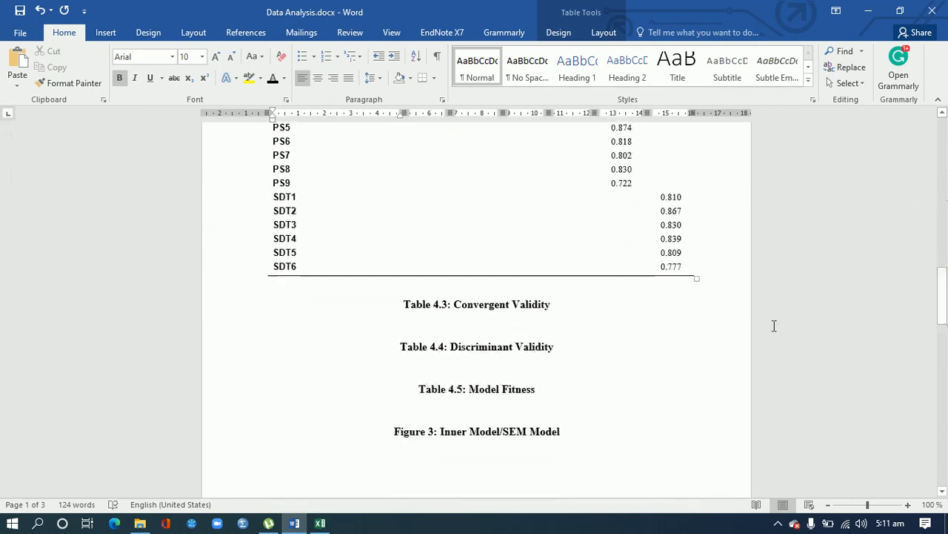
left_click(497, 319)
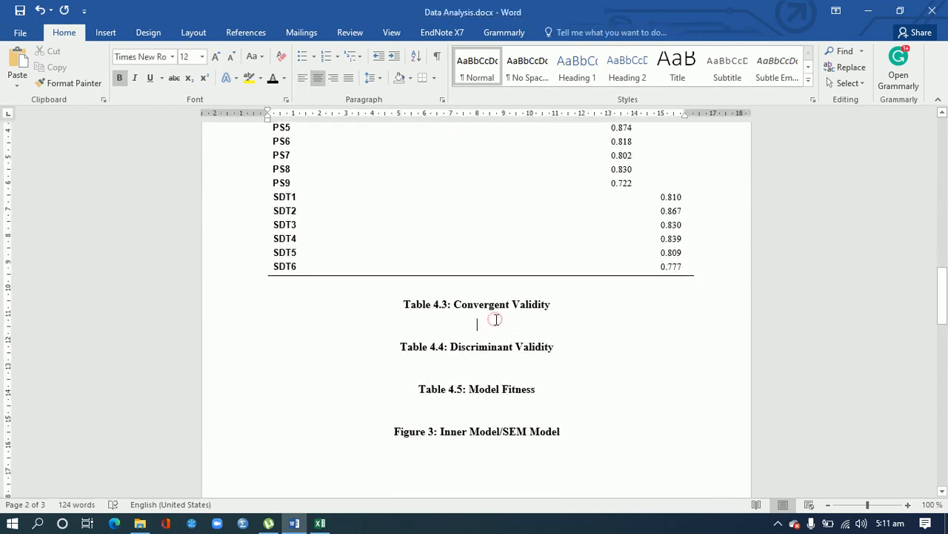
key("ctrl+l")
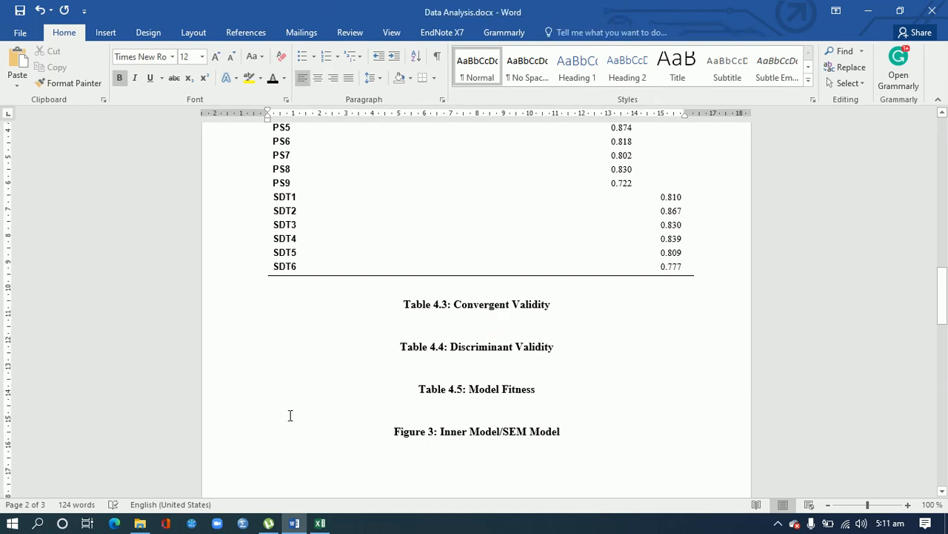
Switch to the Measurement Model workbook in Excel and go to the Construct Reliability and Validity results.
left_click(320, 524)
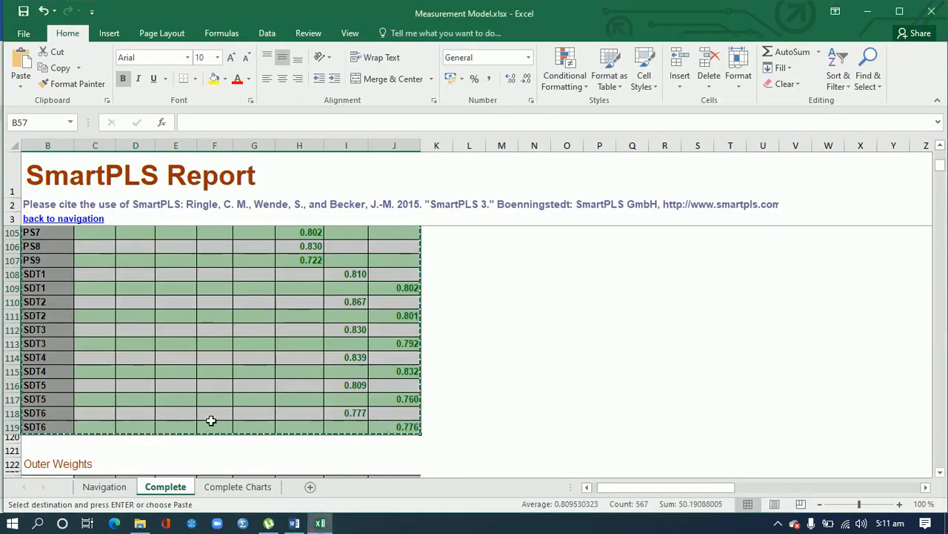
left_click(112, 486)
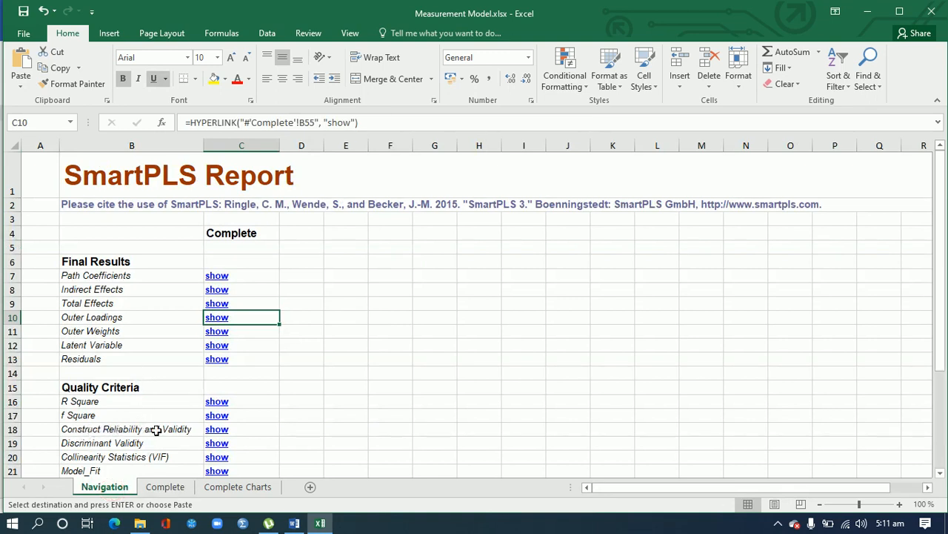
left_click(215, 436)
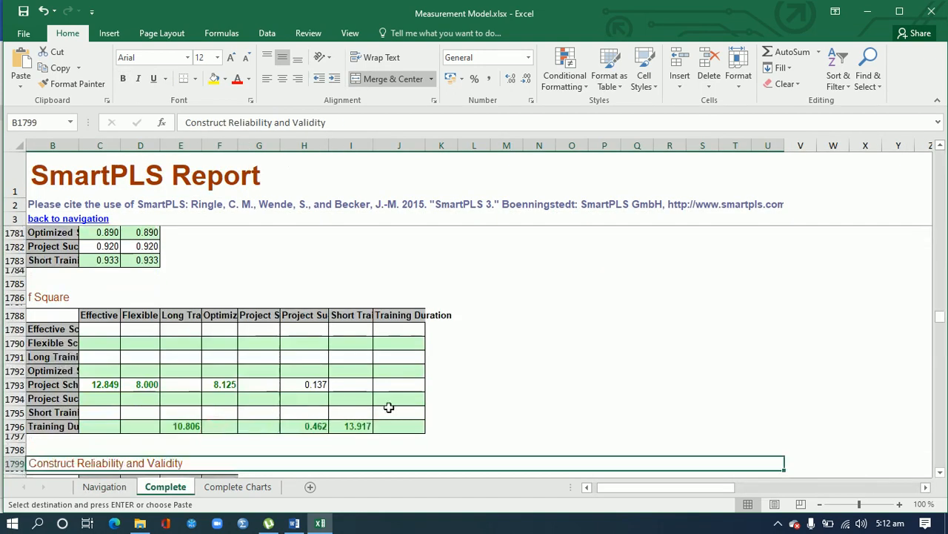
left_click(940, 472)
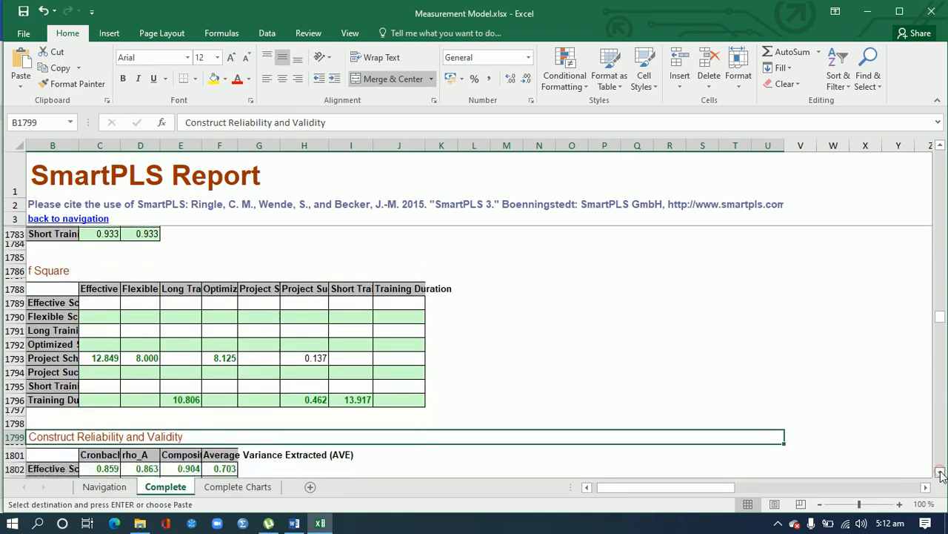
left_click(940, 472)
left_click(941, 472)
left_click(940, 472)
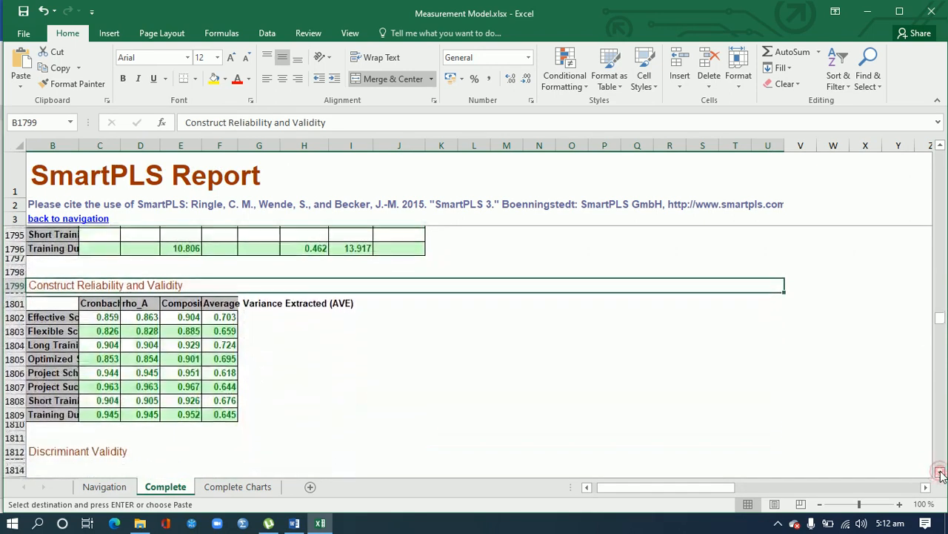
Copy the whole Construct Reliability and Validity table and paste it into the Word document below the Table 4.3: Convergent Validity caption.
left_click_drag(56, 302, 220, 411)
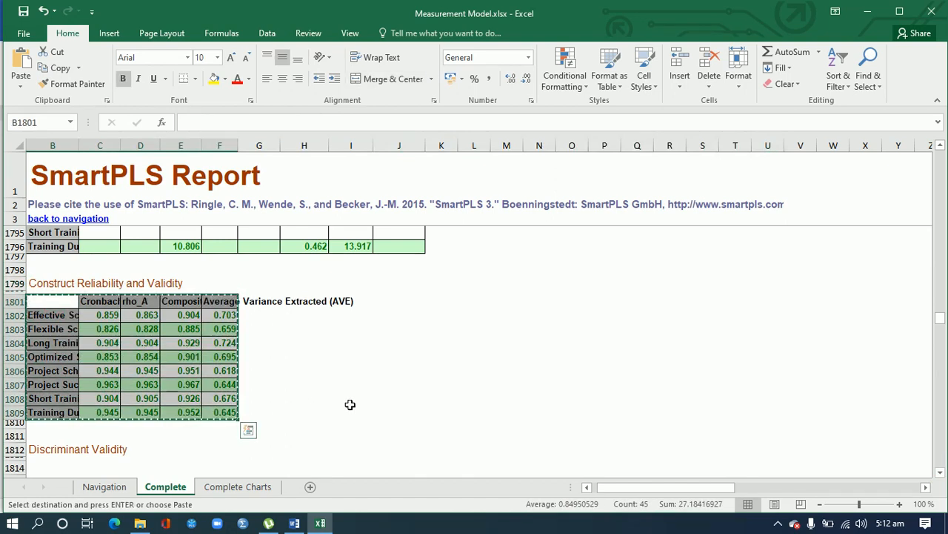
left_click(294, 524)
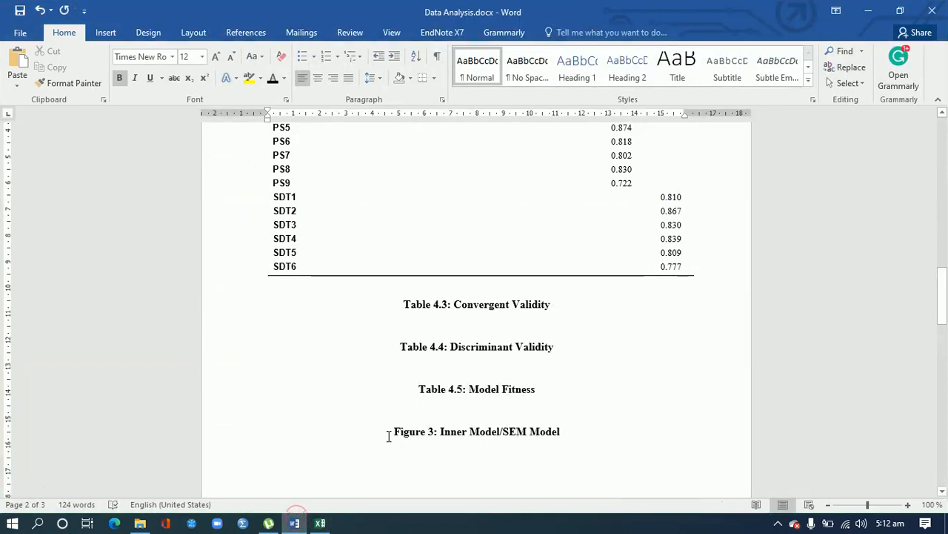
key("ctrl+v")
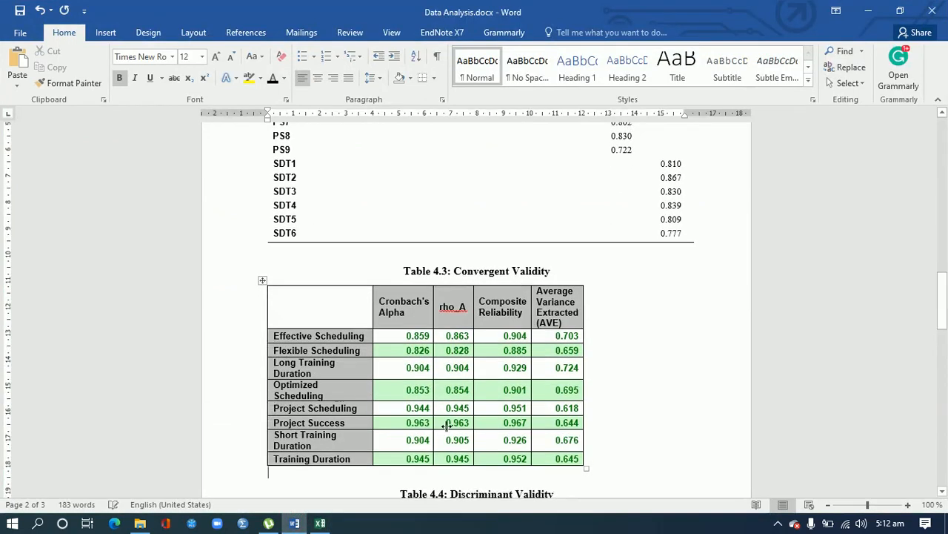
Apply the plain Table Grid style to the convergent validity table and make all its text black.
left_click(264, 284)
left_click(263, 281)
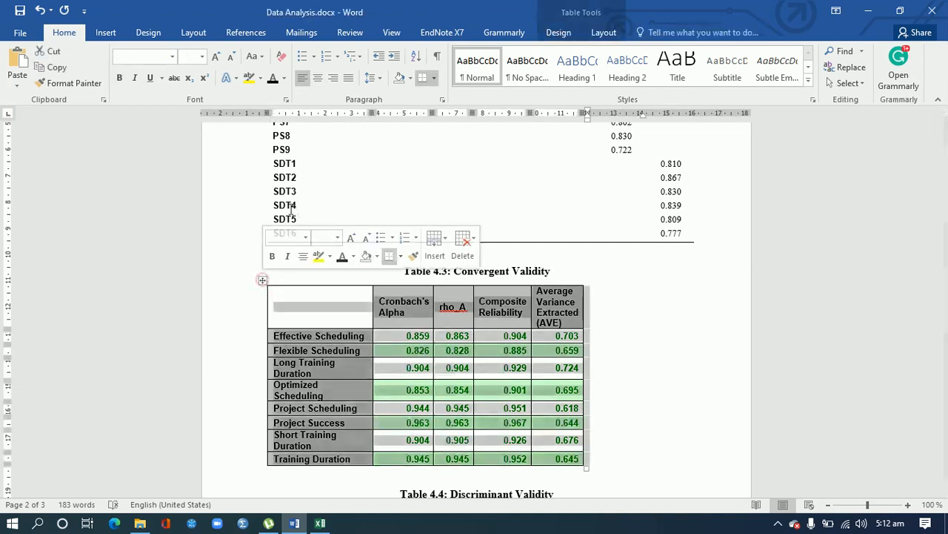
left_click(432, 82)
left_click(558, 32)
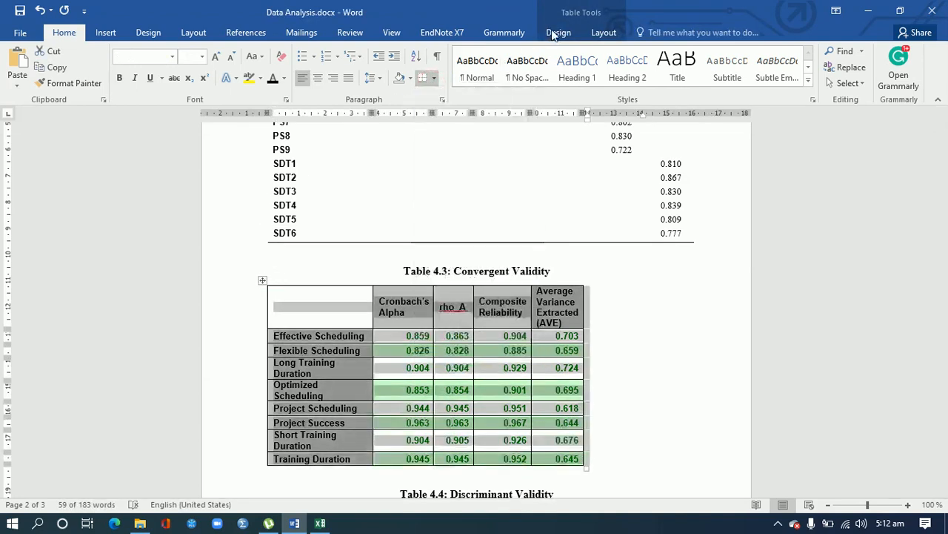
left_click(183, 77)
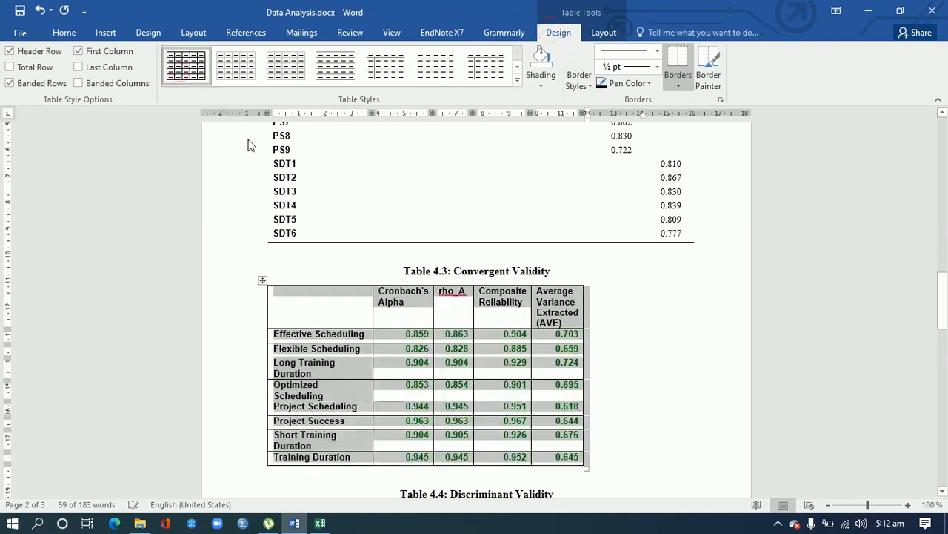
left_click(63, 32)
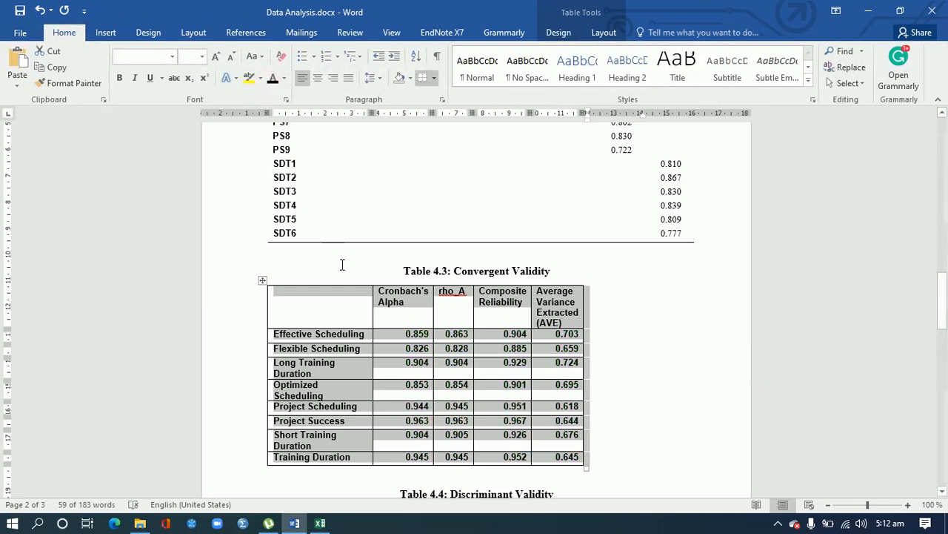
left_click(602, 369)
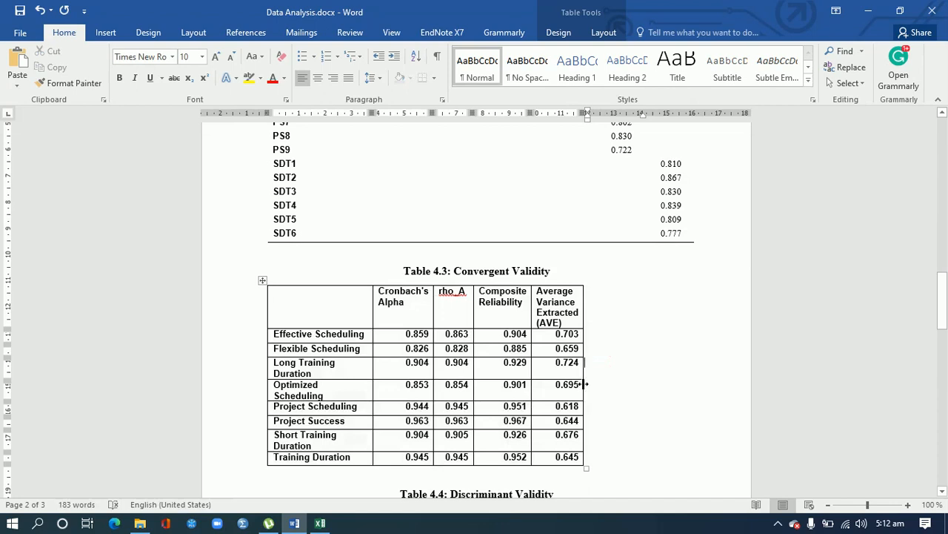
Widen the convergent validity table to the full text width and redistribute its columns so every construct name fits on one line.
left_click_drag(585, 384, 697, 371)
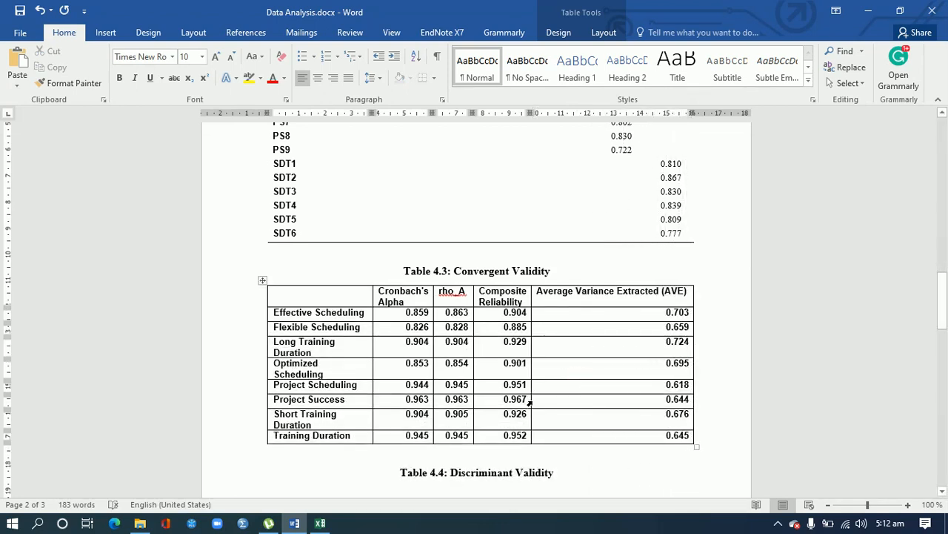
left_click_drag(531, 399, 604, 398)
left_click_drag(474, 406, 510, 404)
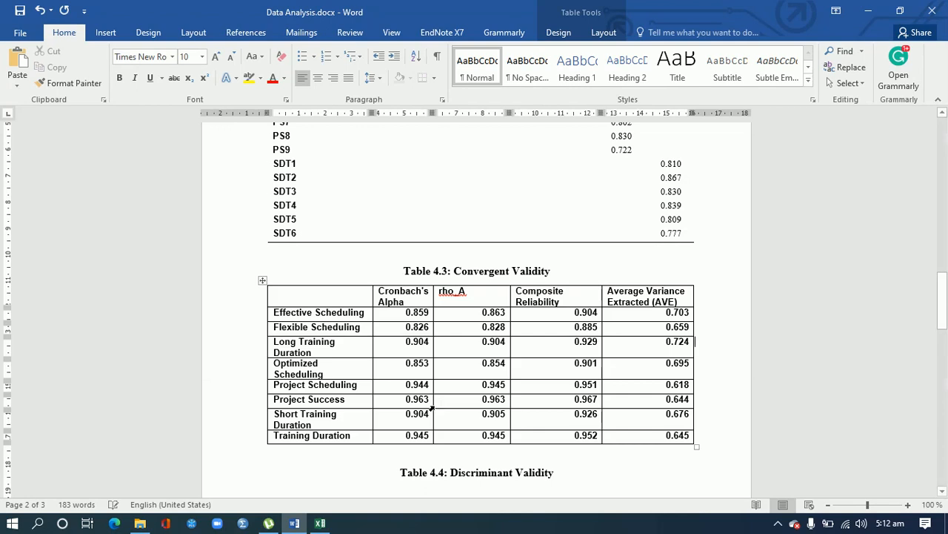
left_click_drag(434, 405, 458, 404)
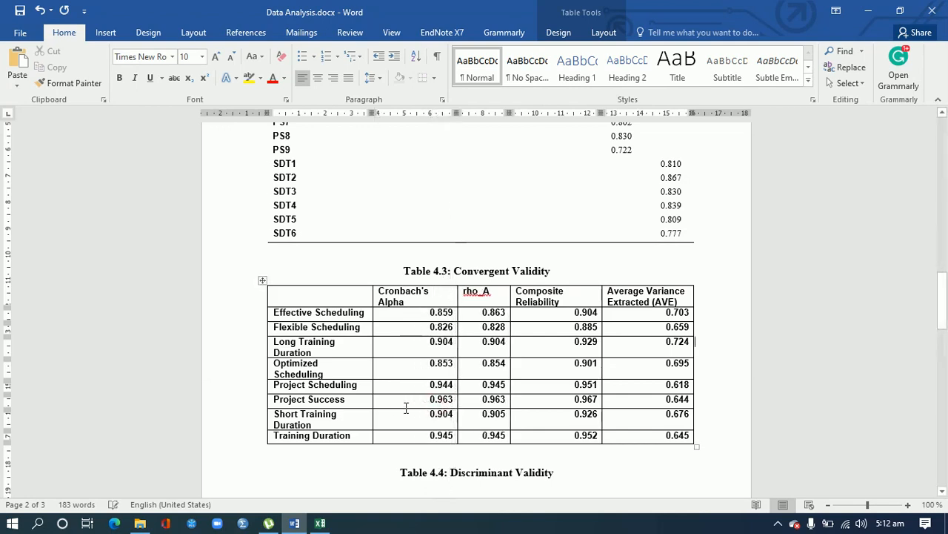
left_click_drag(370, 422, 393, 417)
Center the column headings and all numeric values of the convergent validity table, and remove bold from the values.
left_click_drag(682, 300, 443, 297)
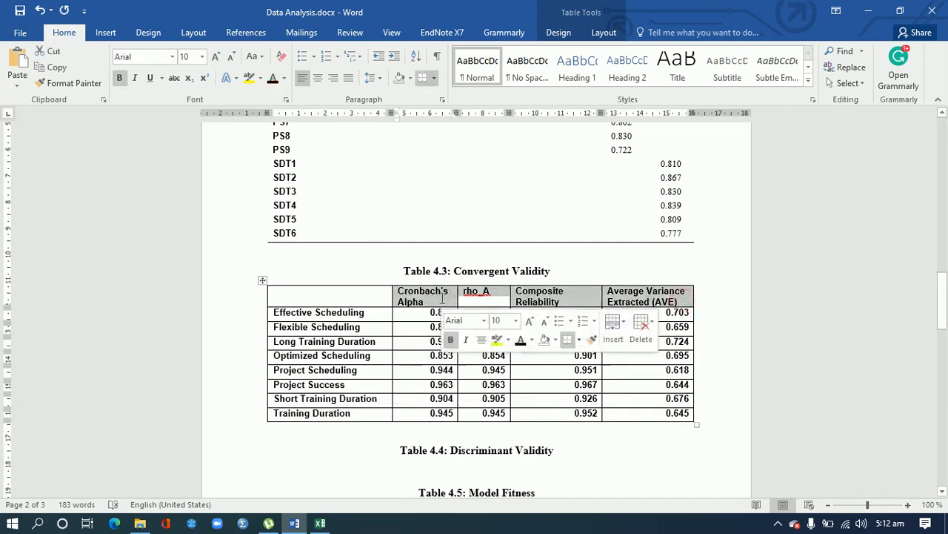
key("ctrl+e")
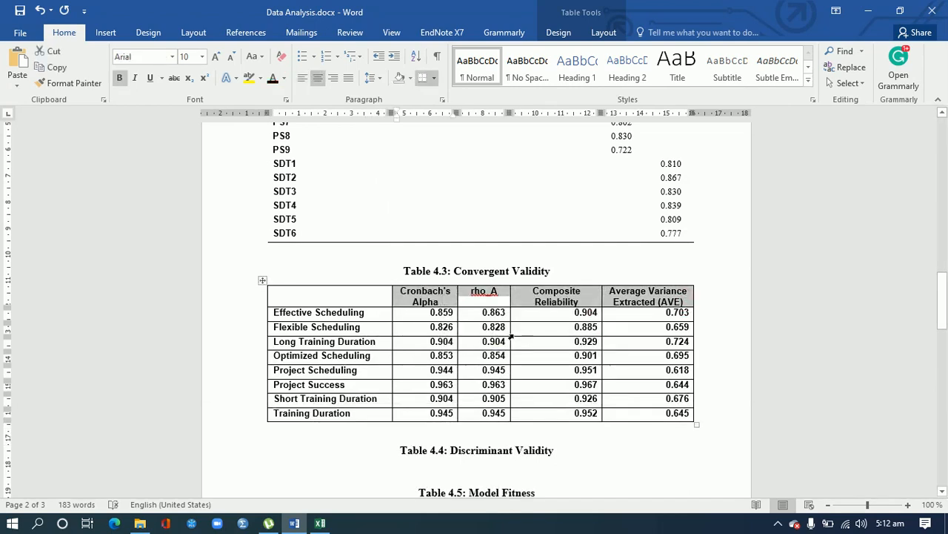
left_click_drag(432, 315, 682, 409)
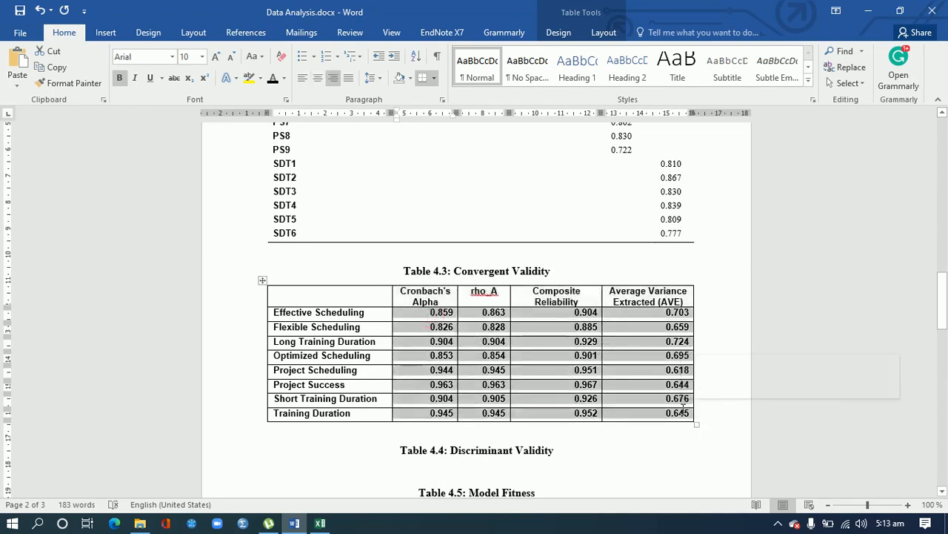
key("ctrl+e")
left_click_drag(666, 419, 433, 320)
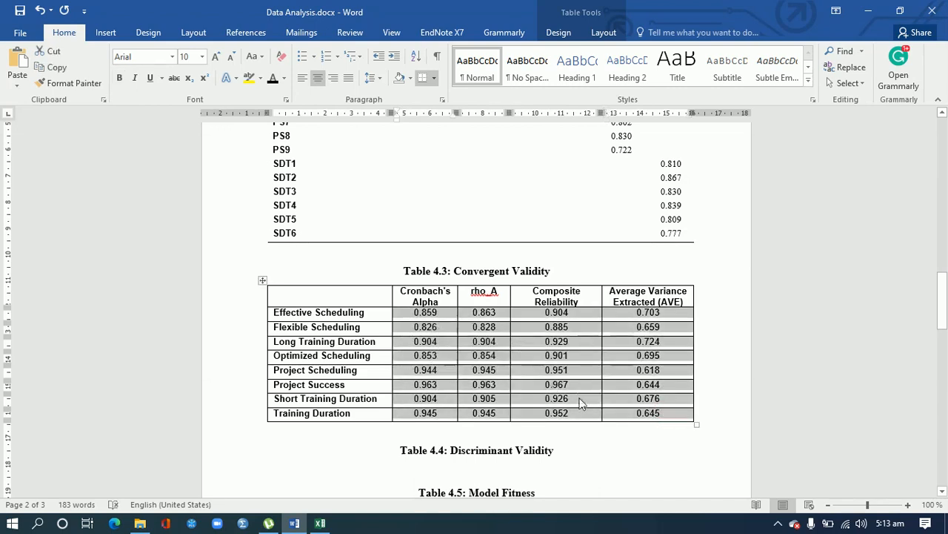
left_click(593, 419)
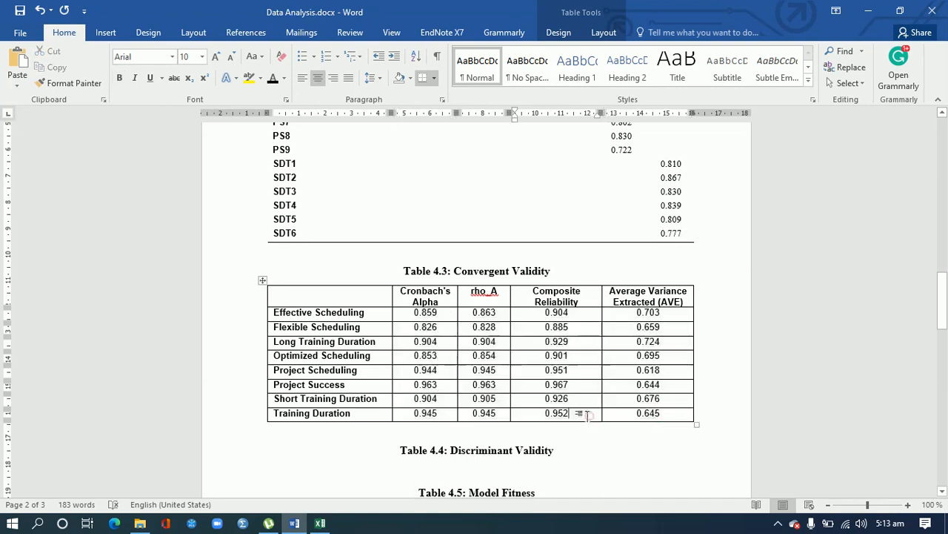
Remove all borders from the convergent validity table.
left_click(262, 280)
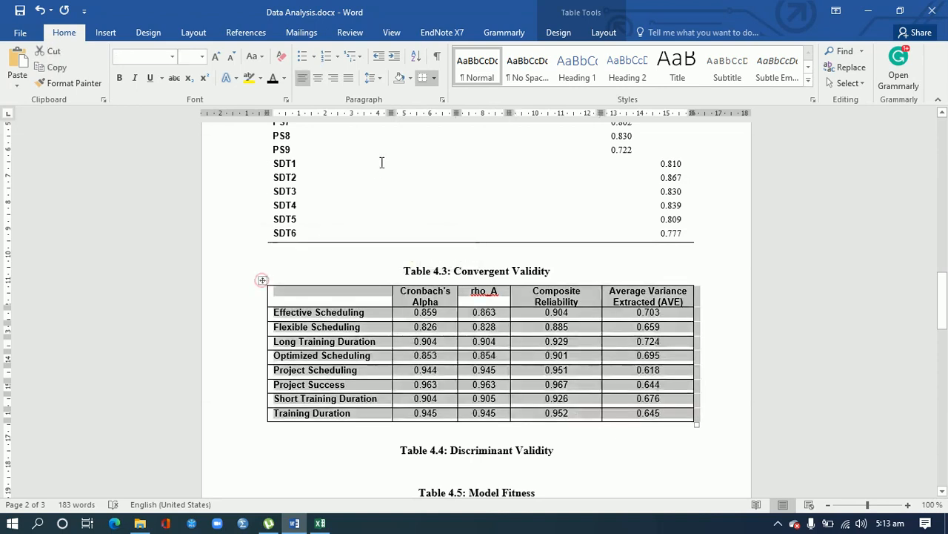
left_click(434, 79)
left_click(453, 163)
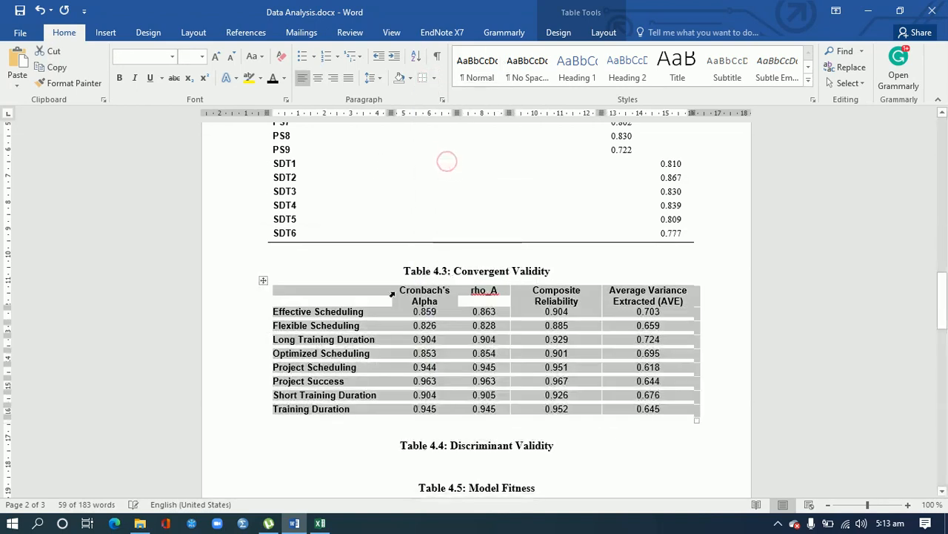
Add top and bottom borders to the header row and a bottom border to the last row of the convergent validity table.
left_click(246, 300)
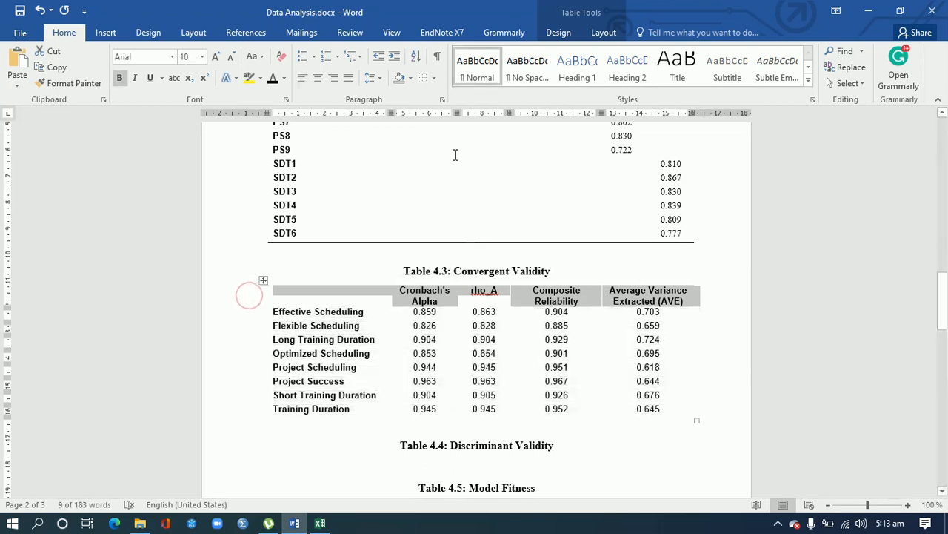
left_click(434, 78)
left_click(452, 95)
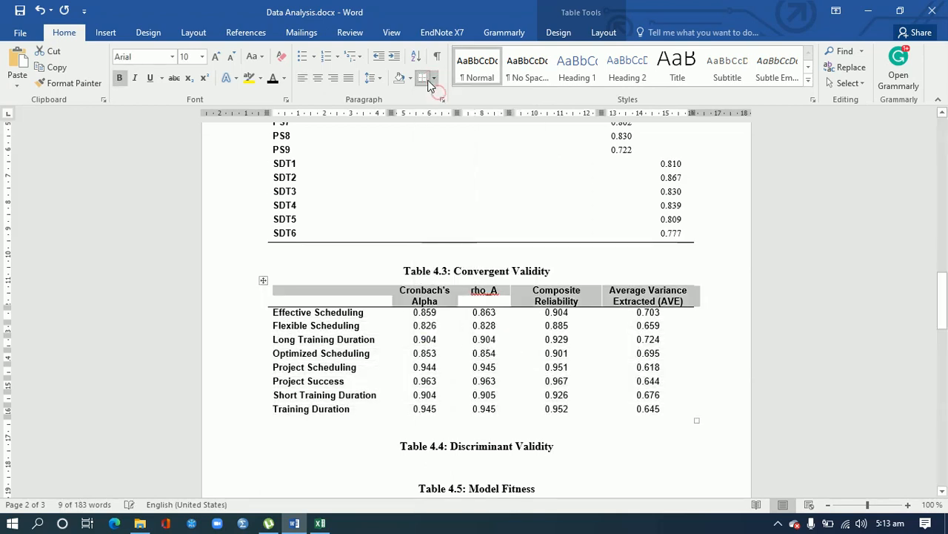
left_click(434, 79)
left_click(454, 112)
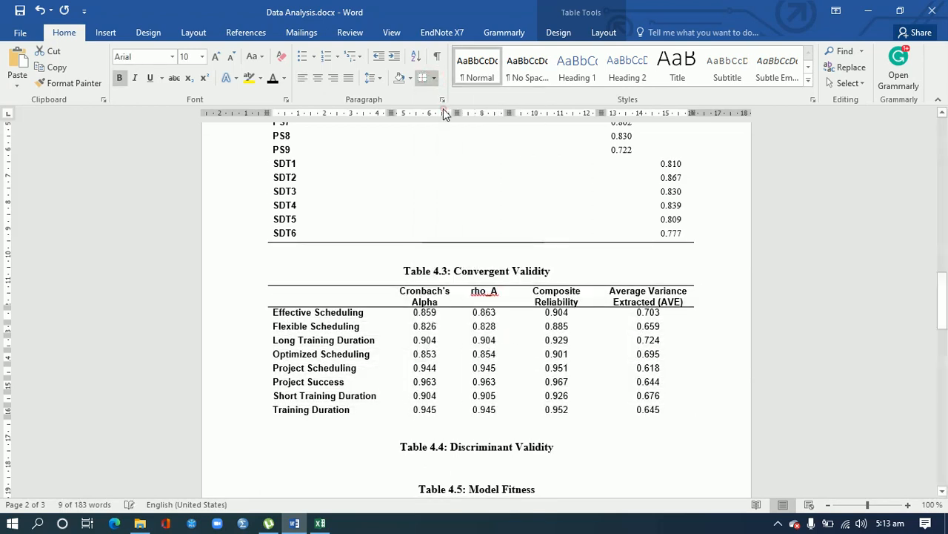
left_click(246, 415)
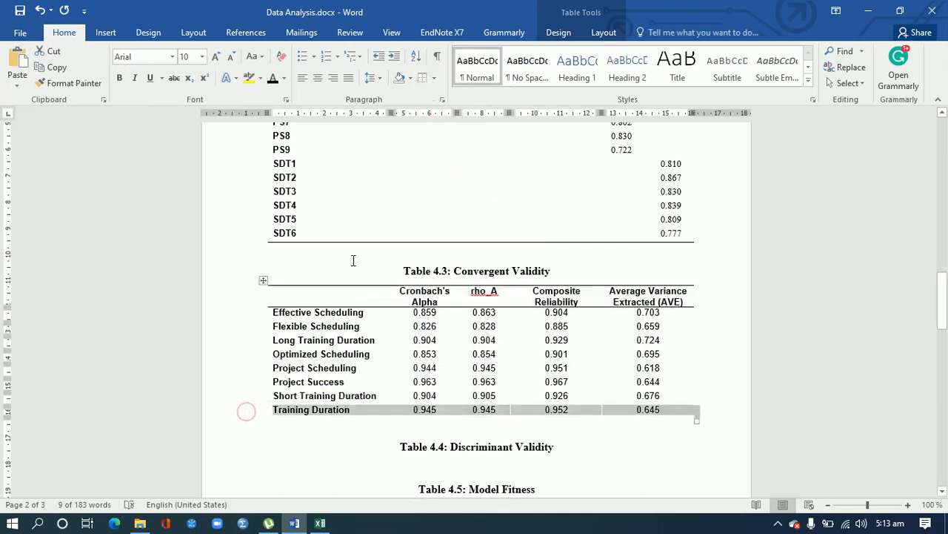
left_click(434, 78)
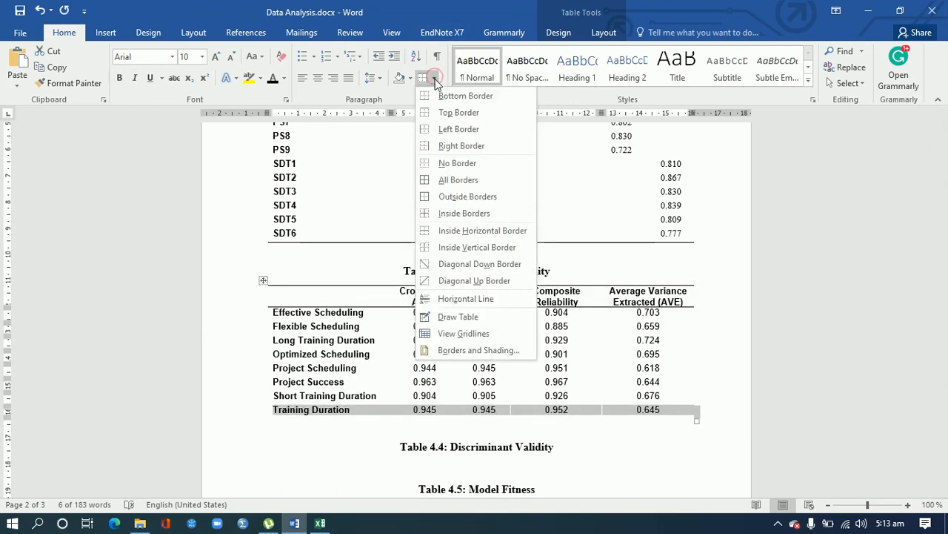
left_click(452, 95)
Set the line spacing of all rows below the header in the convergent validity table to 1.15.
left_click_drag(680, 415, 338, 315)
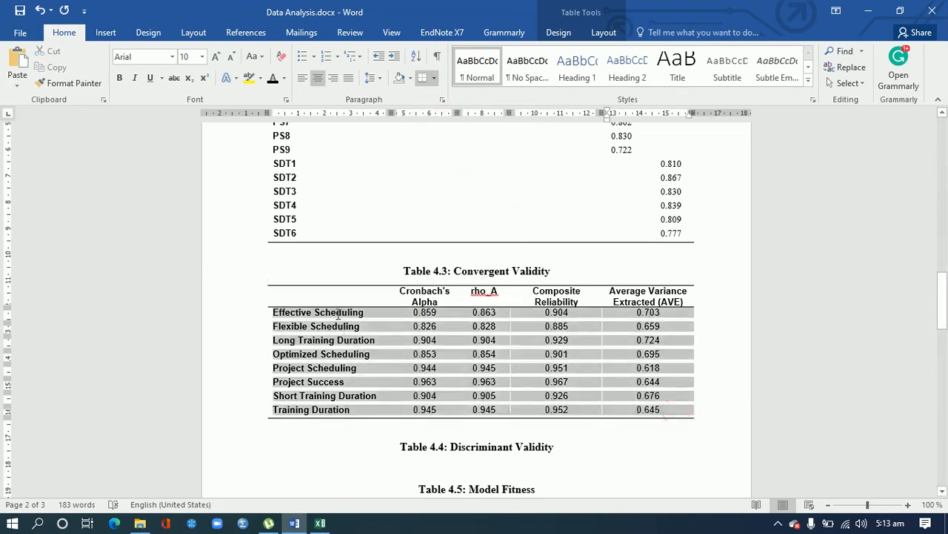
left_click(375, 78)
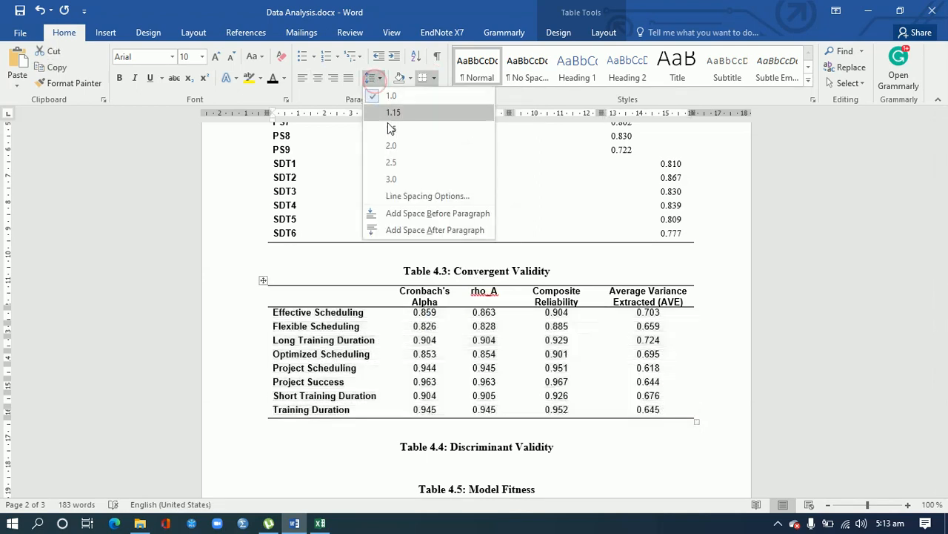
left_click(390, 112)
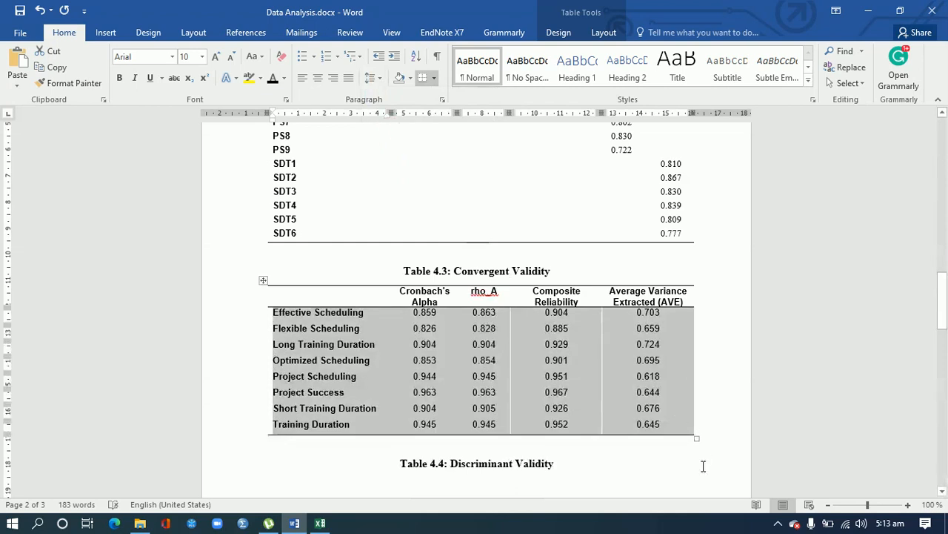
left_click(669, 469)
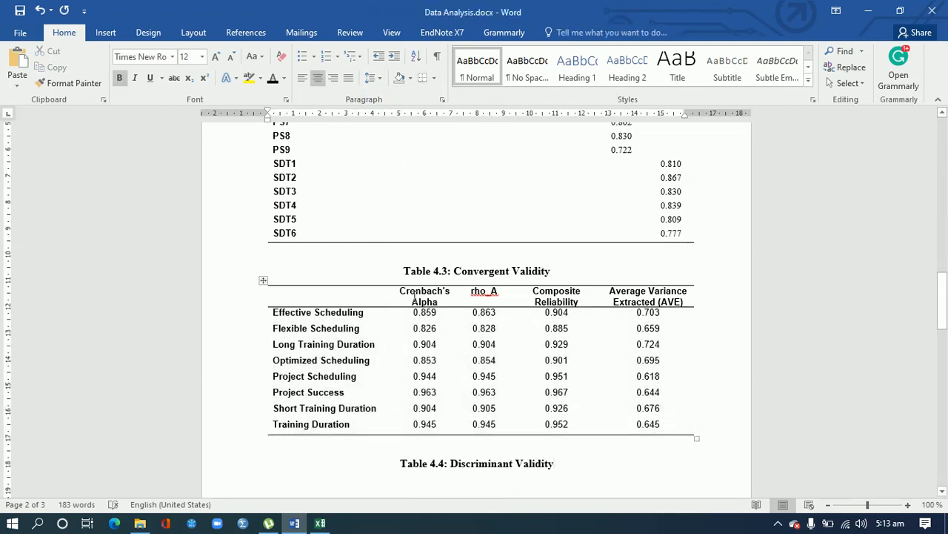
Examine the Cronbach's Alpha, rho_A, Composite Reliability and AVE columns of Table 4.3 and the constructs they cover.
left_click_drag(400, 293, 423, 417)
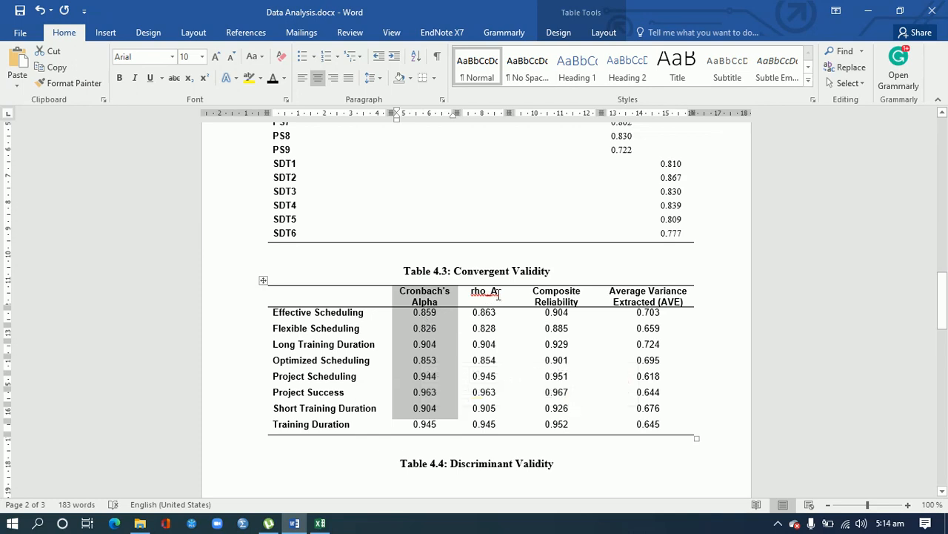
left_click_drag(475, 313, 490, 432)
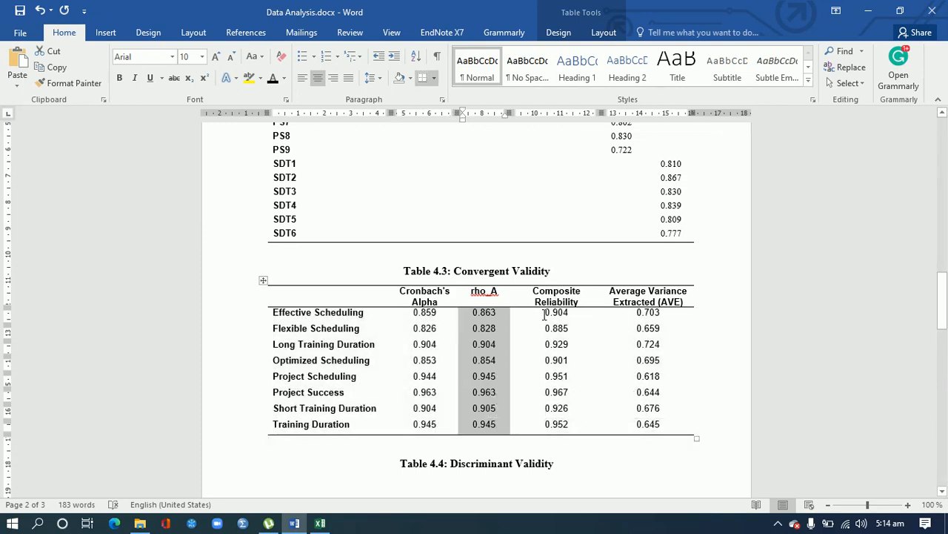
left_click_drag(544, 314, 560, 421)
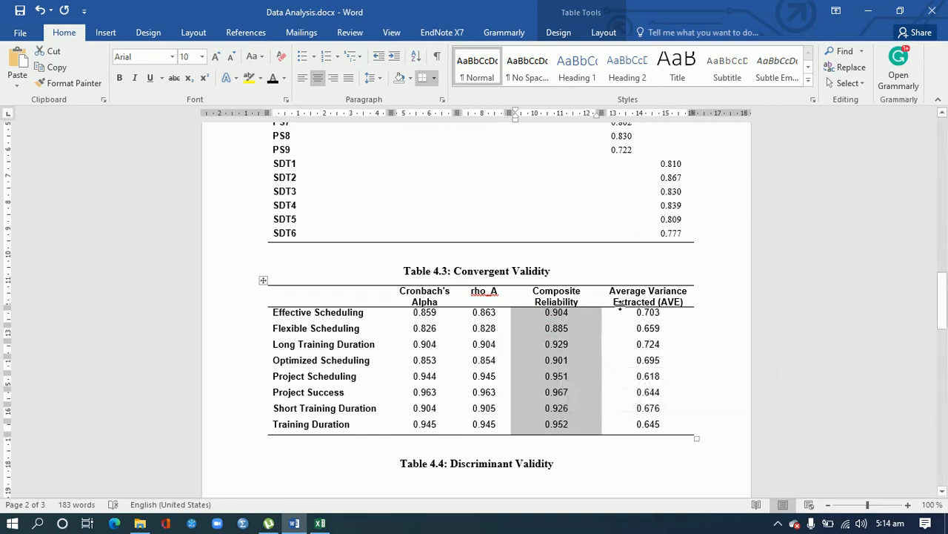
left_click_drag(612, 295, 680, 300)
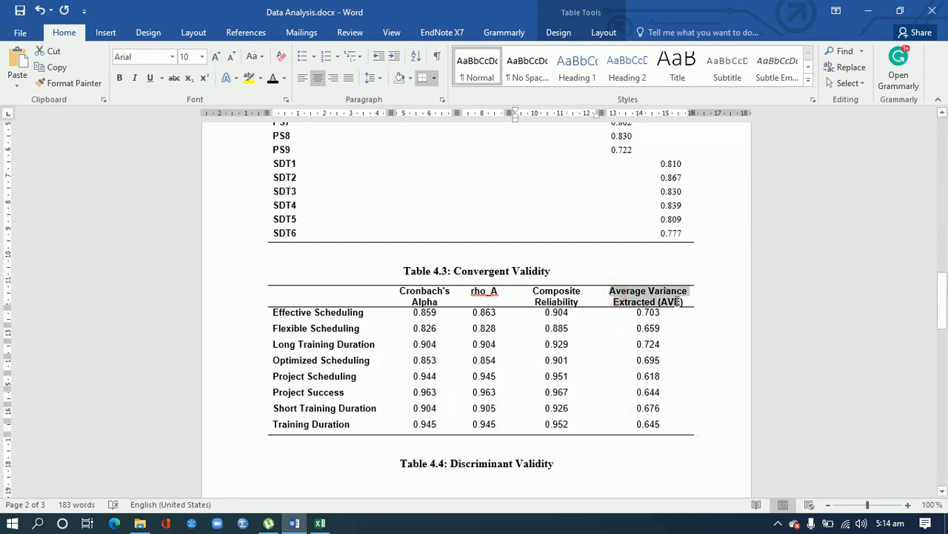
left_click_drag(638, 313, 651, 424)
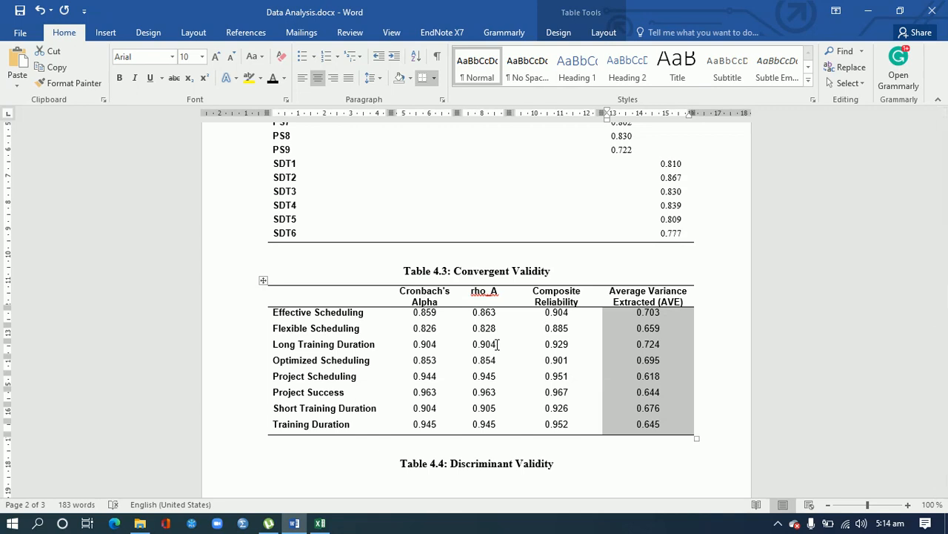
left_click_drag(358, 426, 314, 320)
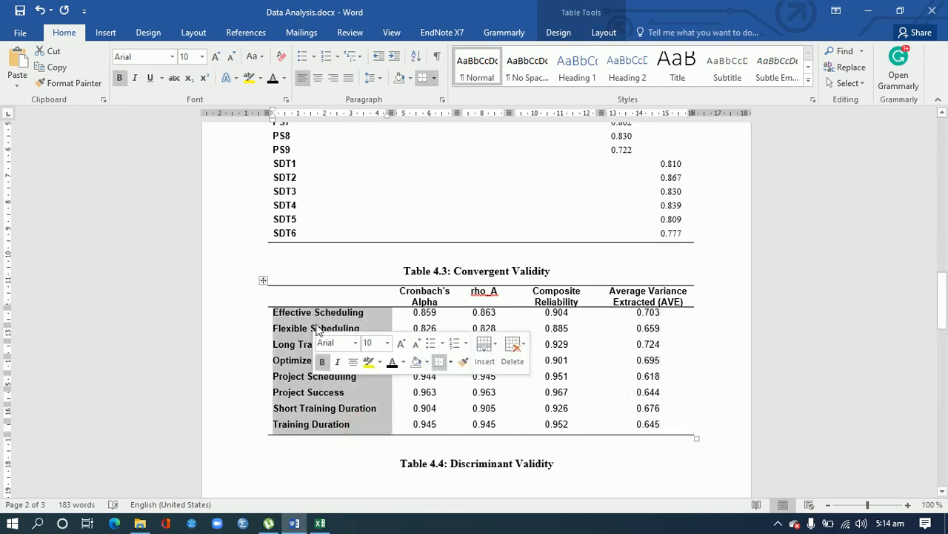
Left-align the empty line below the Table 4.4: Discriminant Validity caption.
left_click_drag(944, 305, 943, 335)
left_click(518, 299)
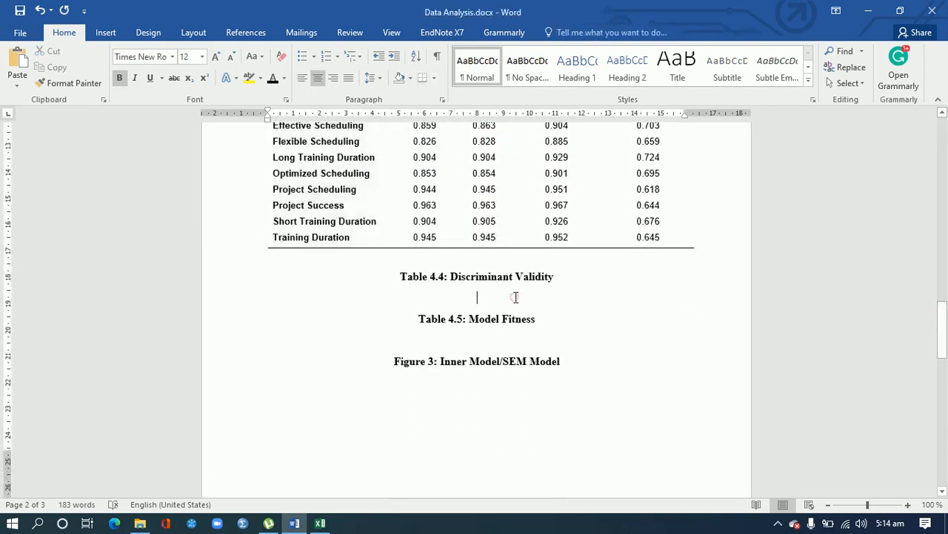
key("ctrl+l")
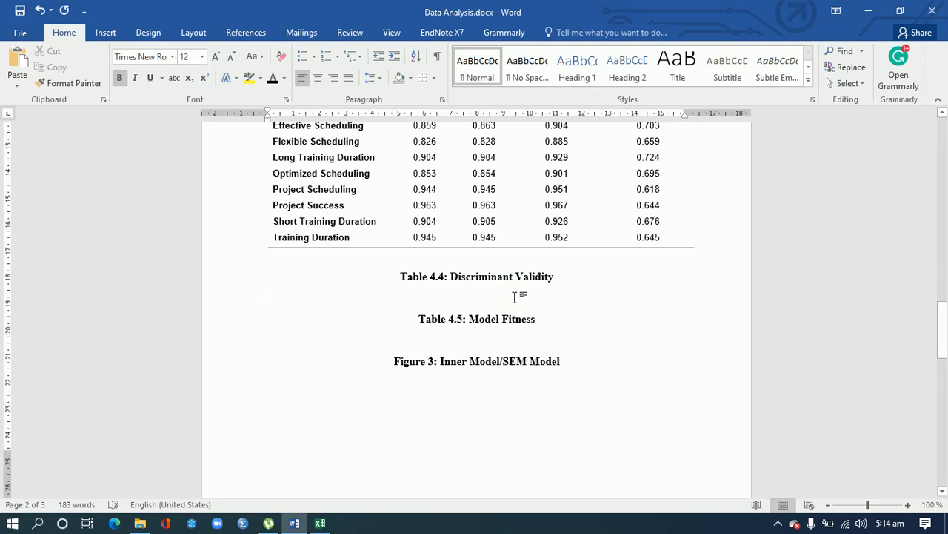
Review the Table 4.3 caption together with the construct names listed in its first column.
left_click_drag(939, 330, 939, 309)
left_click_drag(553, 219, 480, 217)
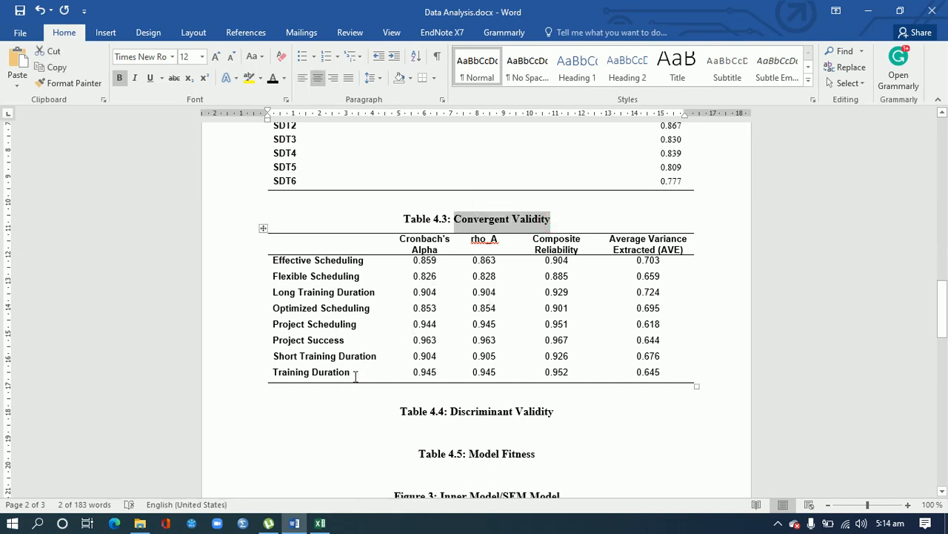
left_click_drag(355, 377, 303, 265)
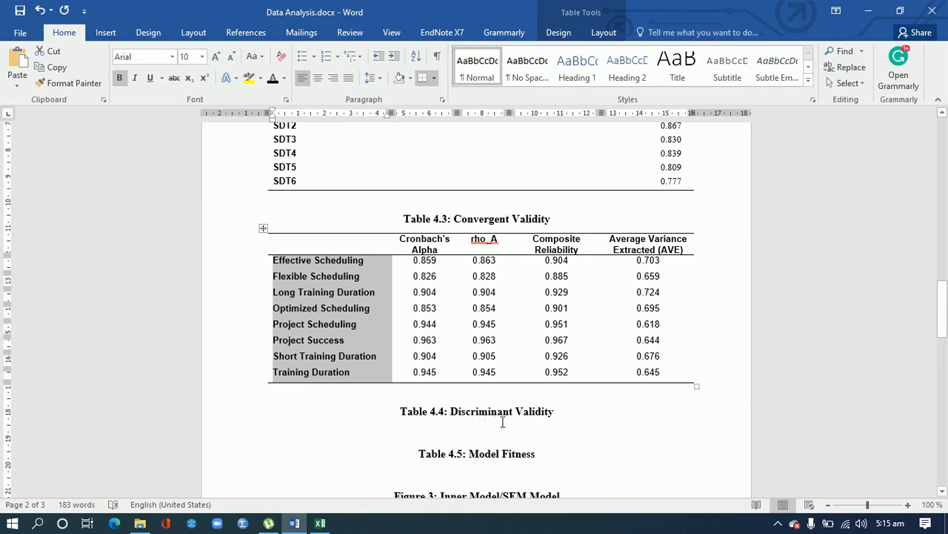
Copy the whole Fornell-Larcker Criterion table from the Excel Measurement Model workbook and paste it into the Word document below the Table 4.4: Discriminant Validity caption.
left_click(479, 427)
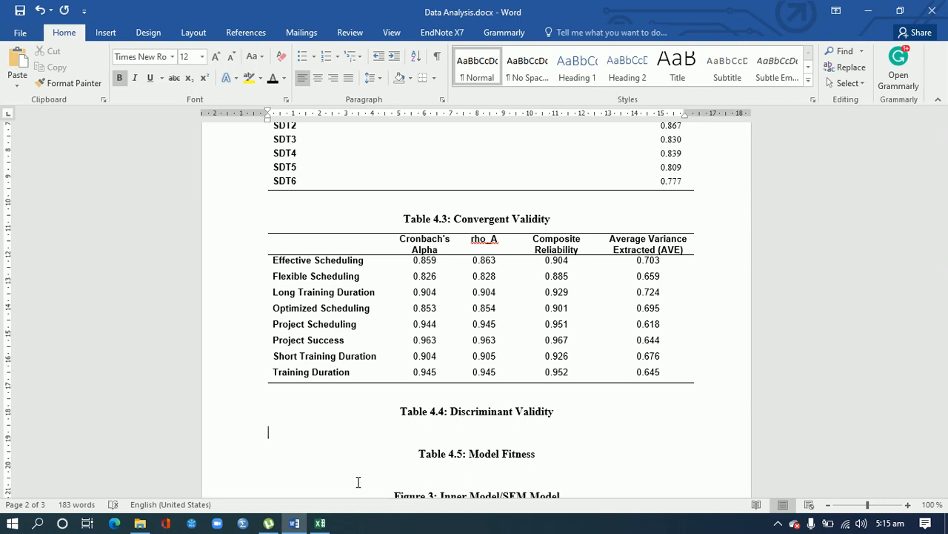
left_click(320, 523)
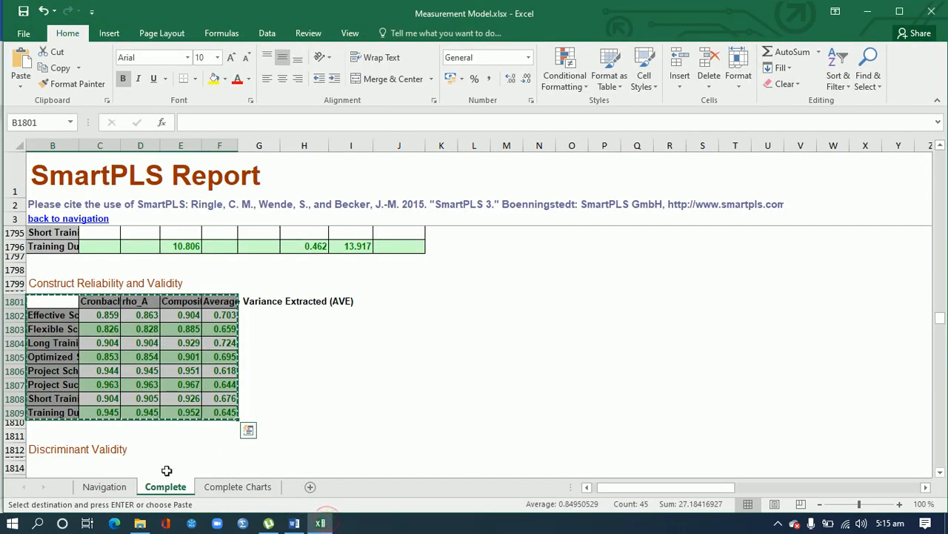
left_click(940, 472)
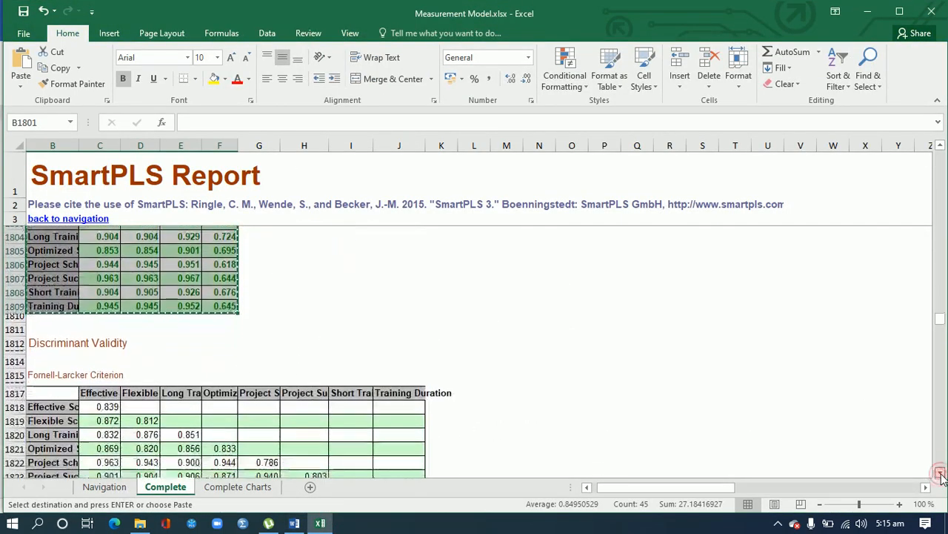
left_click(940, 473)
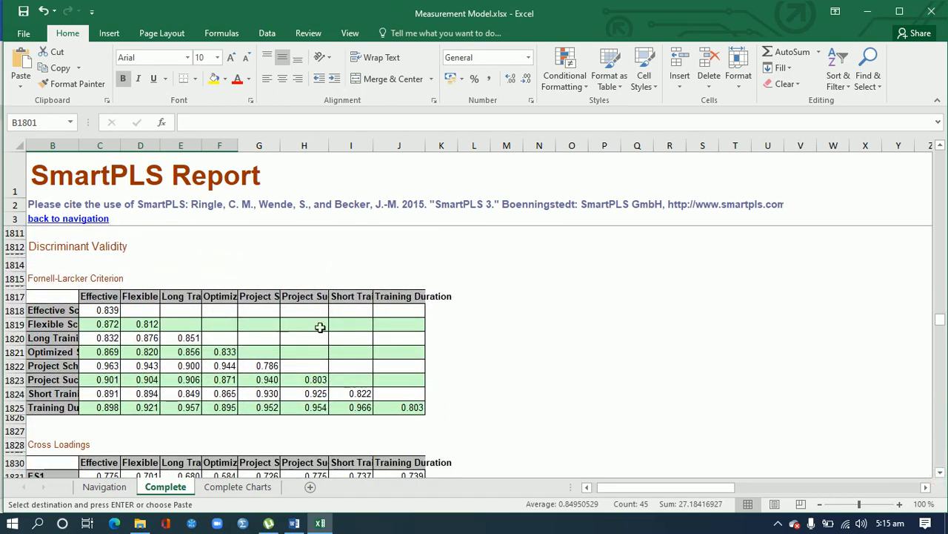
left_click_drag(50, 296, 411, 402)
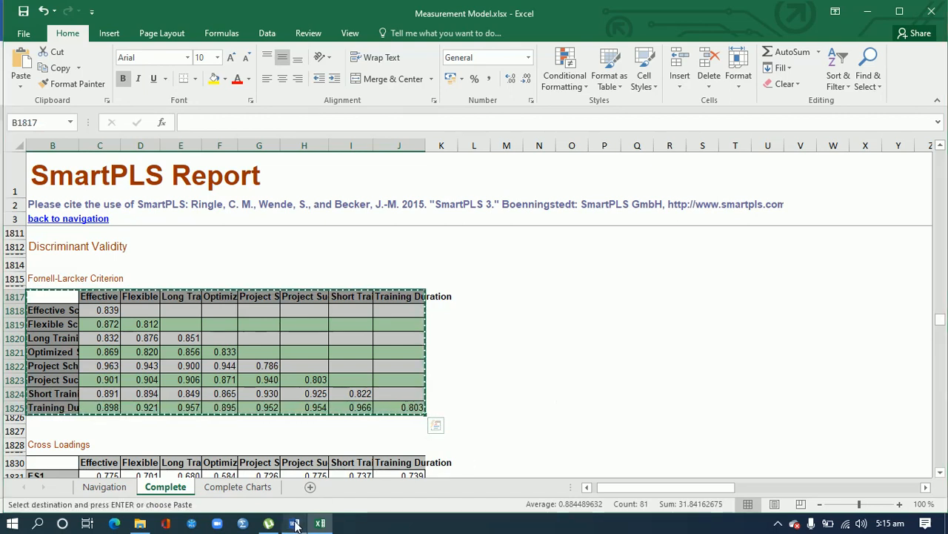
key("alt+Tab")
key("ctrl+v")
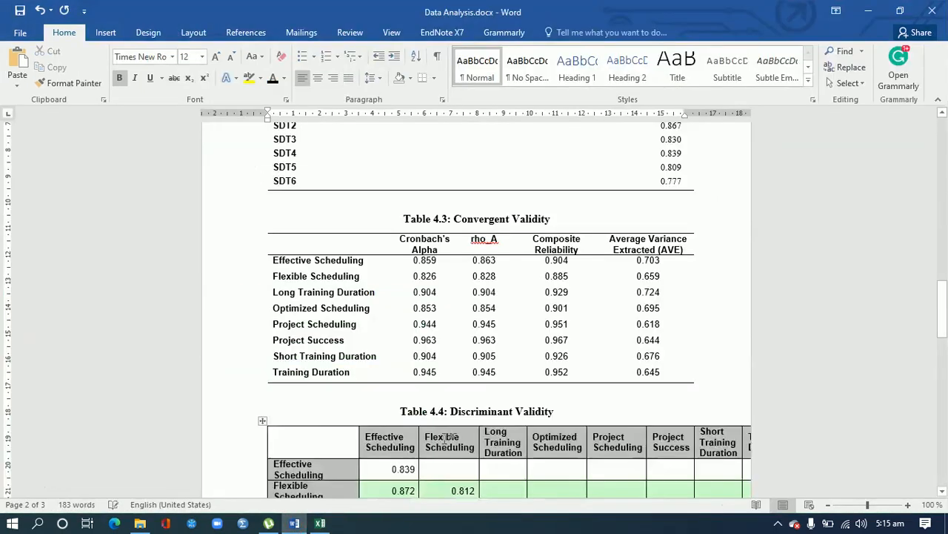
Apply the plain black grid table style to the whole Table 4.4 discriminant validity table to strip its grey and green shading.
left_click(942, 115)
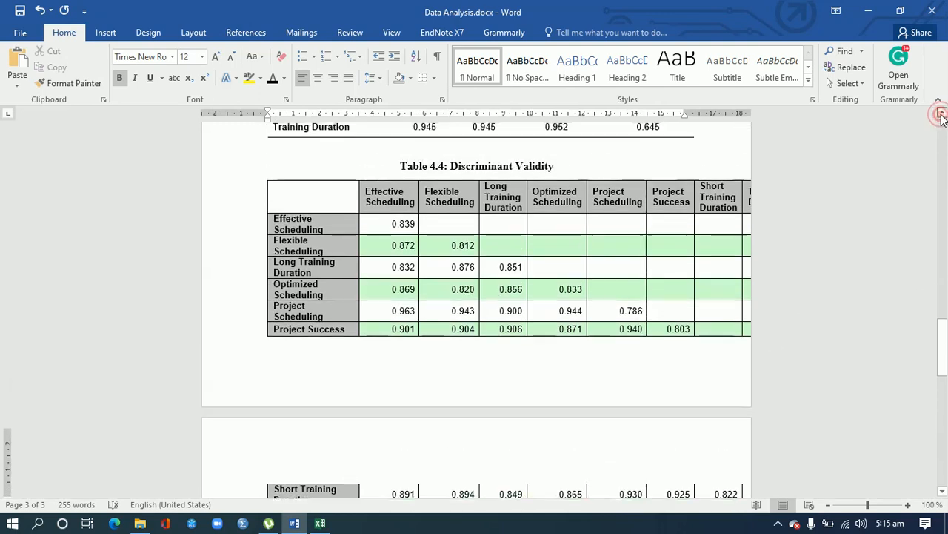
left_click(942, 115)
left_click(942, 115)
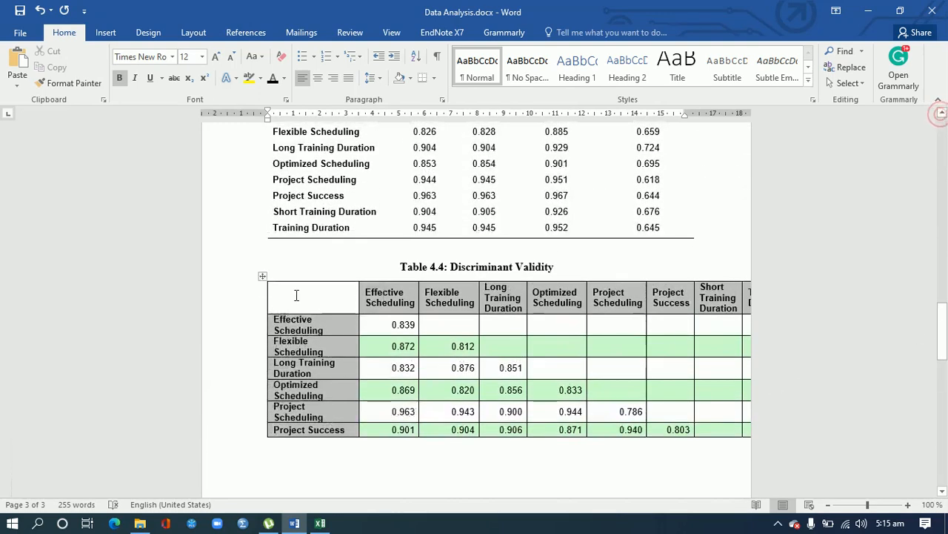
left_click(262, 277)
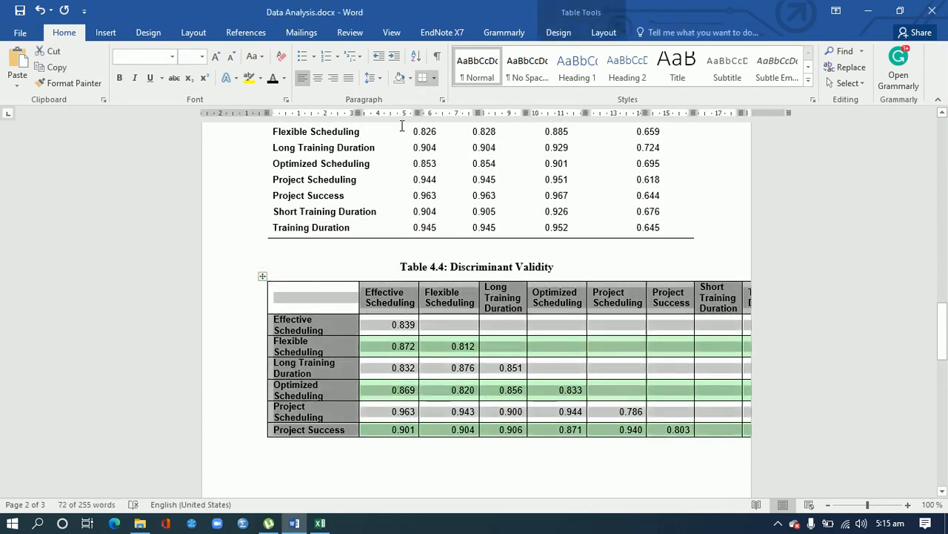
left_click(557, 32)
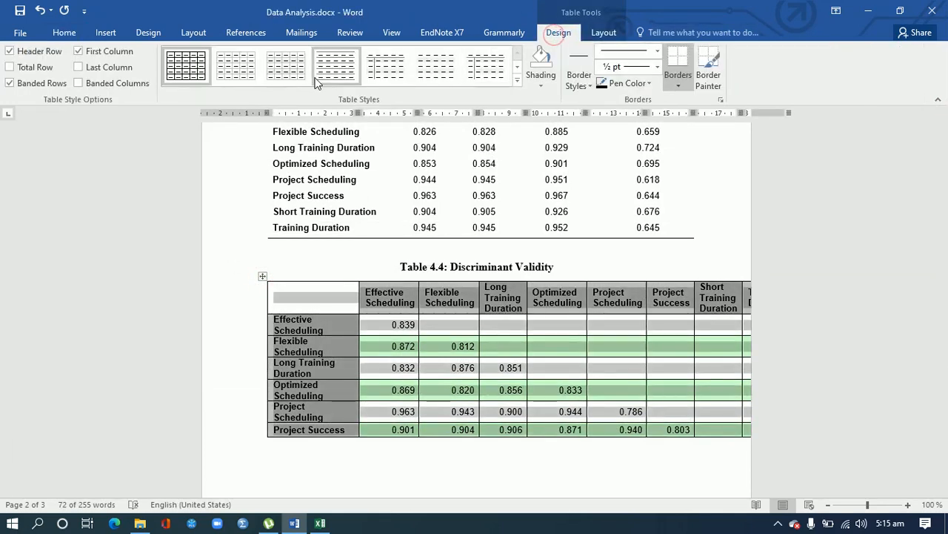
left_click(185, 67)
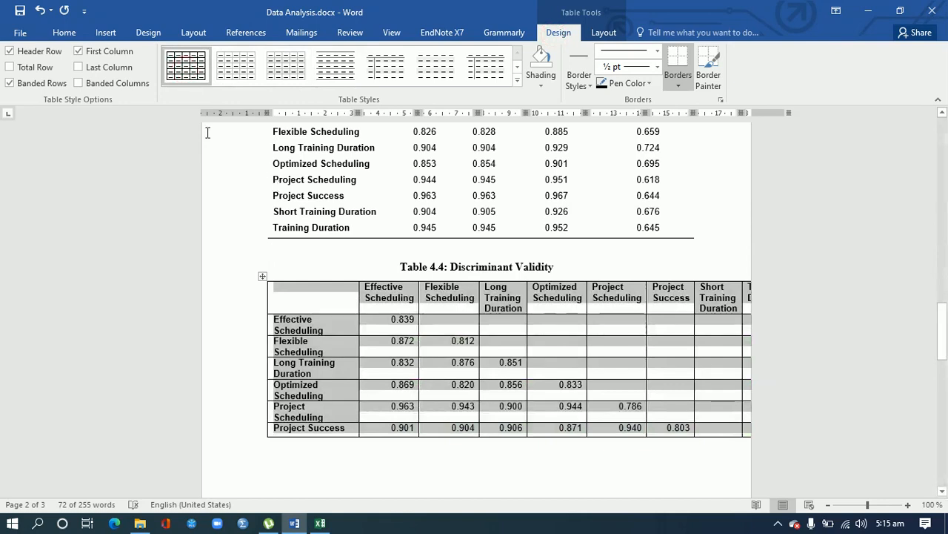
left_click(72, 35)
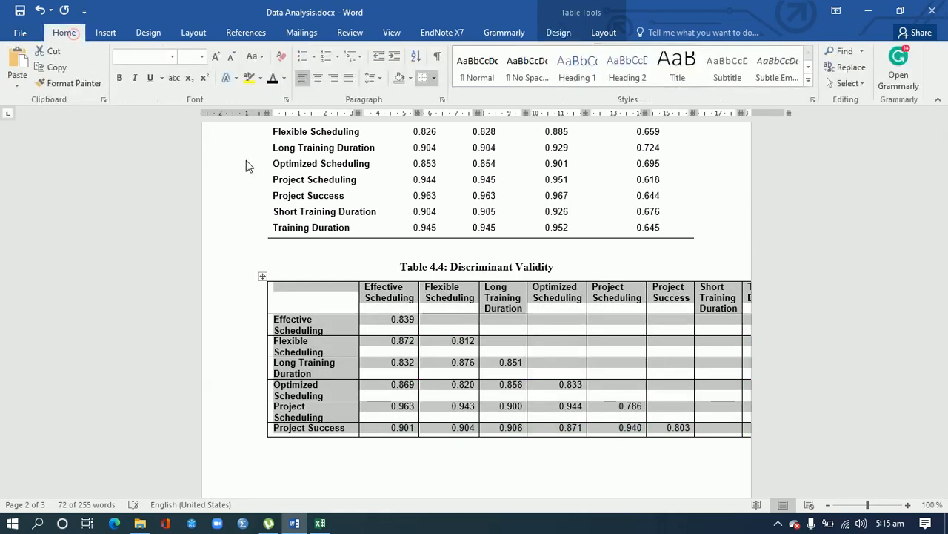
left_click(364, 348)
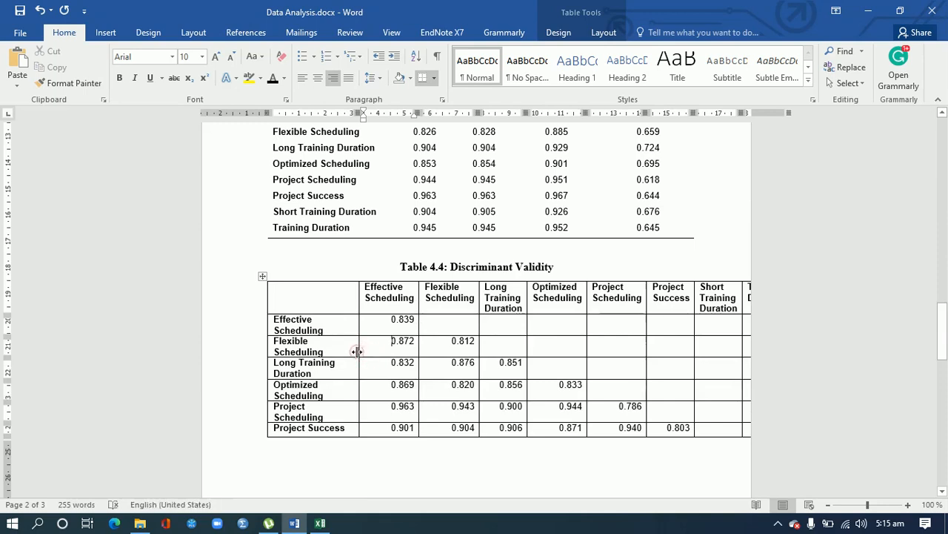
Abbreviate the Table 4.4 row labels Effective Scheduling, Flexible Scheduling, Long Training Duration and Optimized Scheduling to ES, FS, LTD and OS.
left_click_drag(943, 324, 944, 326)
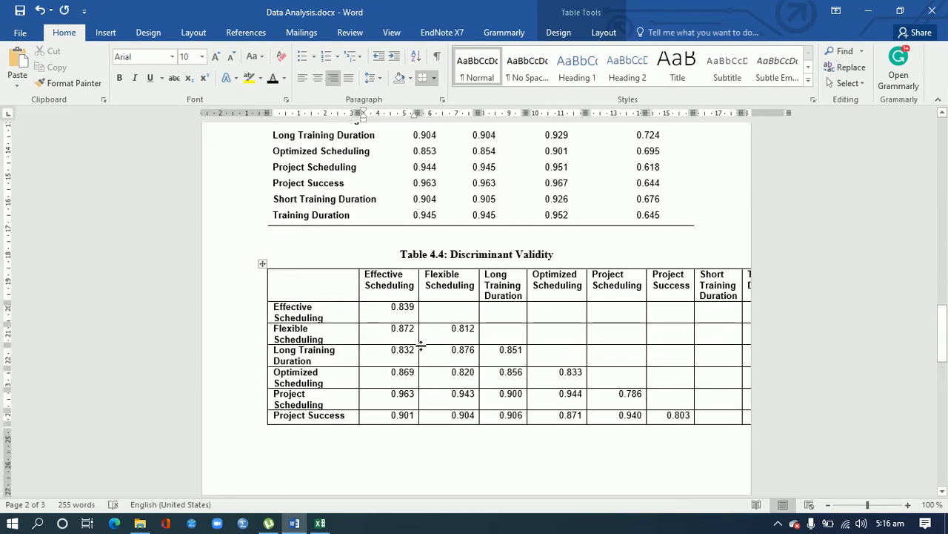
left_click_drag(326, 318, 274, 307)
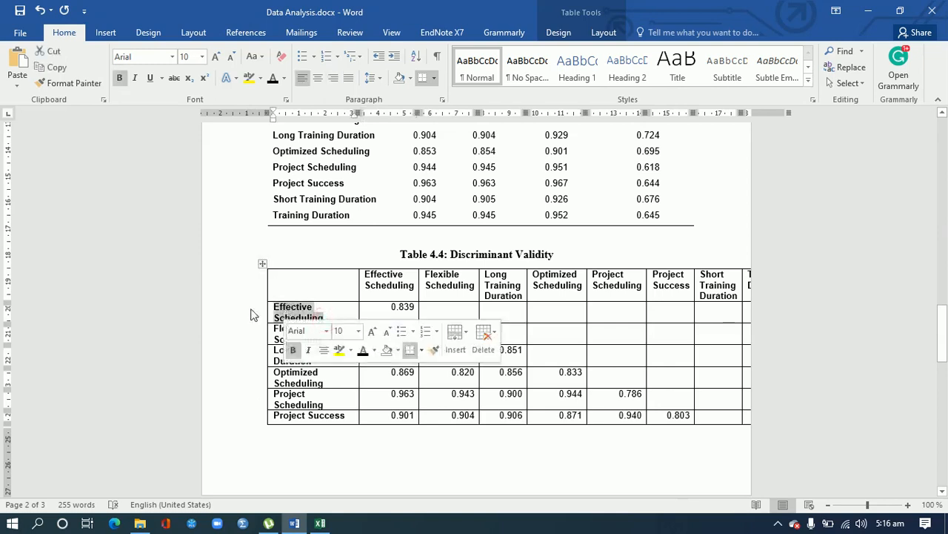
key("BackSpace")
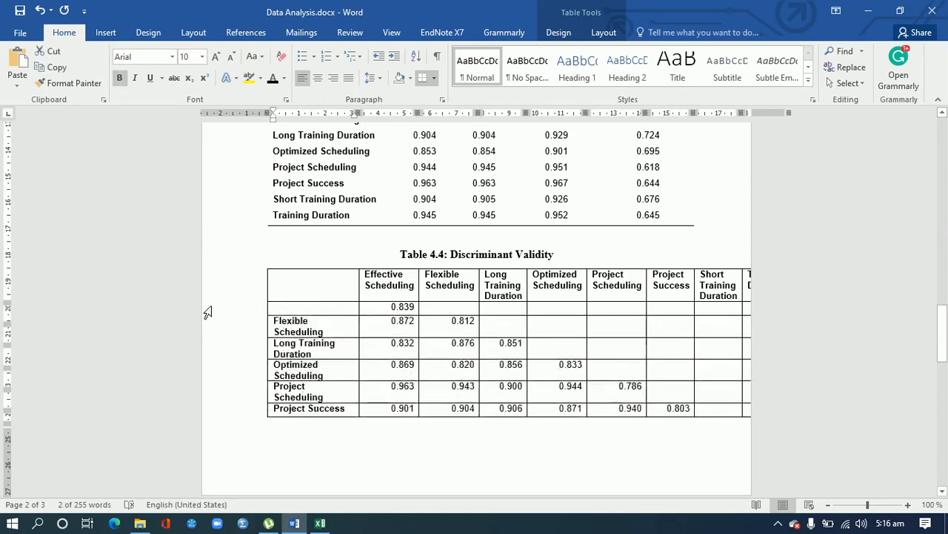
type("ES")
left_click_drag(329, 334, 276, 321)
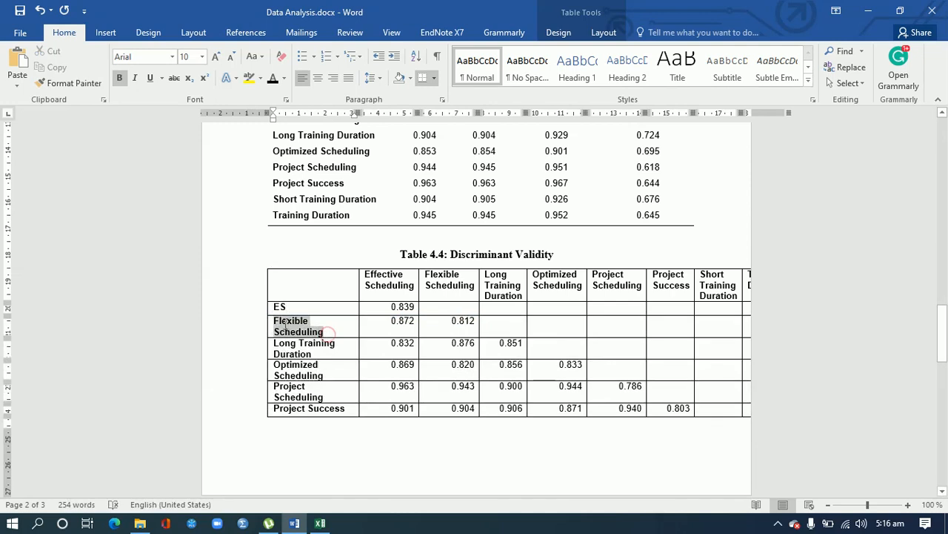
type("FS")
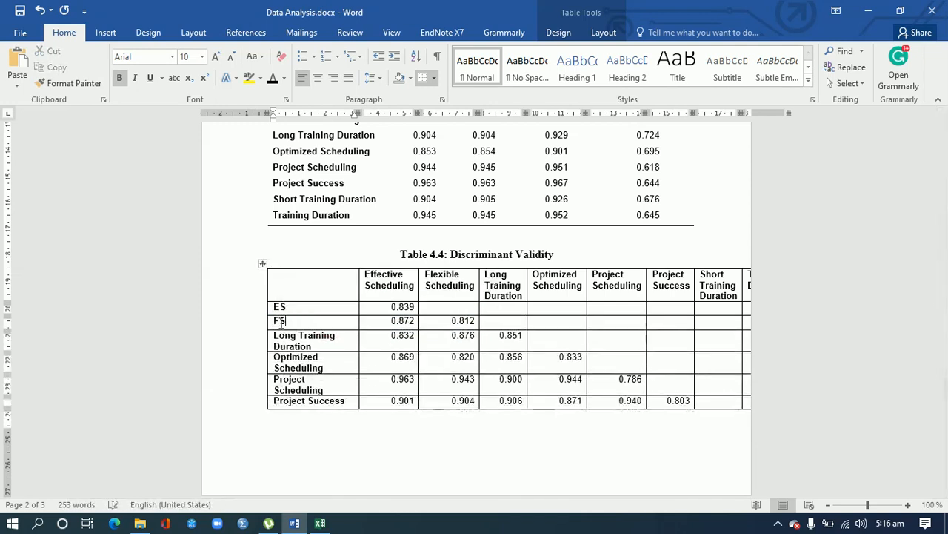
left_click_drag(320, 346, 286, 339)
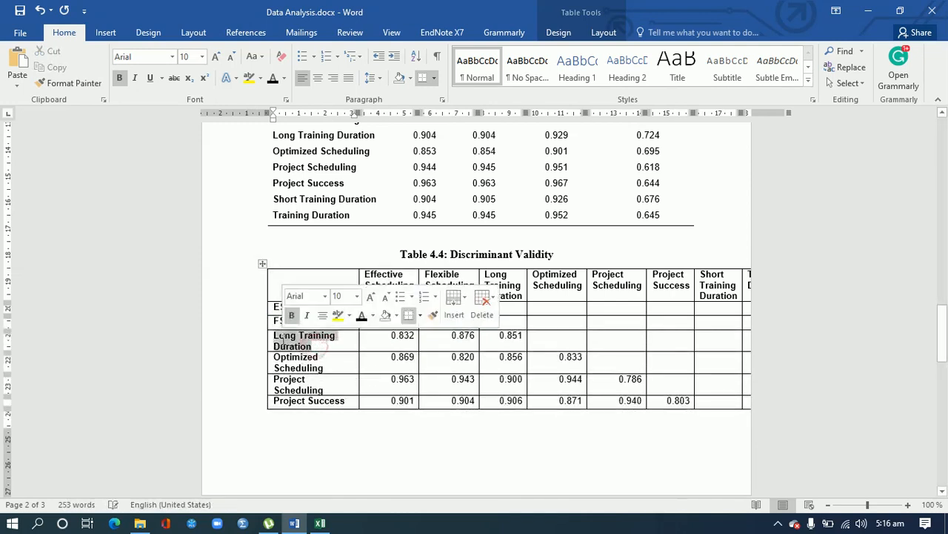
type("LTD")
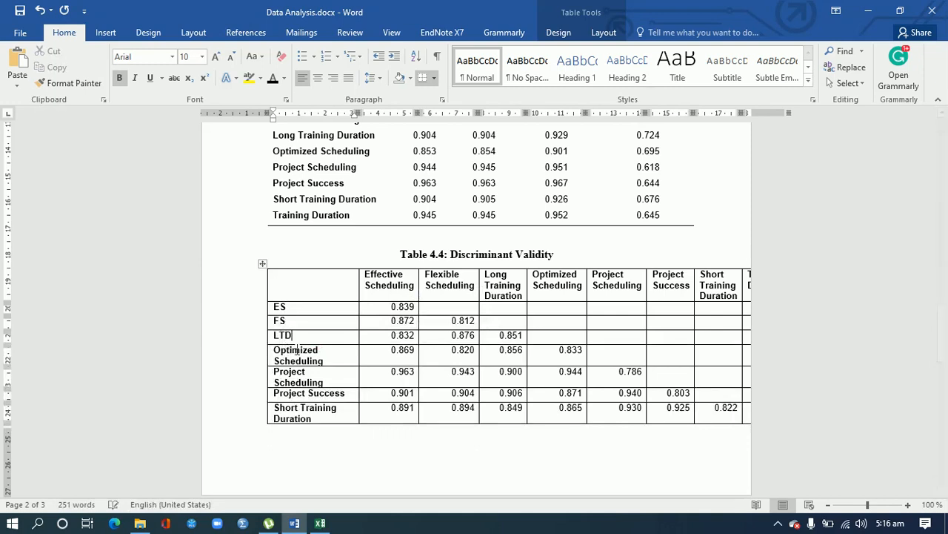
left_click_drag(329, 360, 276, 352)
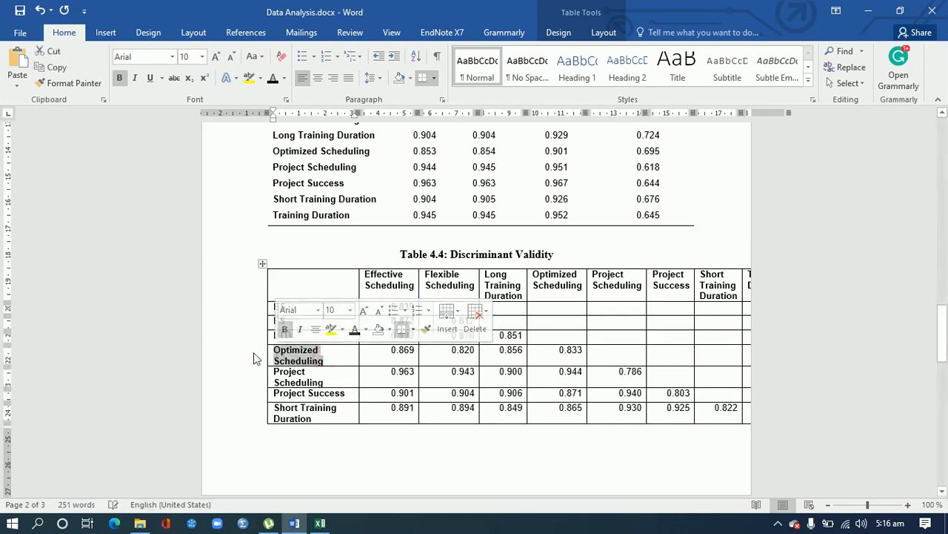
type("OS")
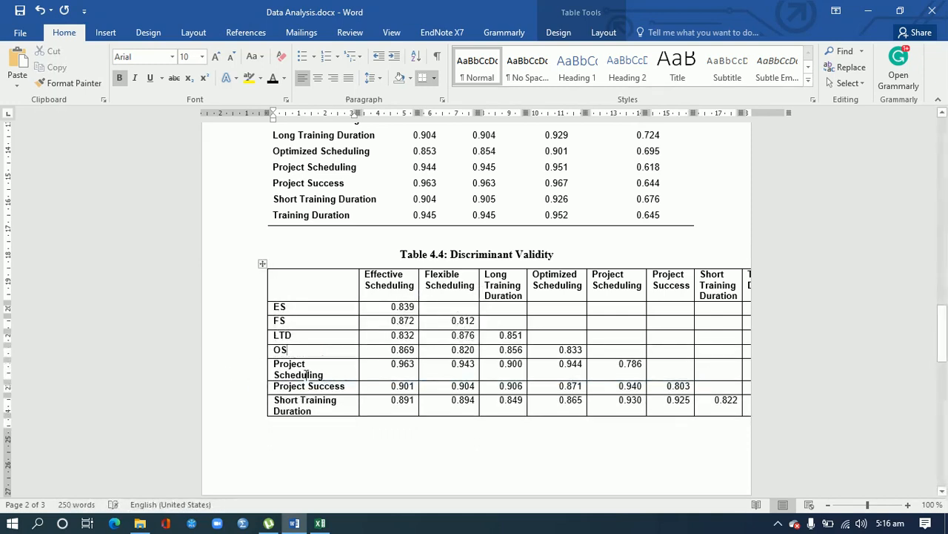
Abbreviate the Table 4.4 row labels Project Scheduling, Project Success, Short Training Duration and Training Duration to PS, PSC, STD and TD.
left_click_drag(333, 374, 276, 362)
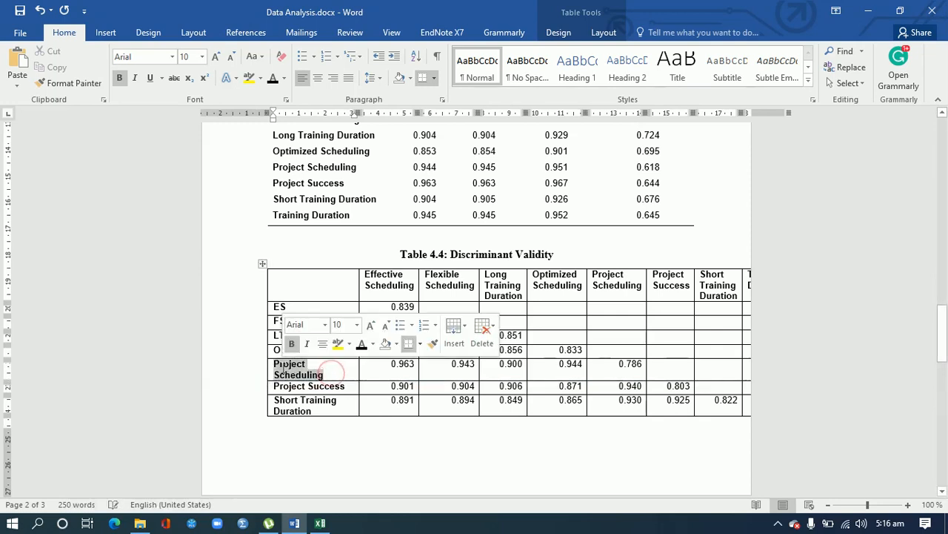
type("PS")
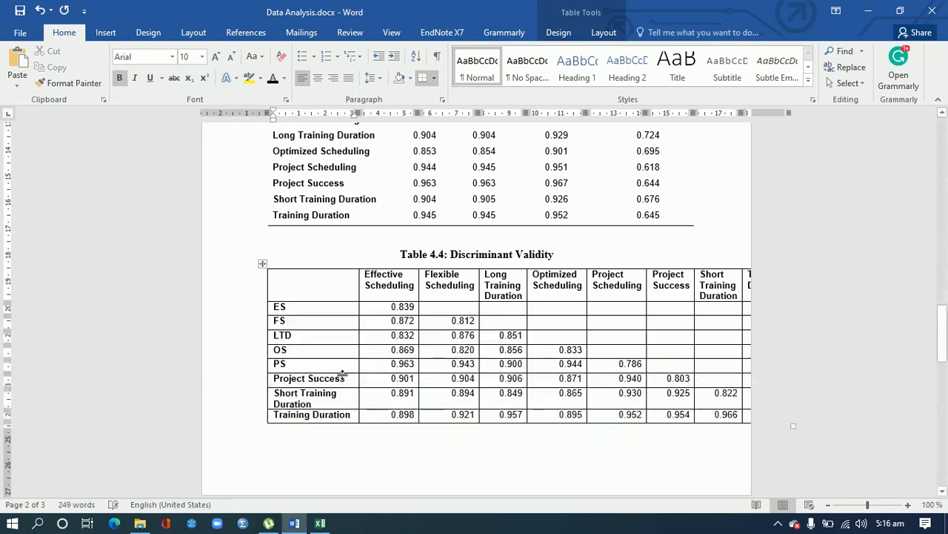
left_click_drag(355, 379, 271, 378)
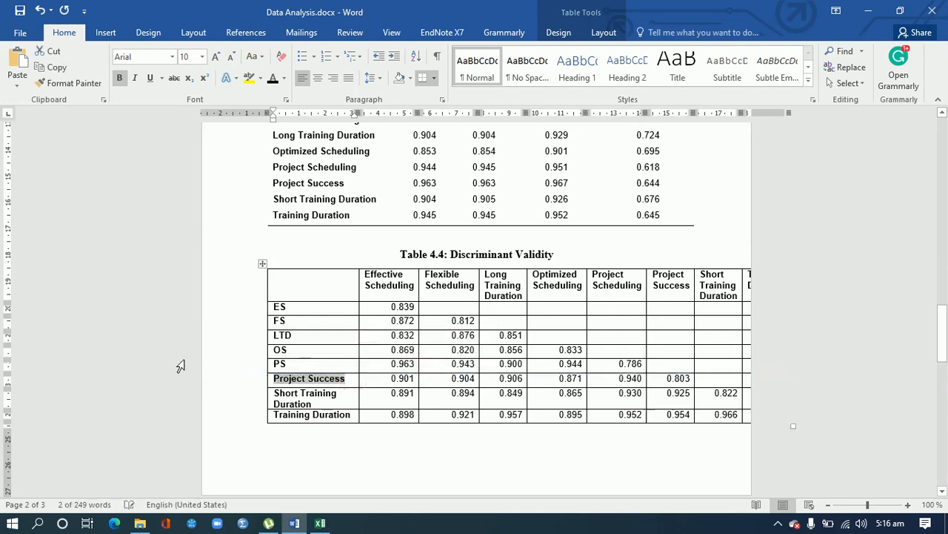
type("PSC")
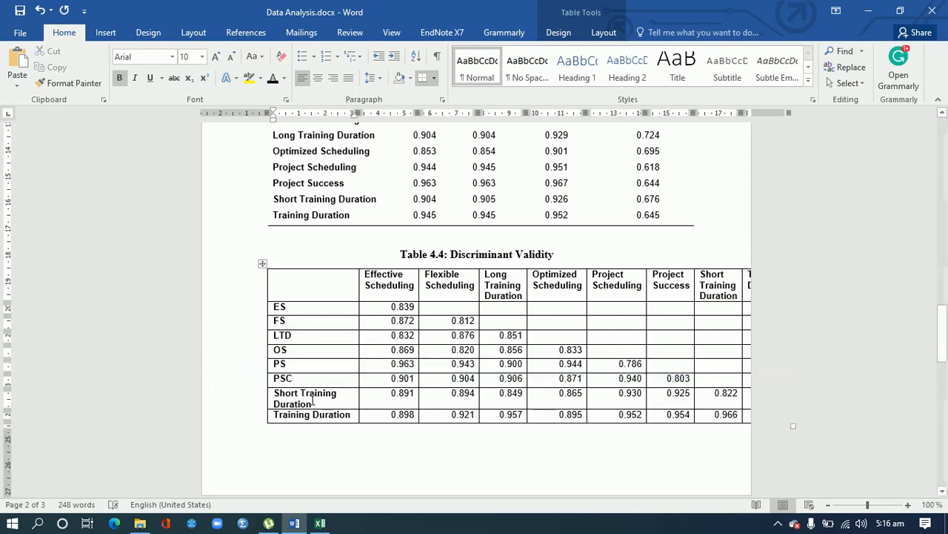
left_click_drag(312, 400, 170, 392)
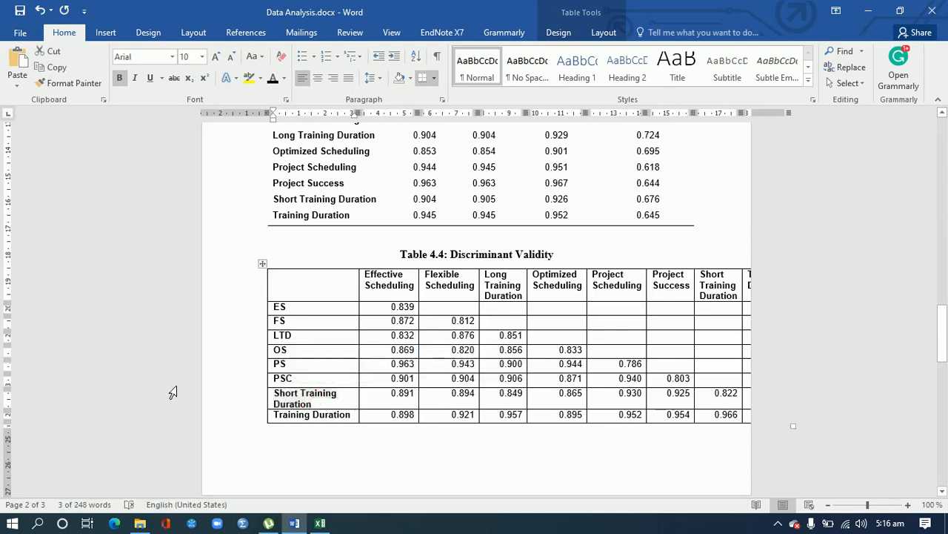
type("STD")
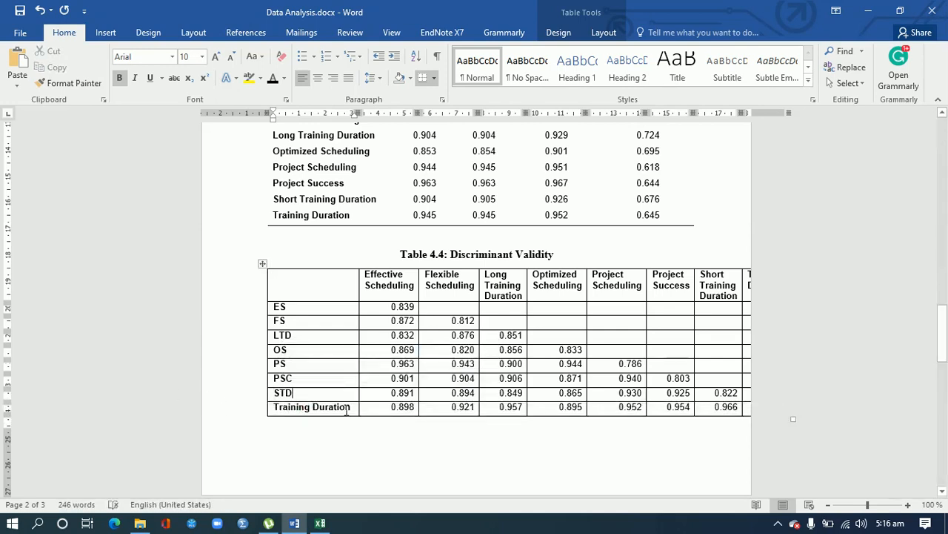
left_click_drag(351, 409, 284, 406)
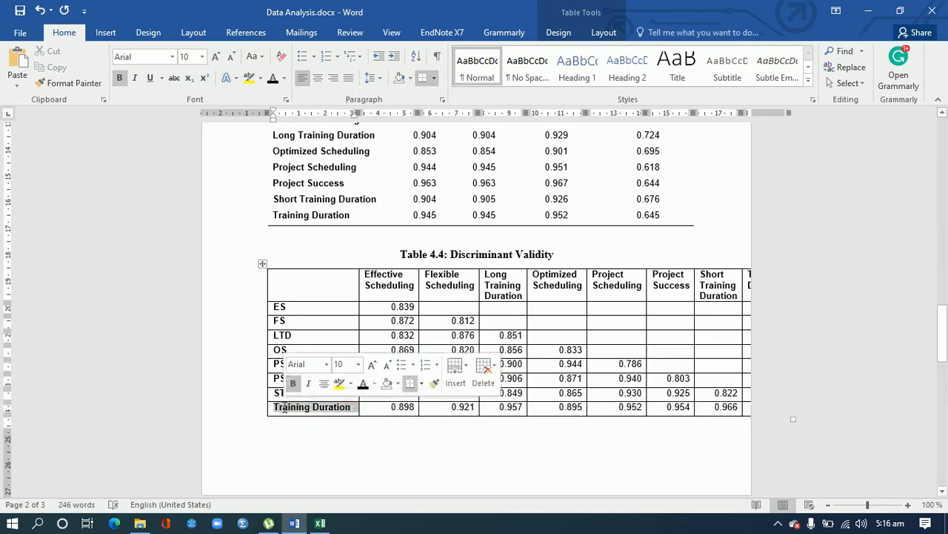
type("TD")
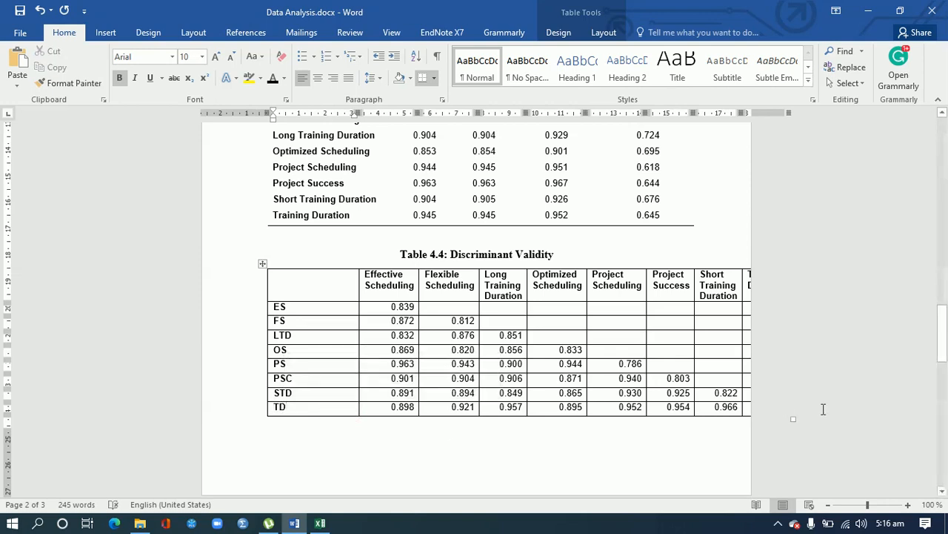
Replace the Table 4.4 column headers Effective Scheduling, Flexible Scheduling and Long Training Duration with ES, FS and LTD.
mouse_move(941, 352)
left_mouse_down()
mouse_move(942, 371)
mouse_move(941, 356)
left_mouse_up()
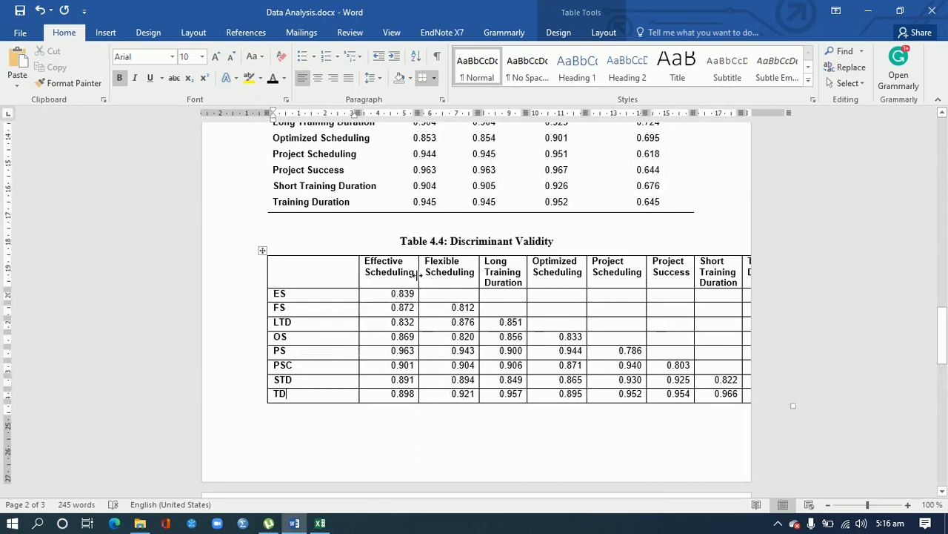
left_click_drag(417, 276, 364, 268)
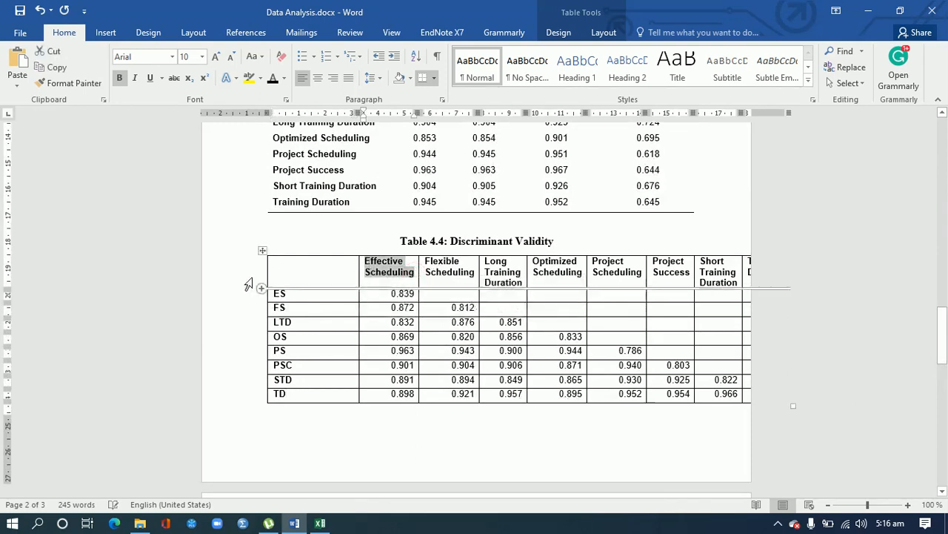
type("ES")
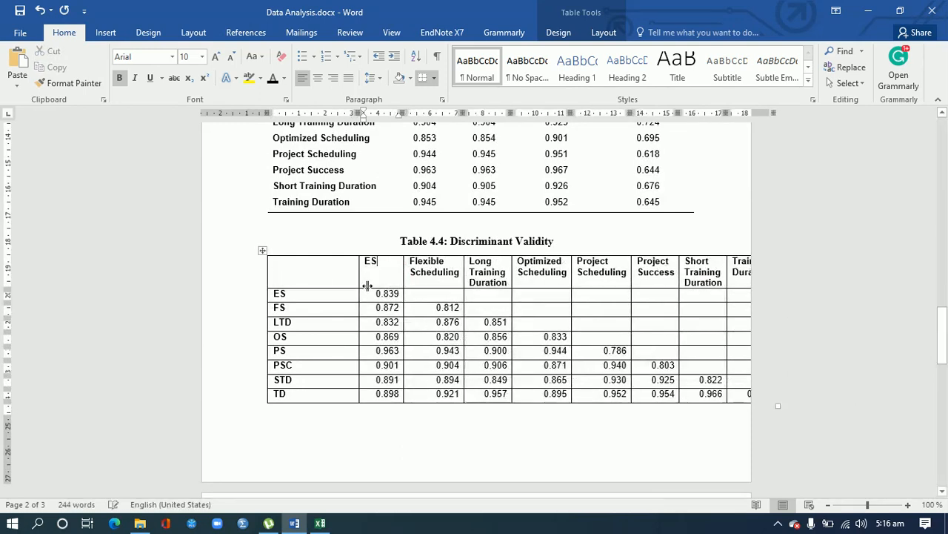
left_click_drag(461, 278, 404, 266)
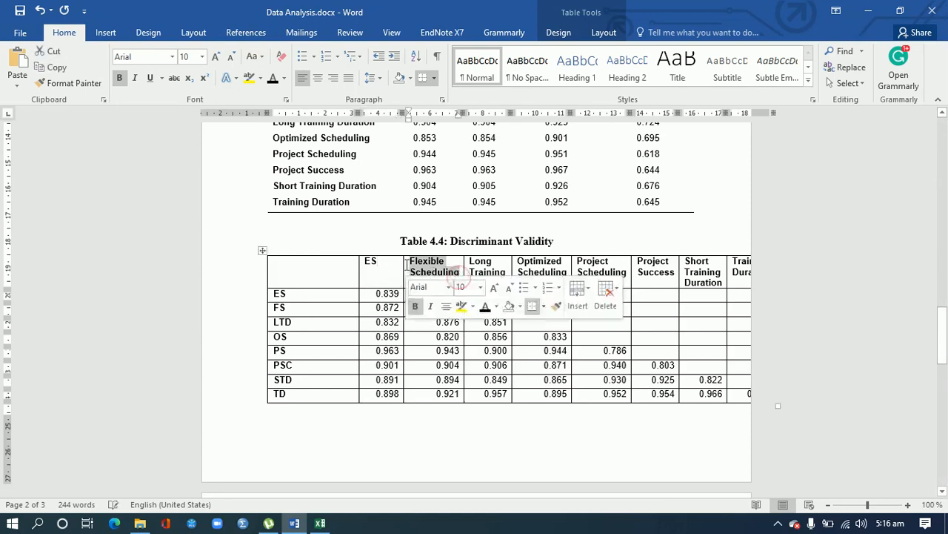
type("FS")
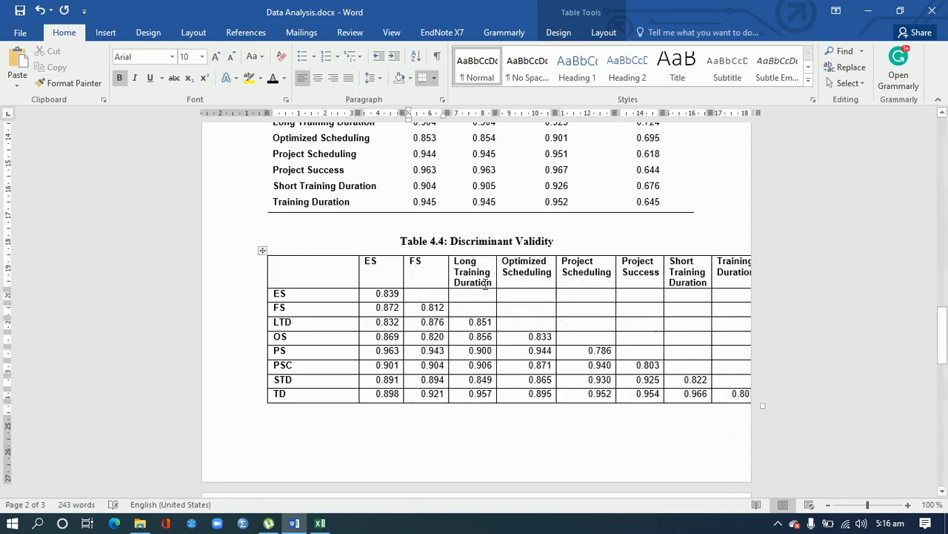
left_click_drag(493, 284, 455, 267)
type("LT")
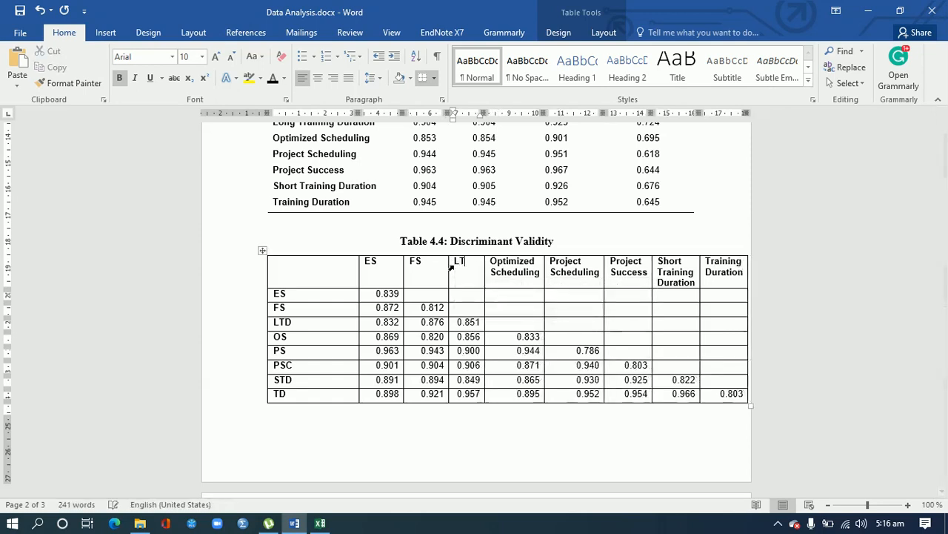
type("D")
Replace the Table 4.4 column headers Optimized Scheduling, Project Scheduling and Project Success with OS, PS and PSC.
left_click_drag(542, 278, 494, 265)
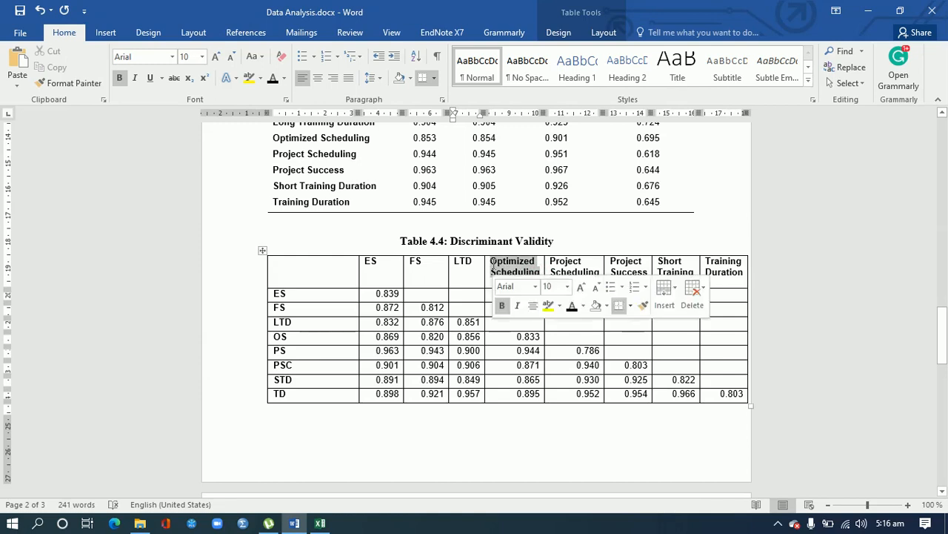
type("OS")
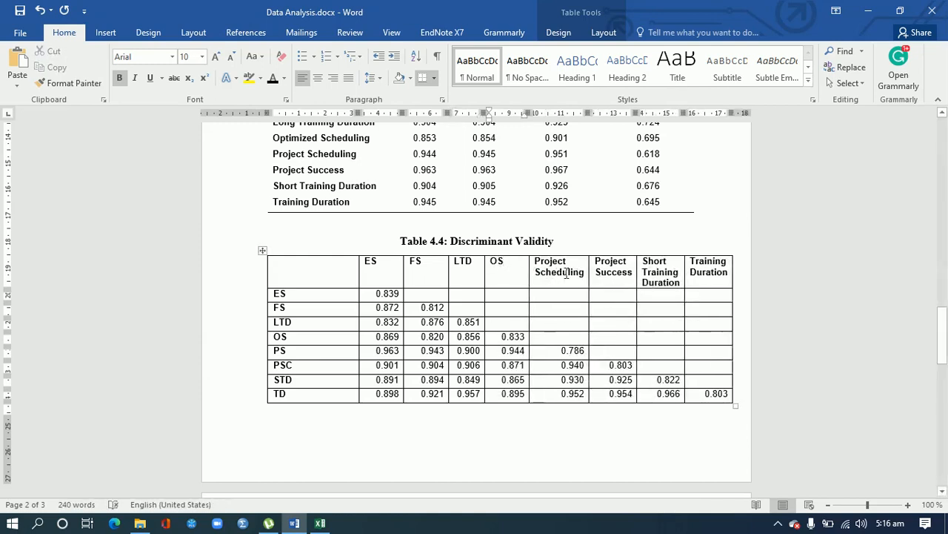
left_click_drag(583, 275, 536, 265)
type("PS")
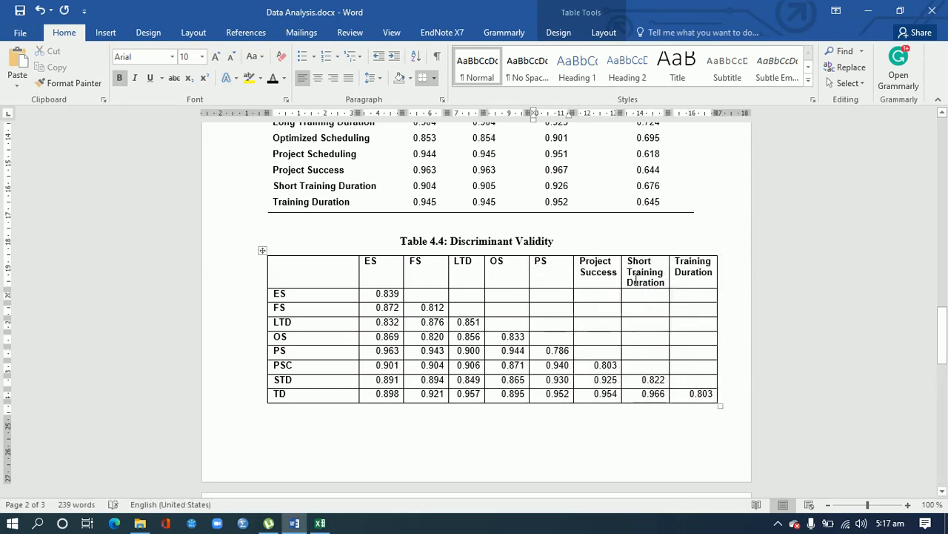
left_click_drag(620, 273, 587, 266)
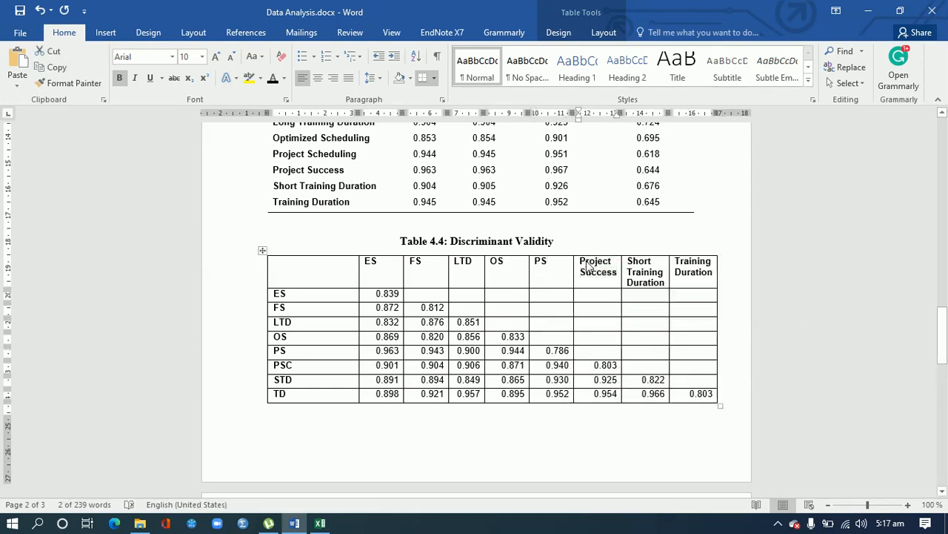
type("PSC")
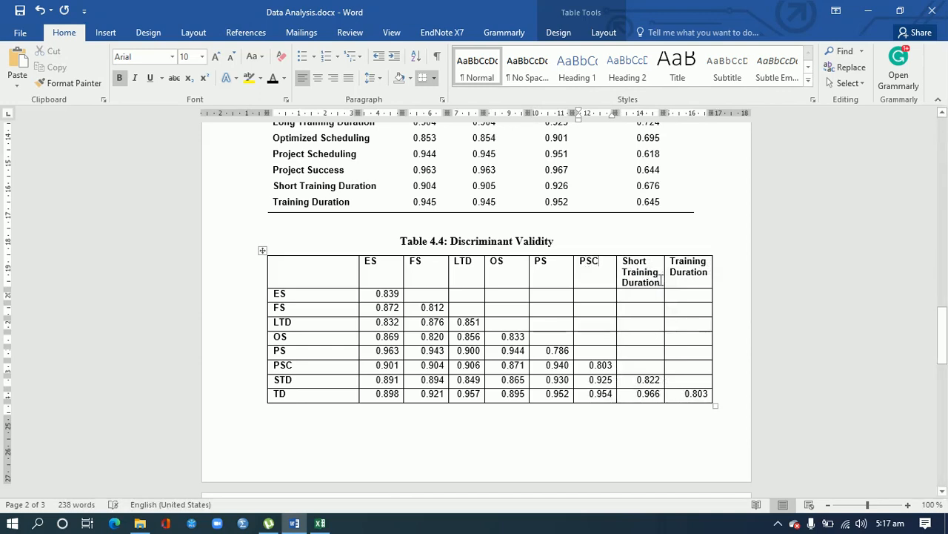
Replace the Table 4.4 column headers Short Training Duration and Training Duration with STD and TD, and slightly narrow the last column.
left_click_drag(662, 280, 628, 266)
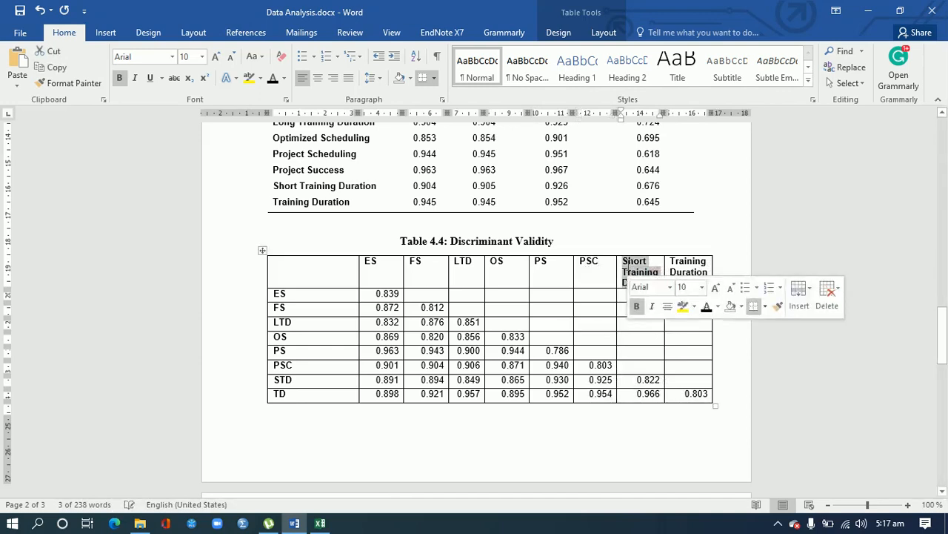
type("STD")
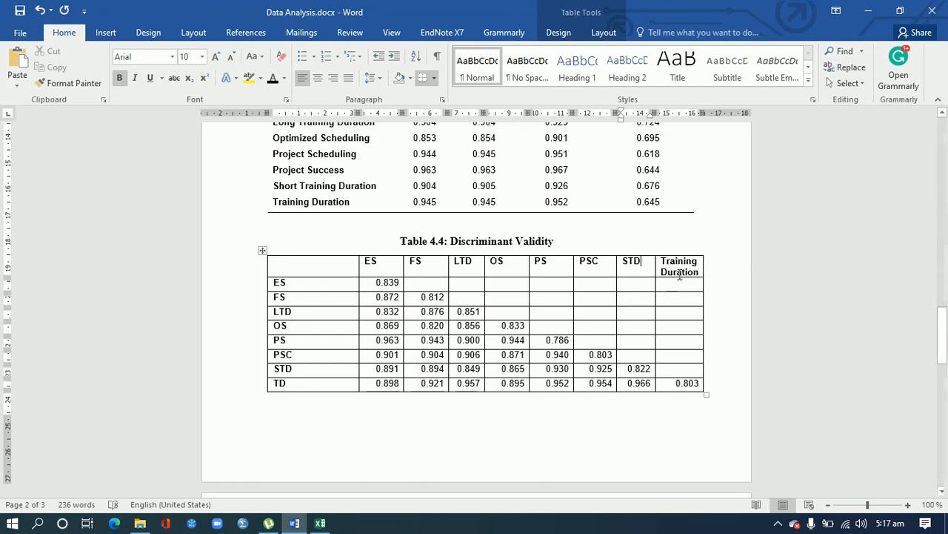
left_click_drag(698, 276, 659, 262)
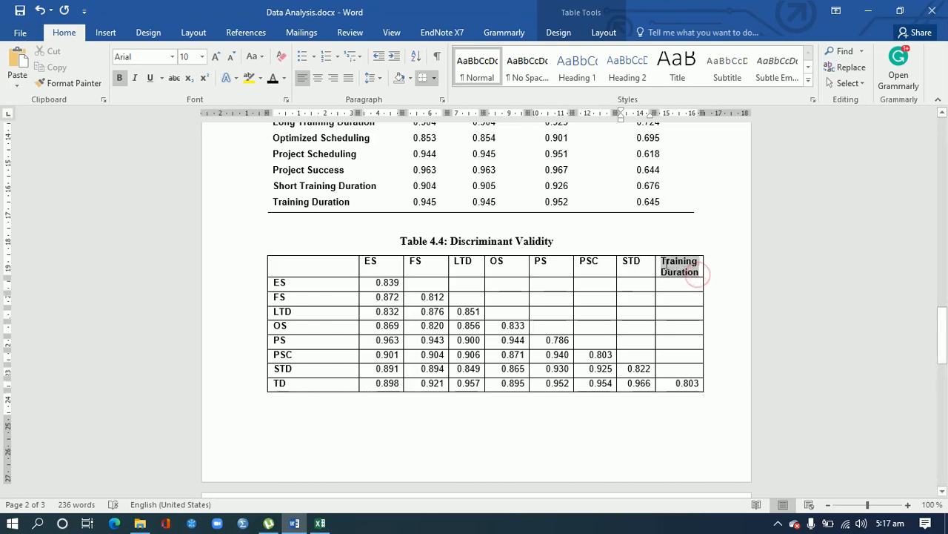
type("TD")
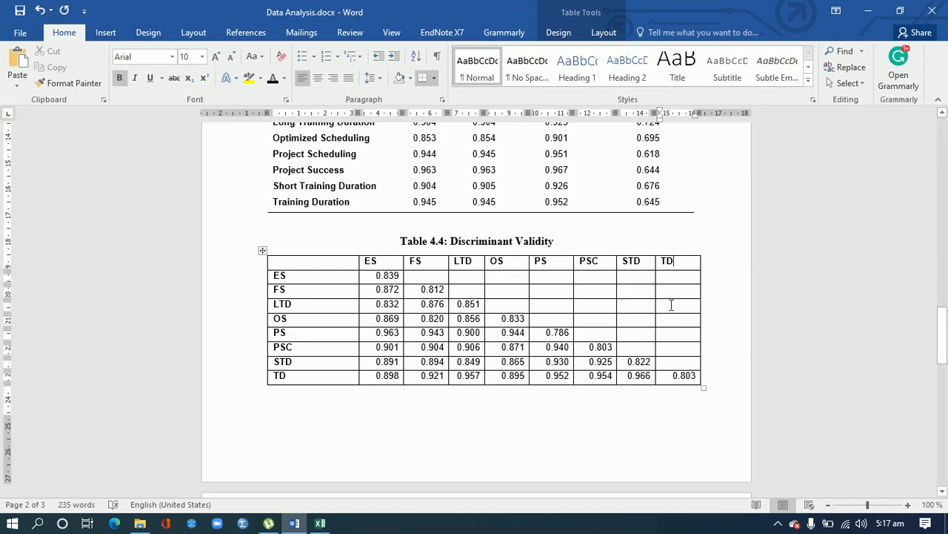
left_click_drag(699, 324, 695, 324)
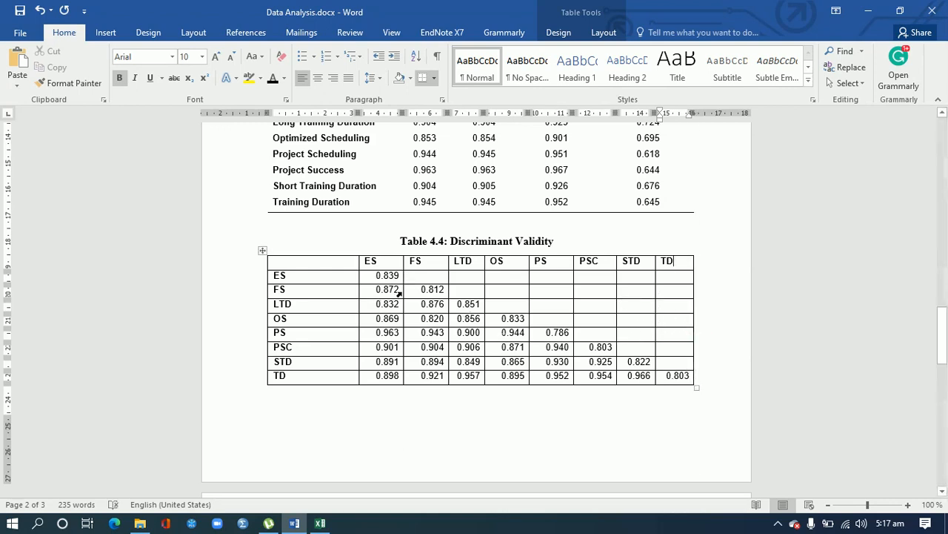
Centre the column headers and all values in Table 4.4, leaving out the row label column.
left_click_drag(370, 261, 675, 382)
key("ctrl+e")
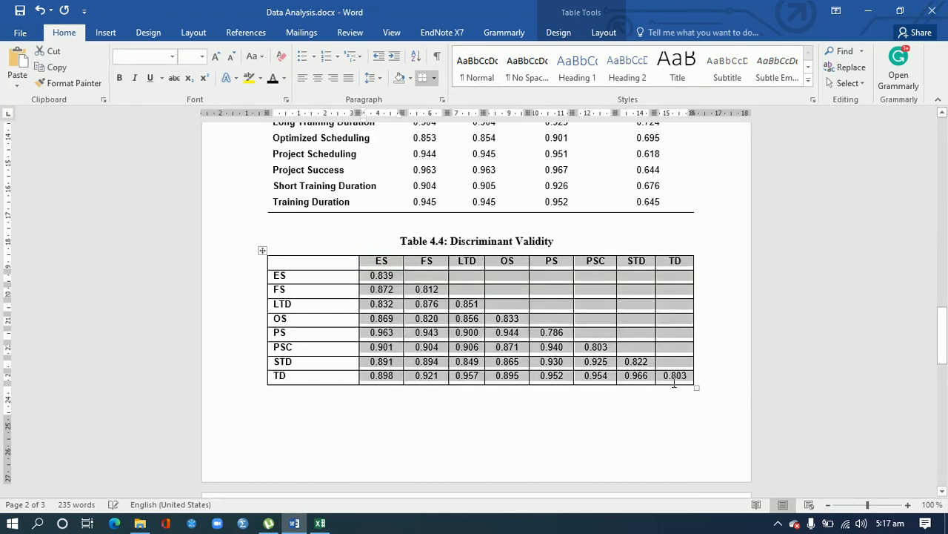
left_click(418, 312)
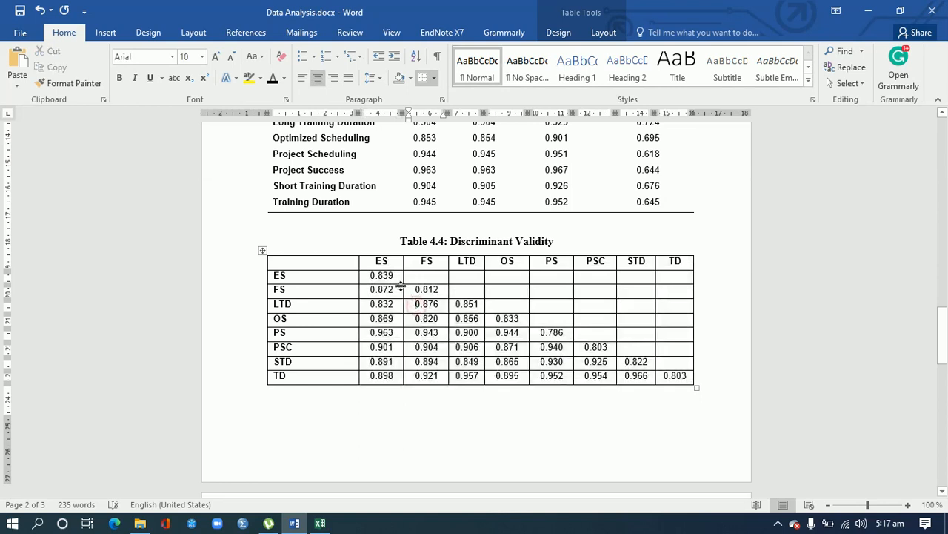
Make the diagonal values of ES, FS and LTD in Table 4.4 bold.
left_click_drag(394, 275, 373, 277)
key("ctrl+b")
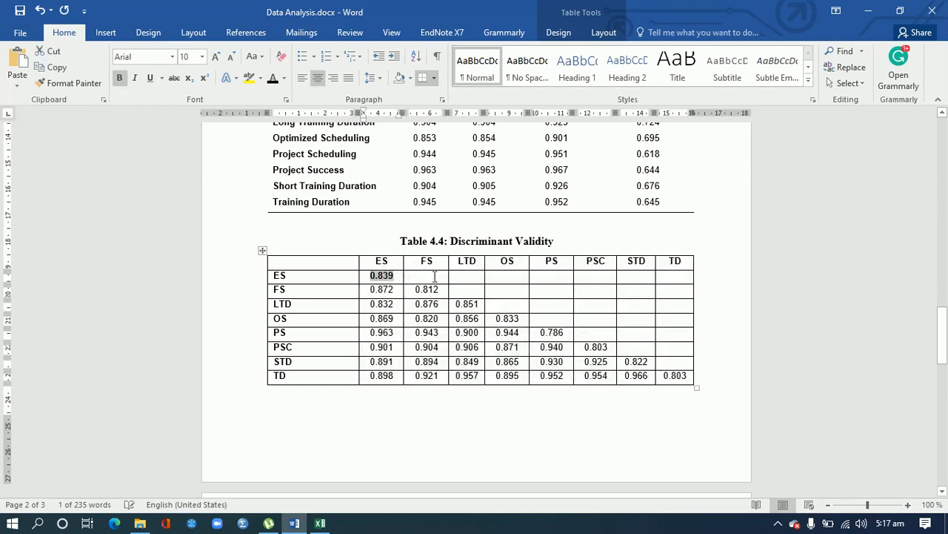
left_click_drag(444, 288, 412, 291)
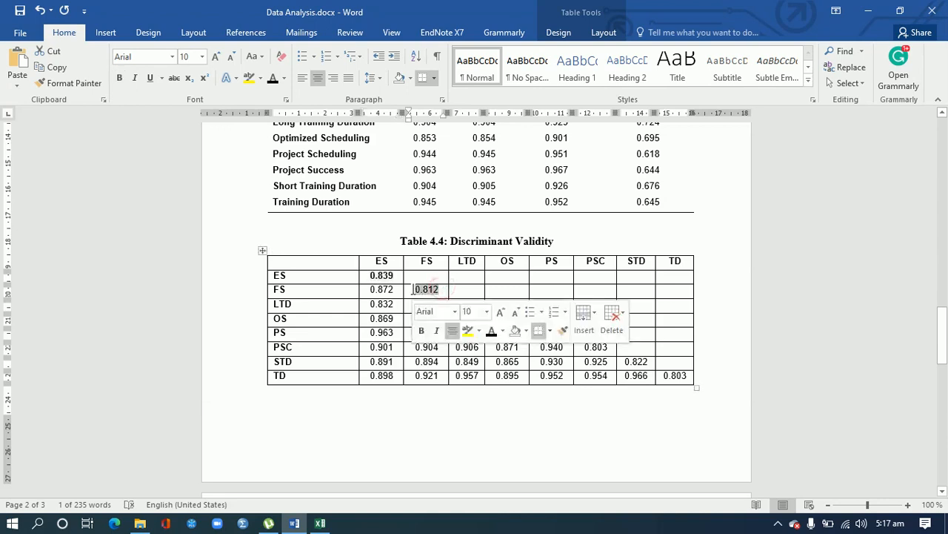
key("ctrl+b")
left_click_drag(481, 303, 456, 305)
key("ctrl+b")
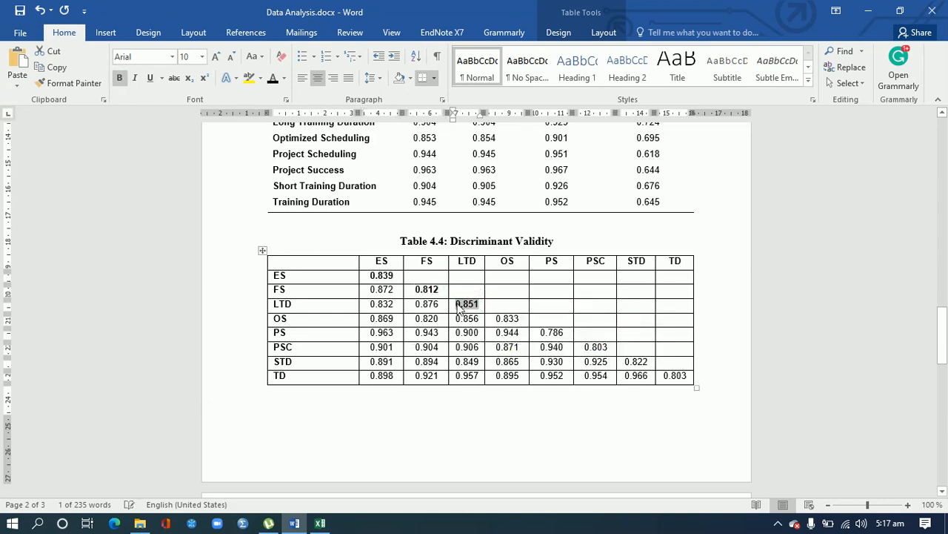
Make the diagonal values of OS, PS, PSC, STD and TD in Table 4.4 bold.
left_click_drag(522, 317, 501, 317)
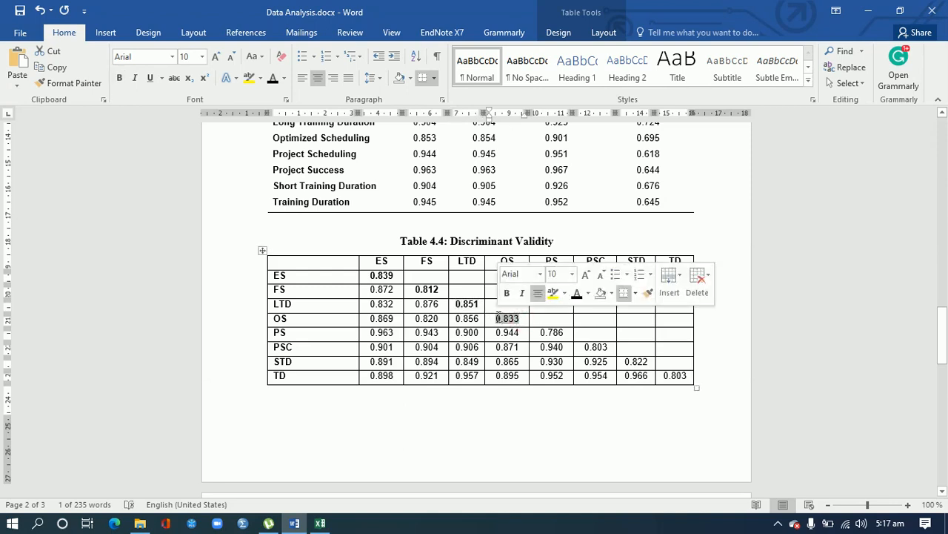
left_click_drag(572, 333, 542, 335)
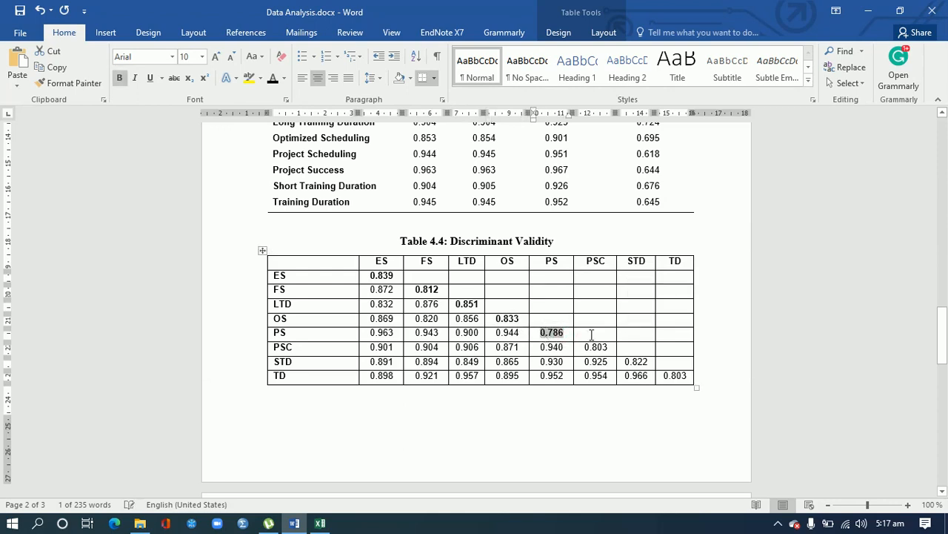
left_click_drag(610, 346, 586, 348)
key("ctrl+b")
left_click_drag(651, 362, 629, 363)
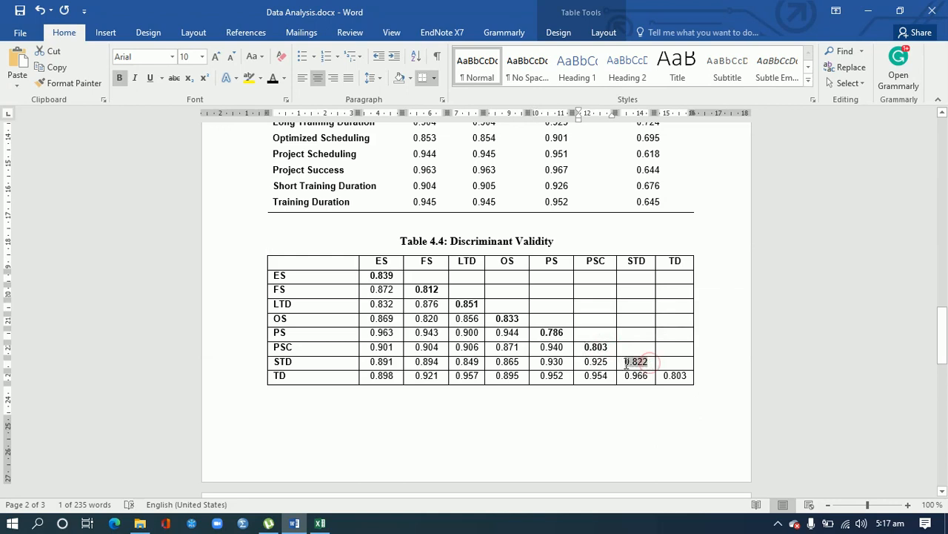
key("ctrl+b")
left_click_drag(687, 376, 665, 375)
key("ctrl+b")
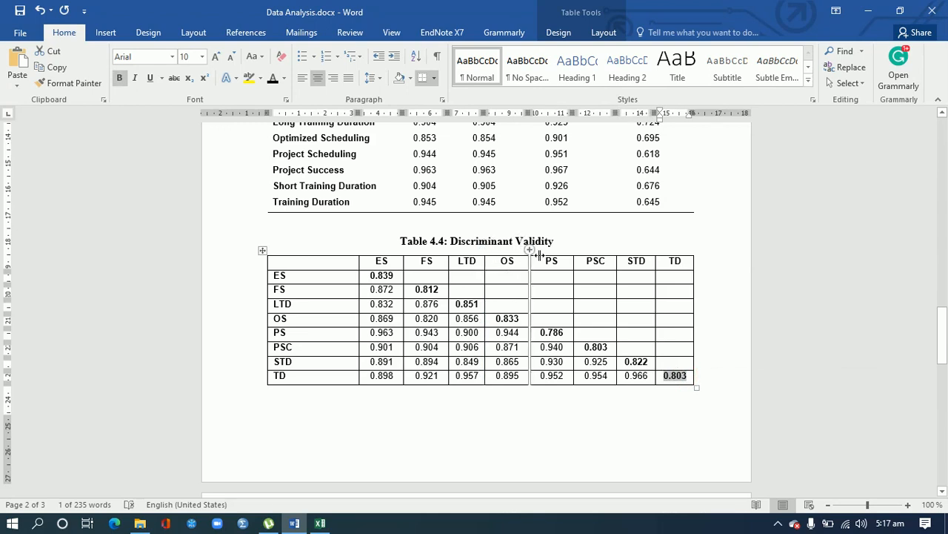
Switch to the SmartPLS report in Excel and copy the heading text Fornell-Larcker Criterion from cell B1815.
left_click(320, 523)
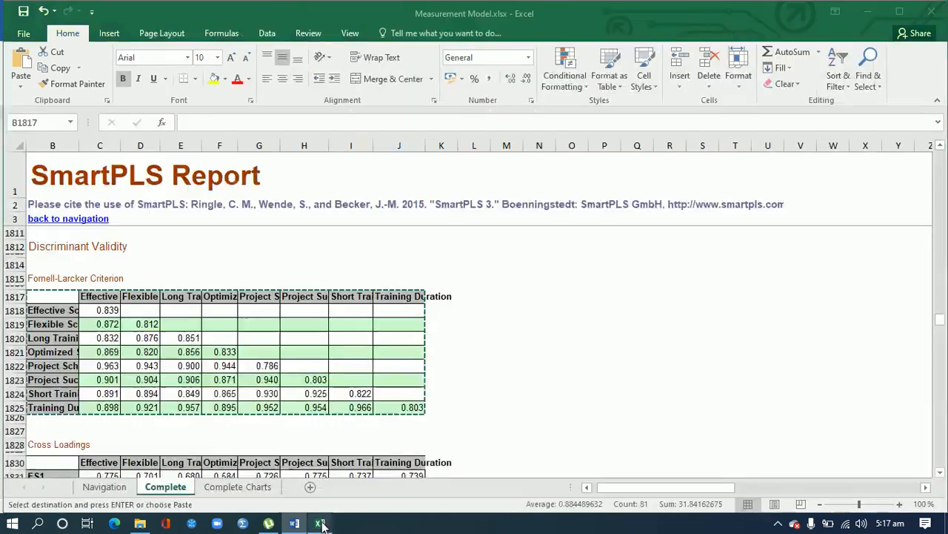
left_click(119, 278)
left_click(43, 277)
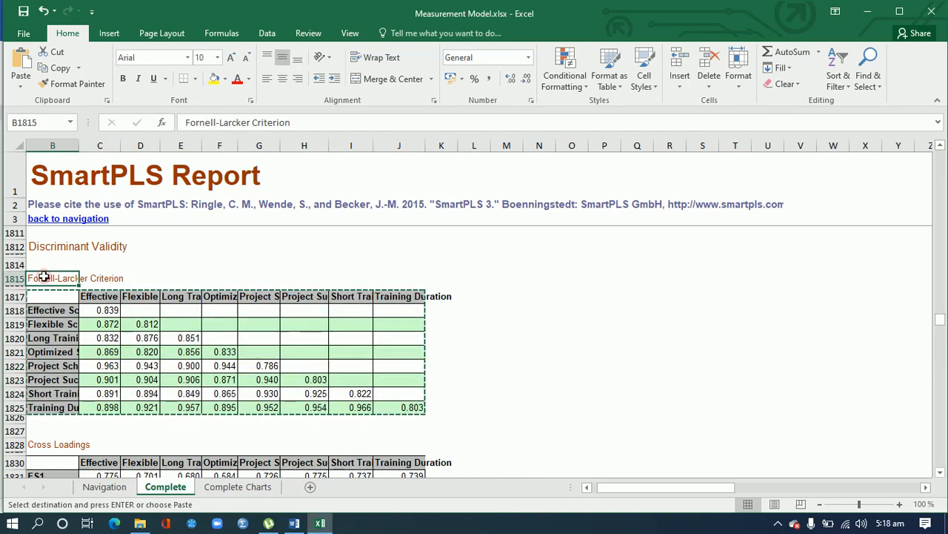
left_click_drag(299, 125, 186, 121)
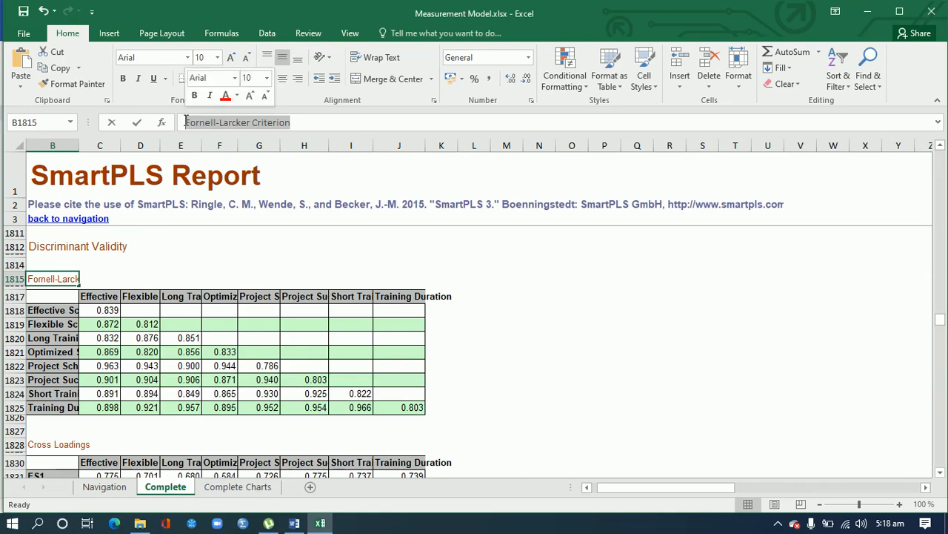
key("ctrl+c")
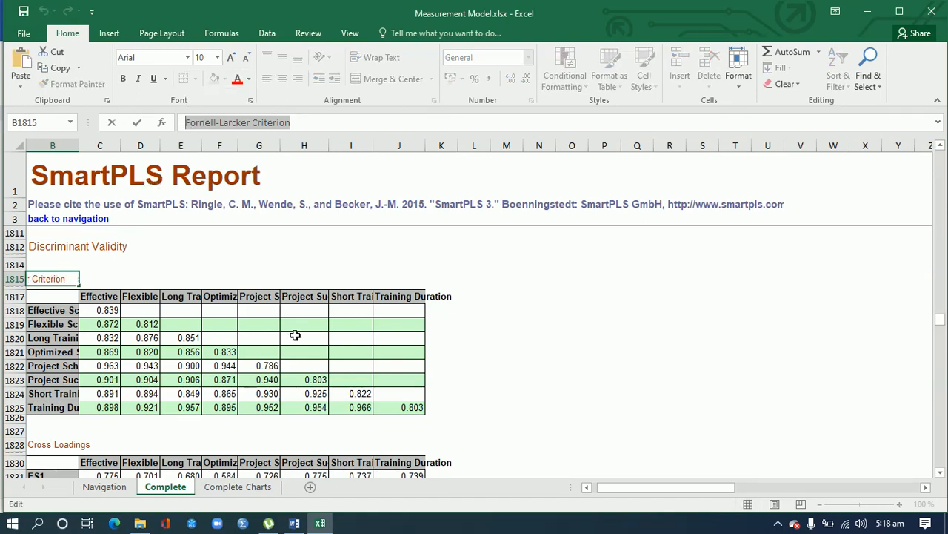
Back in the Word document, append the copied text in parentheses to the Table 4.4 caption as "(Fornell-Larcker Criterion)".
left_click(294, 523)
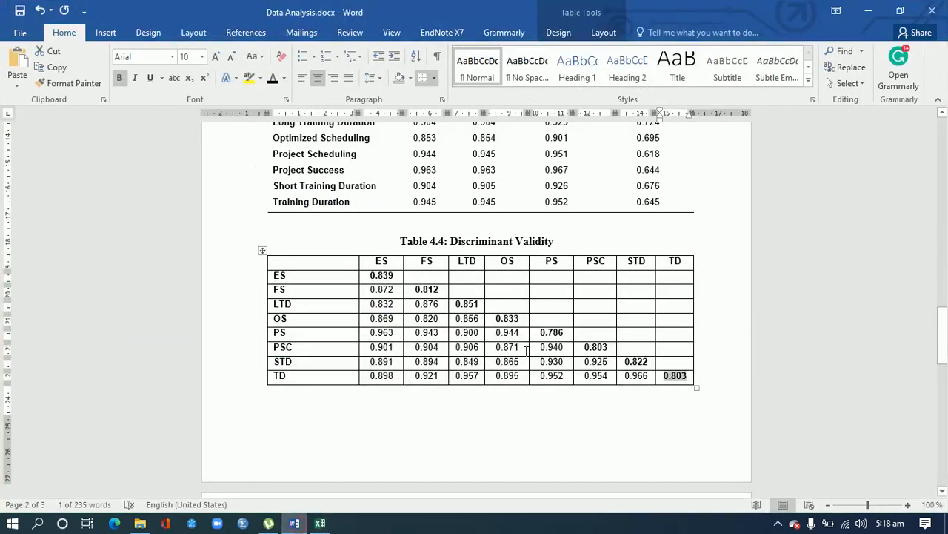
left_click(573, 239)
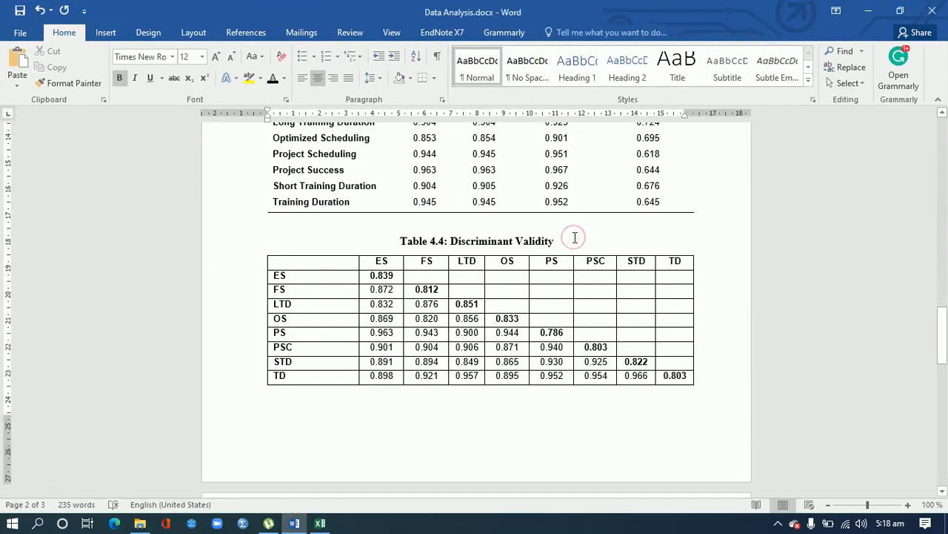
type("(")
key("ctrl+v")
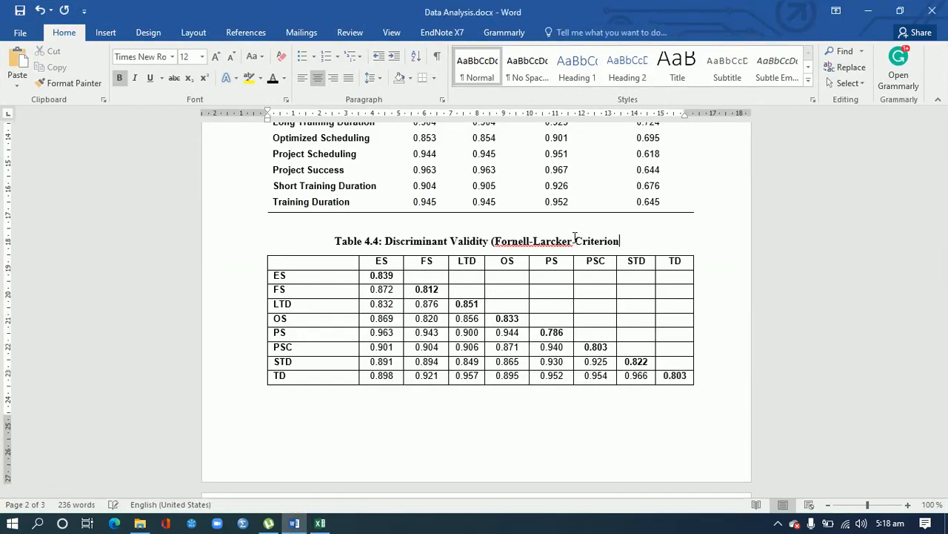
type(")")
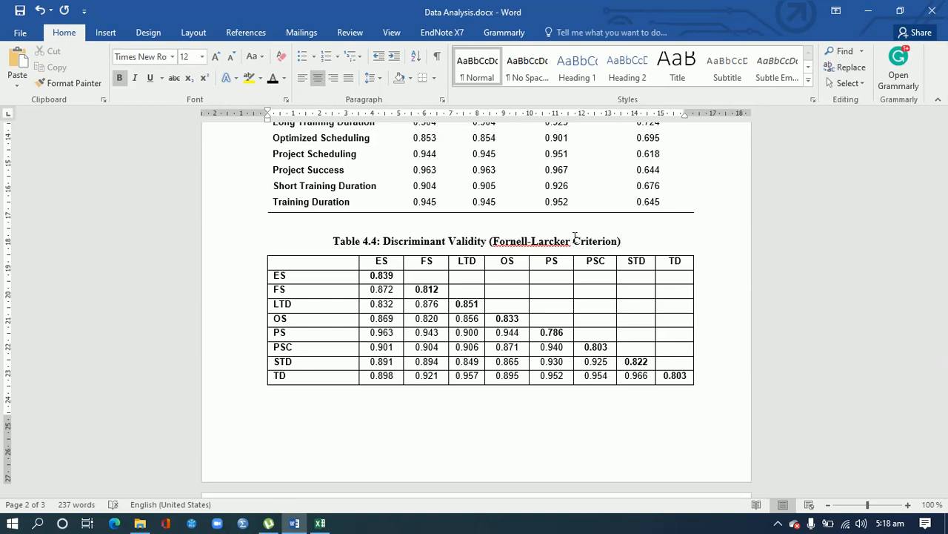
Compare the bold diagonal values in Table 4.4 with the correlations below them, starting with the ES and FS columns.
double_click(372, 277)
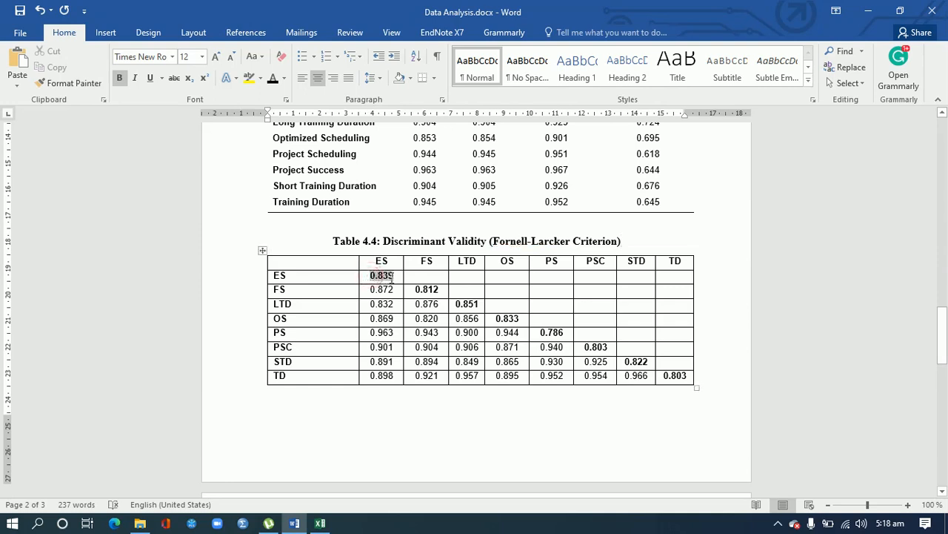
left_click_drag(377, 291, 387, 376)
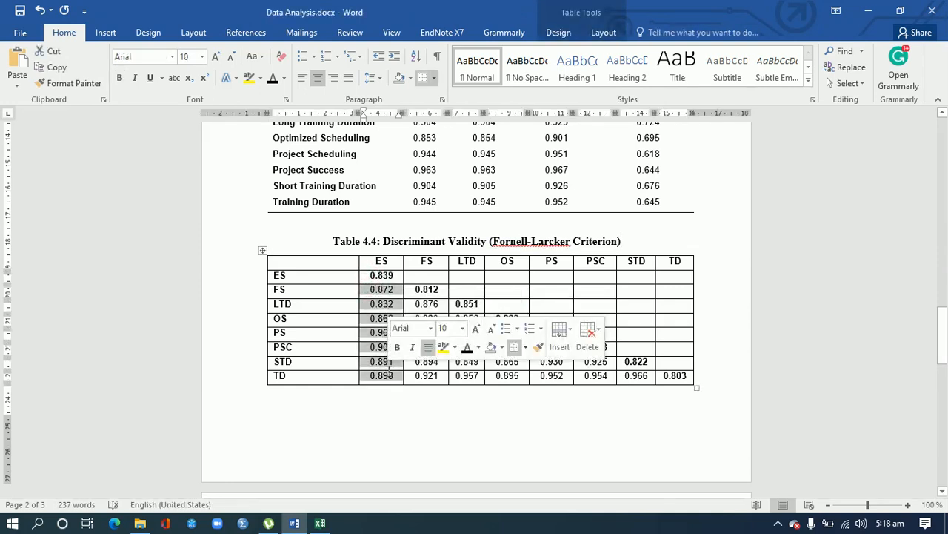
left_click(375, 291)
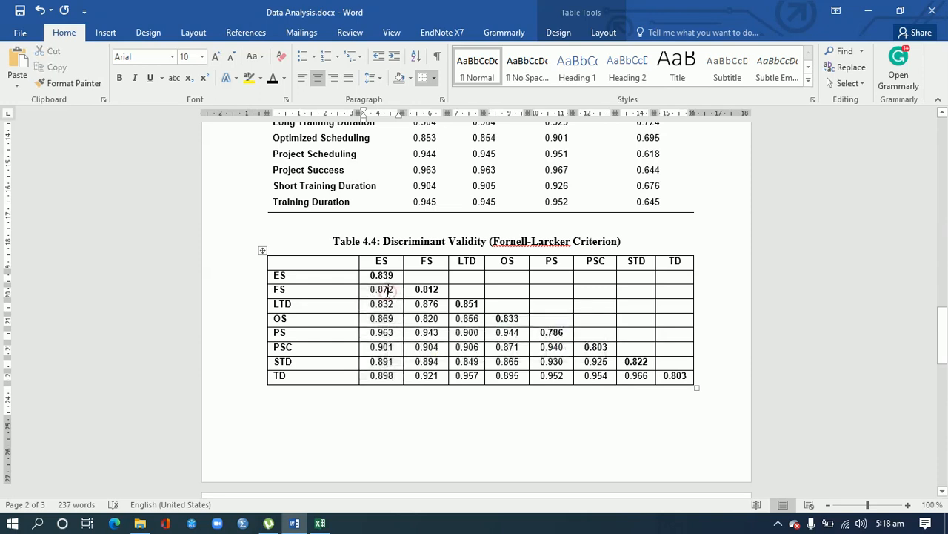
left_click_drag(381, 294, 393, 376)
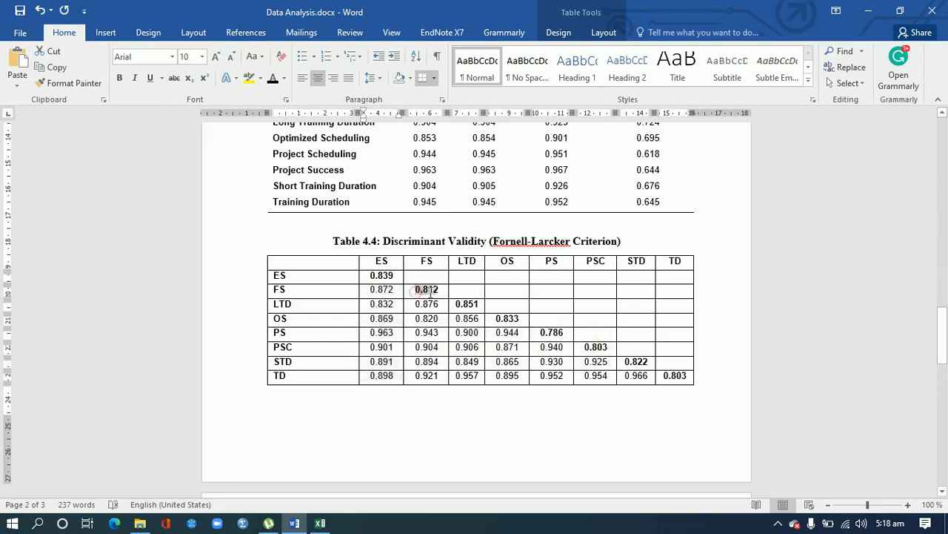
double_click(417, 292)
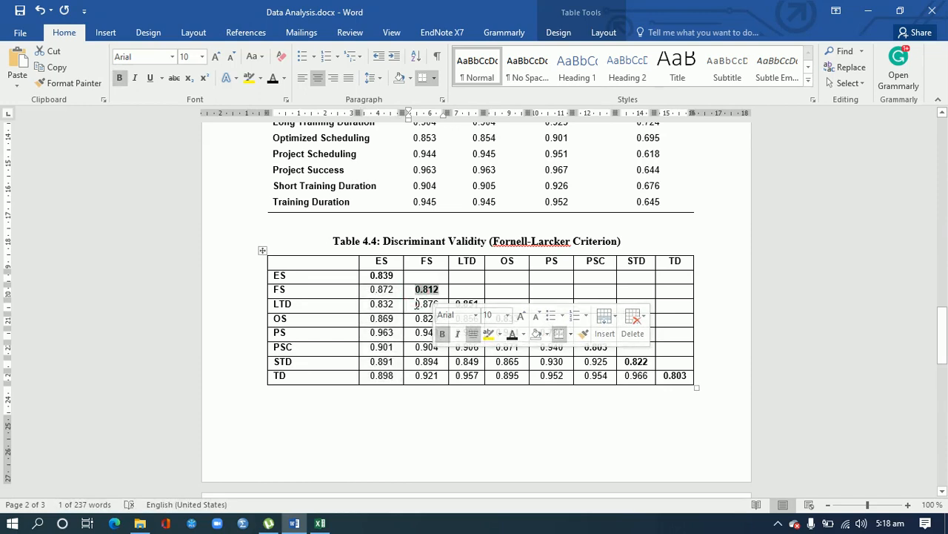
left_click_drag(417, 304, 437, 376)
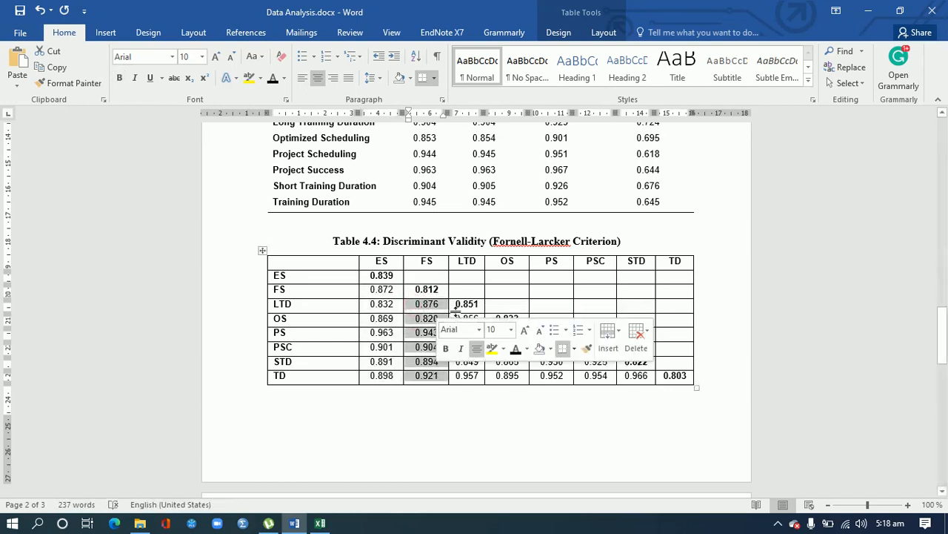
double_click(418, 290)
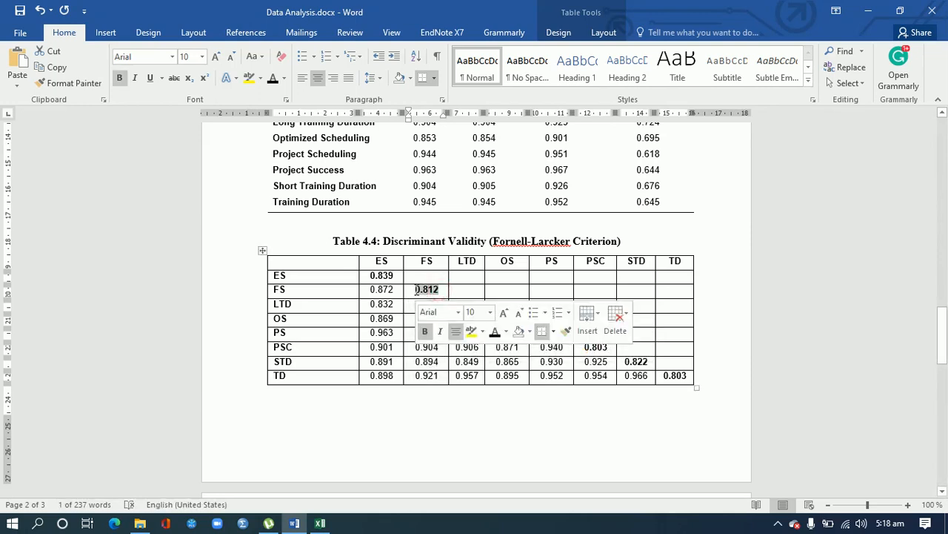
left_click(477, 351)
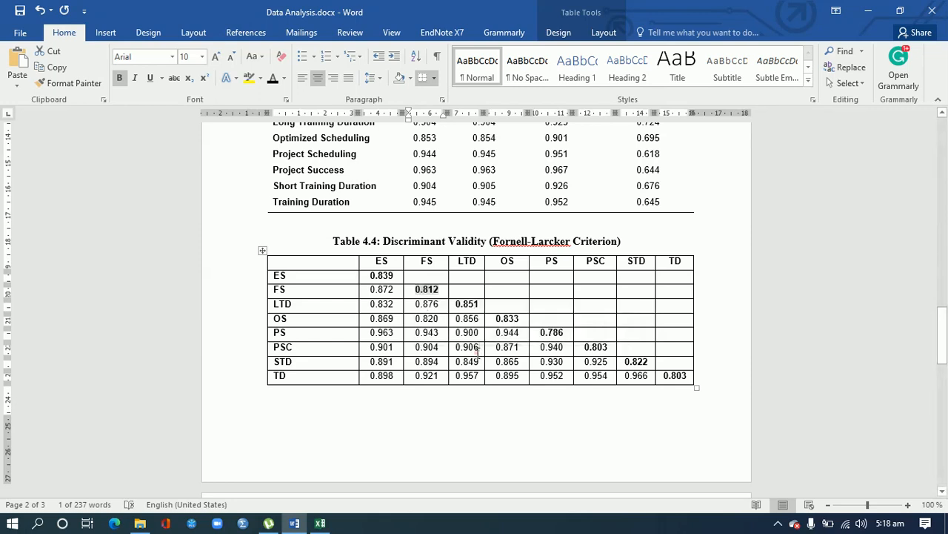
left_click(511, 347)
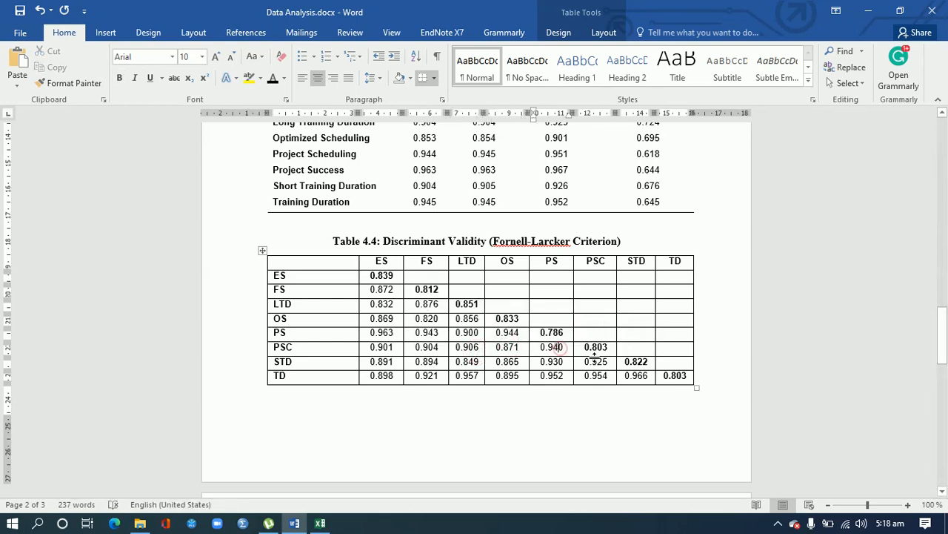
left_click(646, 363)
left_click(673, 376)
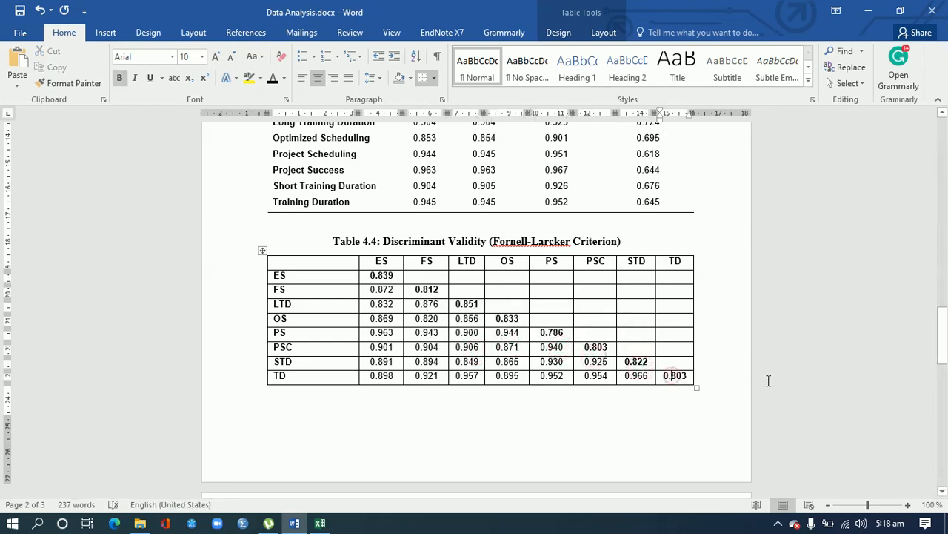
Add a blank line above the Table 4.5: Model Fitness caption.
left_click_drag(943, 362, 944, 375)
left_click(480, 408)
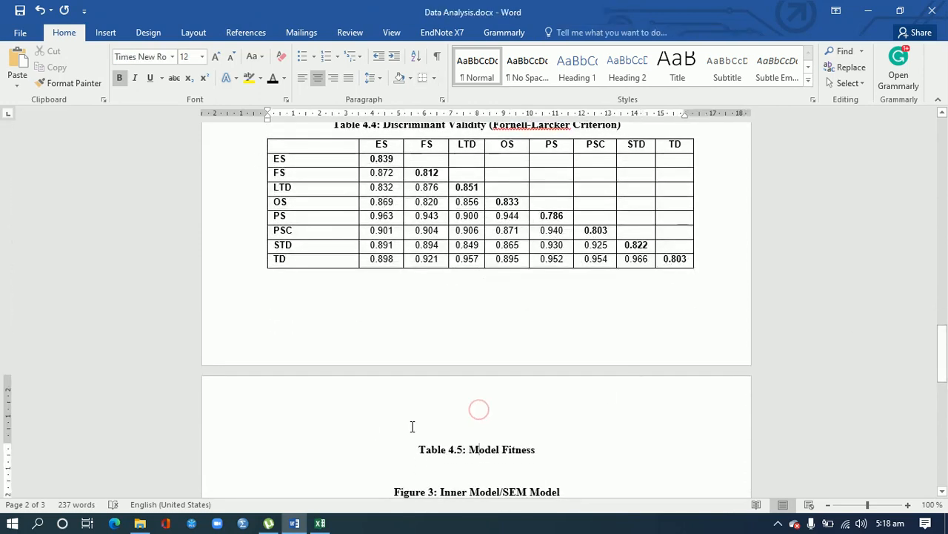
left_click(492, 279)
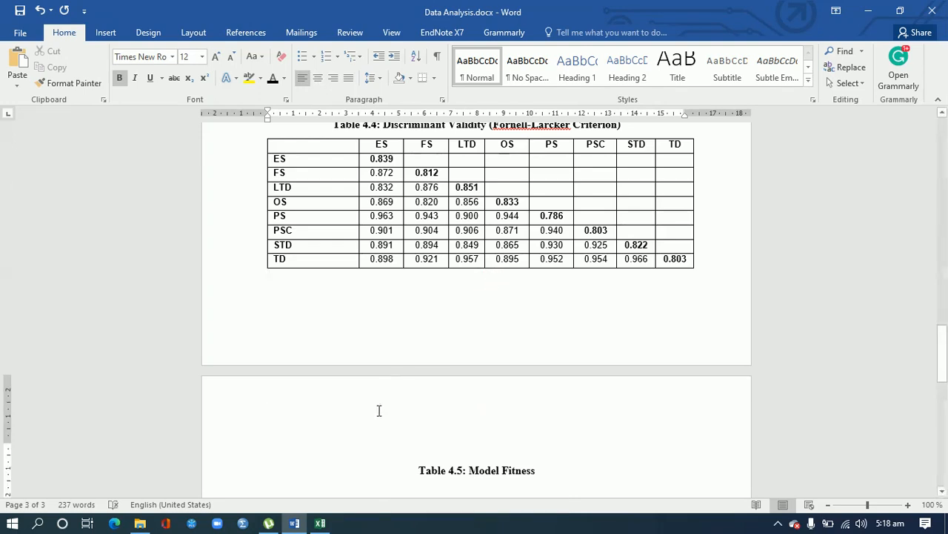
Switch to the SmartPLS report in Excel and copy the Heterotrait-Monotrait Ratio (HTMT) table, cells B1897:J1905.
left_click(320, 523)
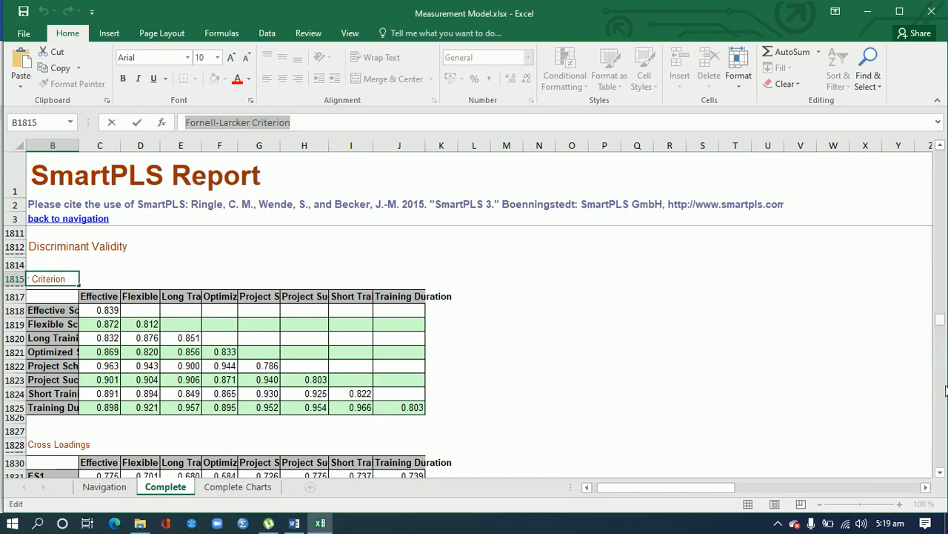
left_click_drag(944, 408, 944, 408)
left_click_drag(52, 384, 388, 435)
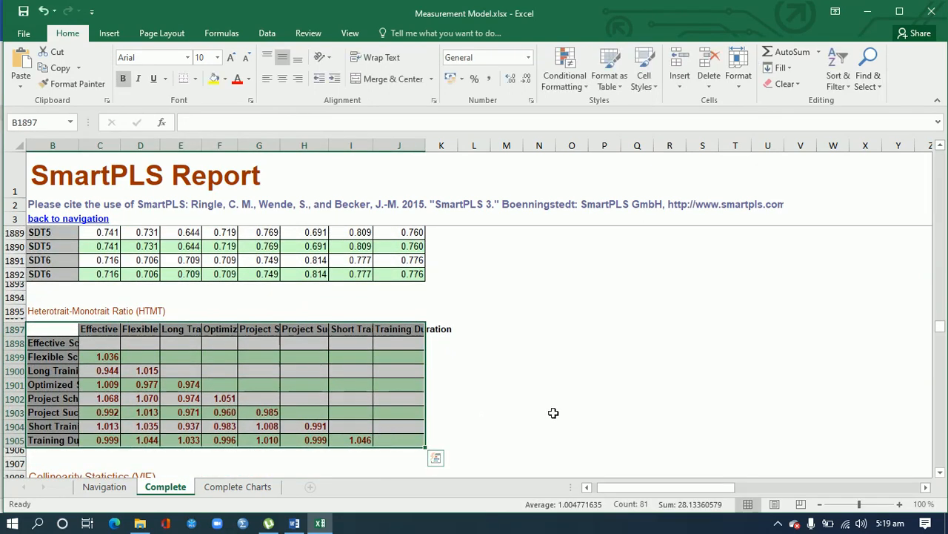
key("ctrl+c")
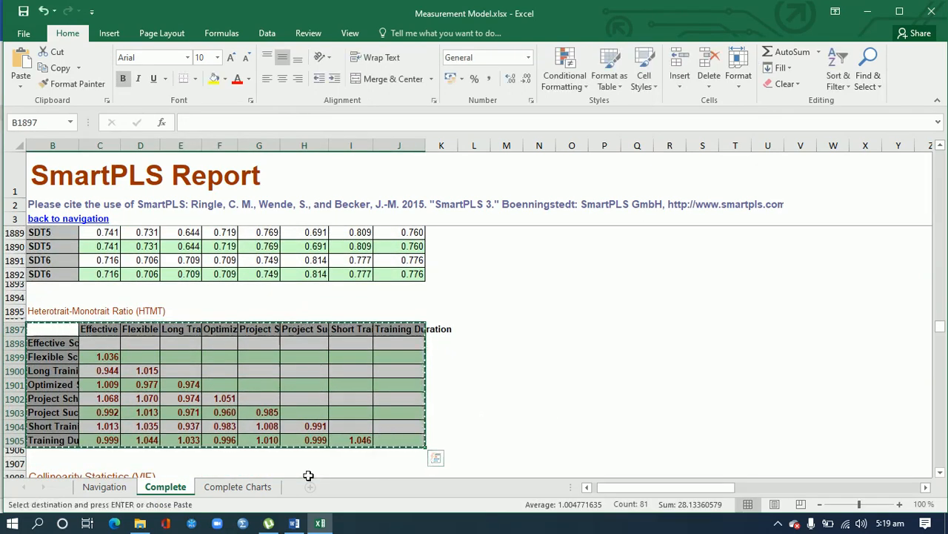
Back in the Word document, paste the HTMT table above the Table 4.5: Model Fitness caption and centre the blank line after it.
left_click(295, 523)
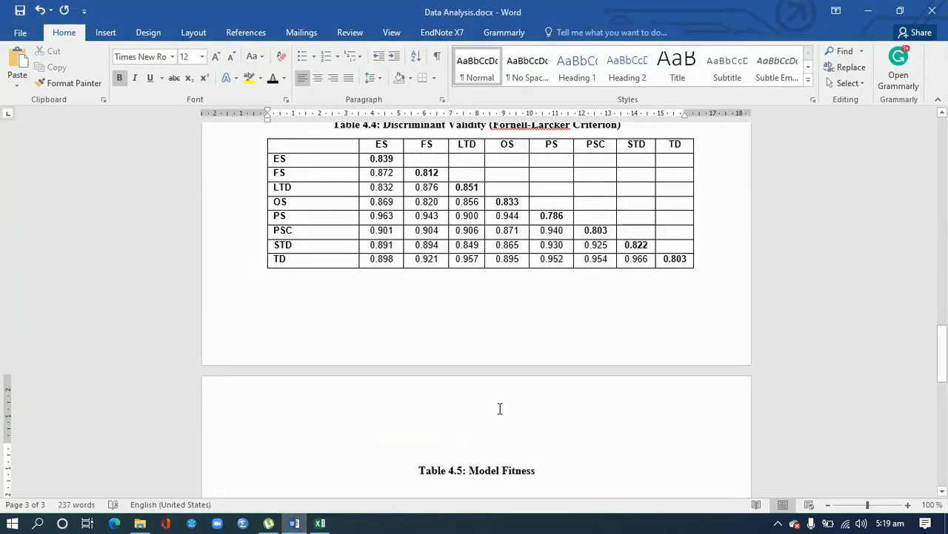
key("ctrl+v")
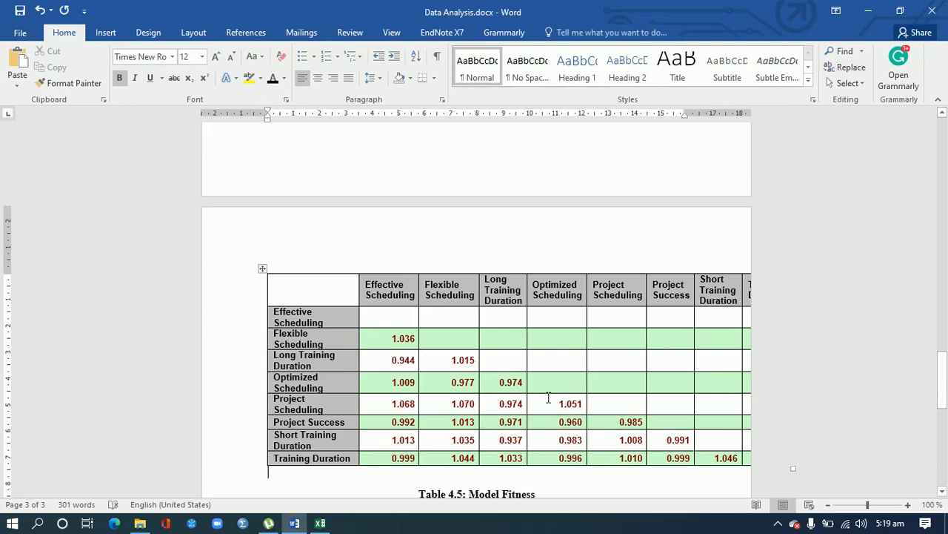
left_click_drag(941, 374, 941, 400)
key("ctrl+e")
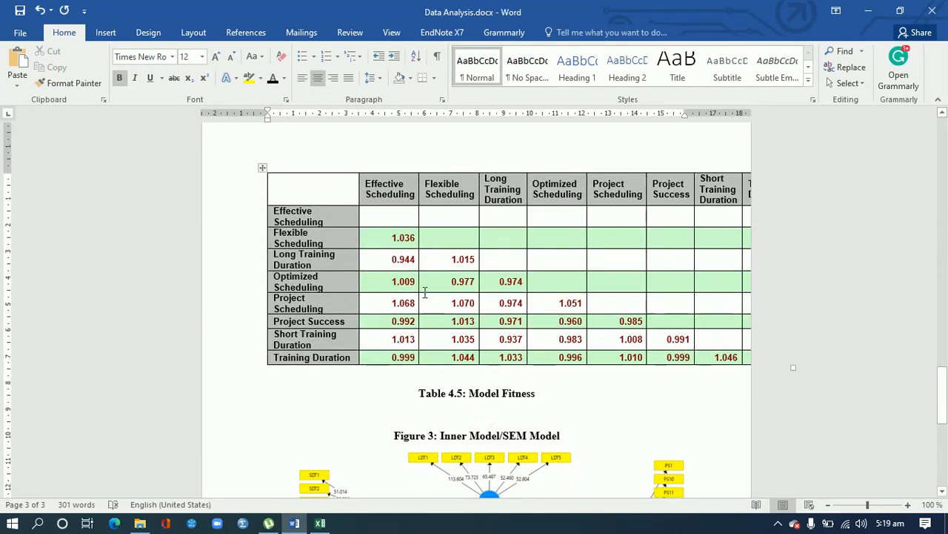
Examine the HTMT ratios in the Effective Scheduling column for Long Training Duration, Optimized Scheduling and Project Scheduling.
double_click(393, 261)
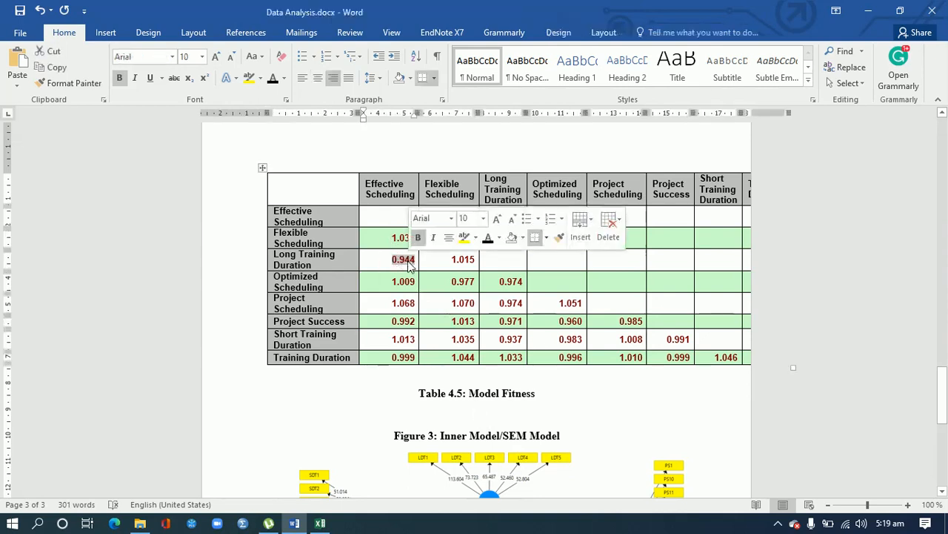
double_click(395, 282)
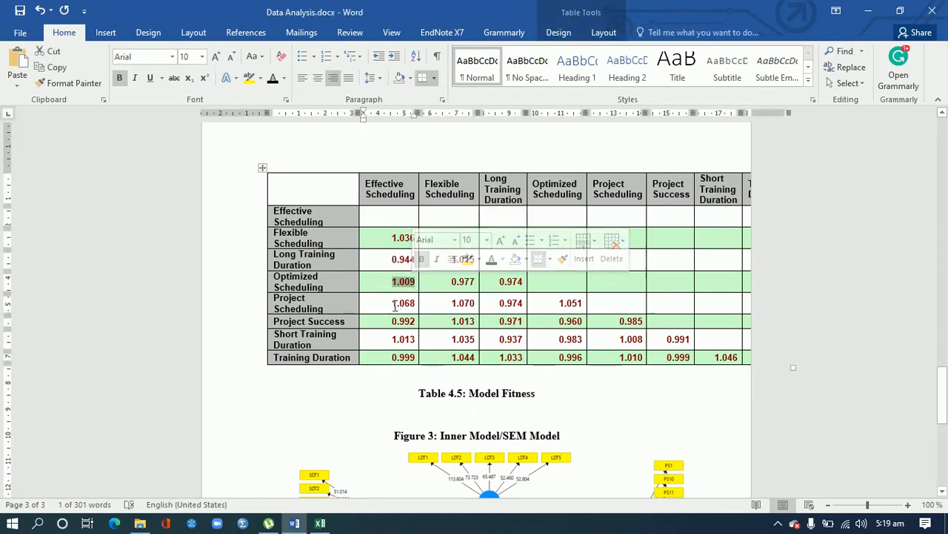
double_click(393, 304)
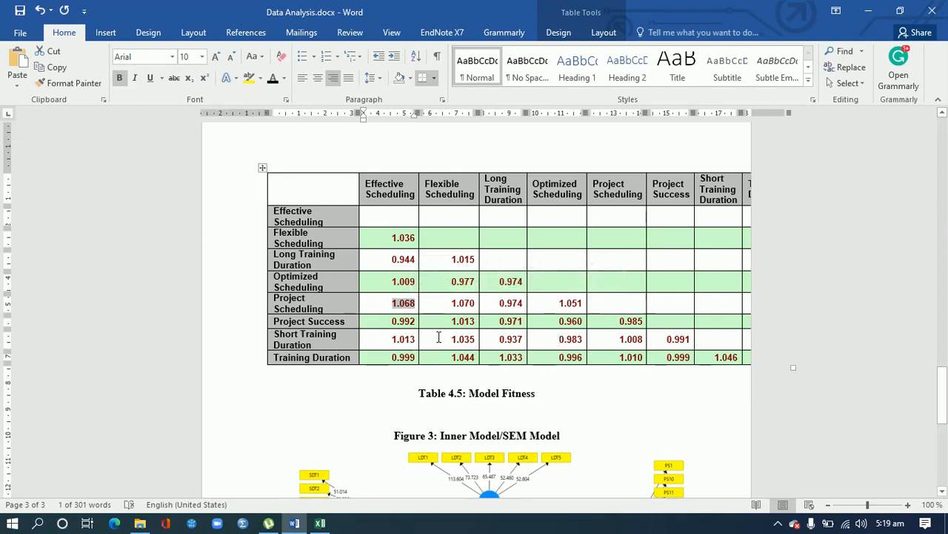
Place the cursor on the blank line below the Table 4.5 caption and go to the Model_Fit section of the Excel report.
left_click(431, 406)
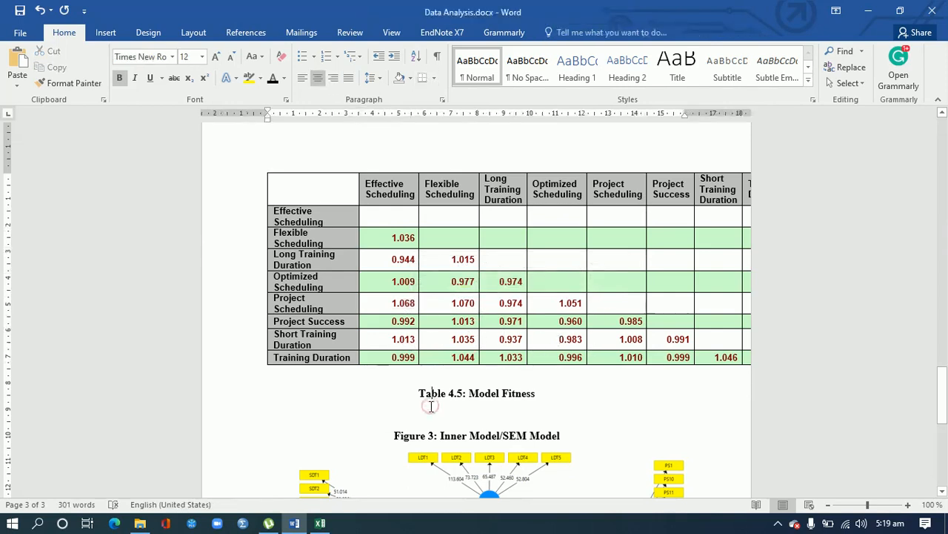
left_click(397, 420)
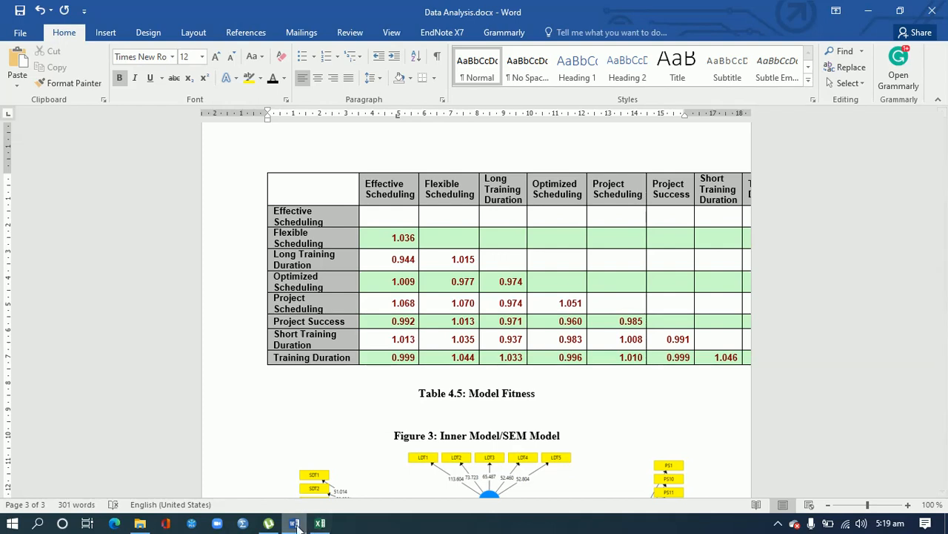
left_click(320, 523)
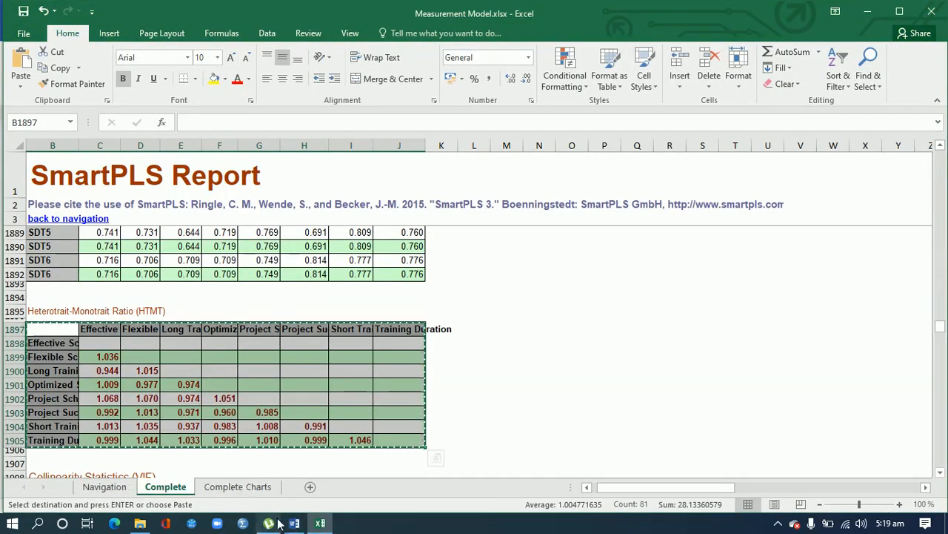
mouse_move(294, 523)
left_click(104, 486)
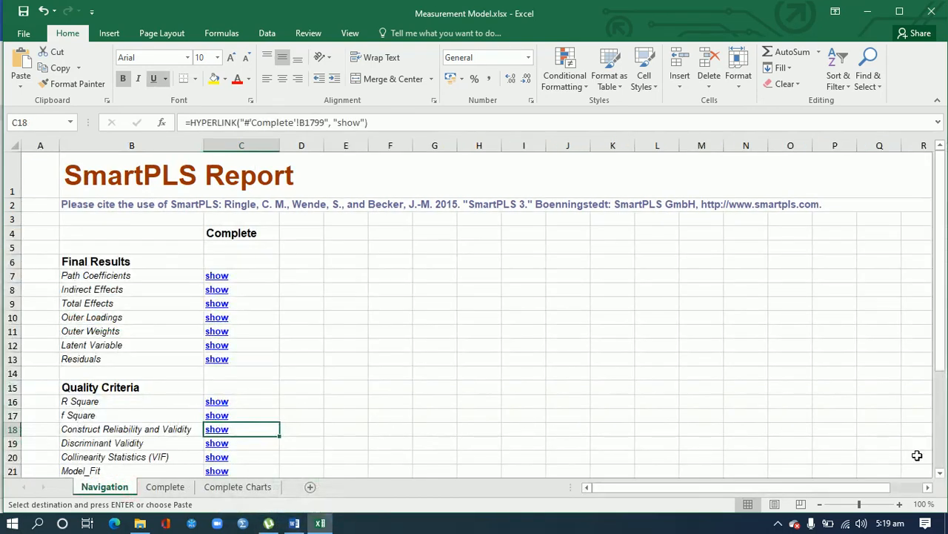
left_click(939, 473)
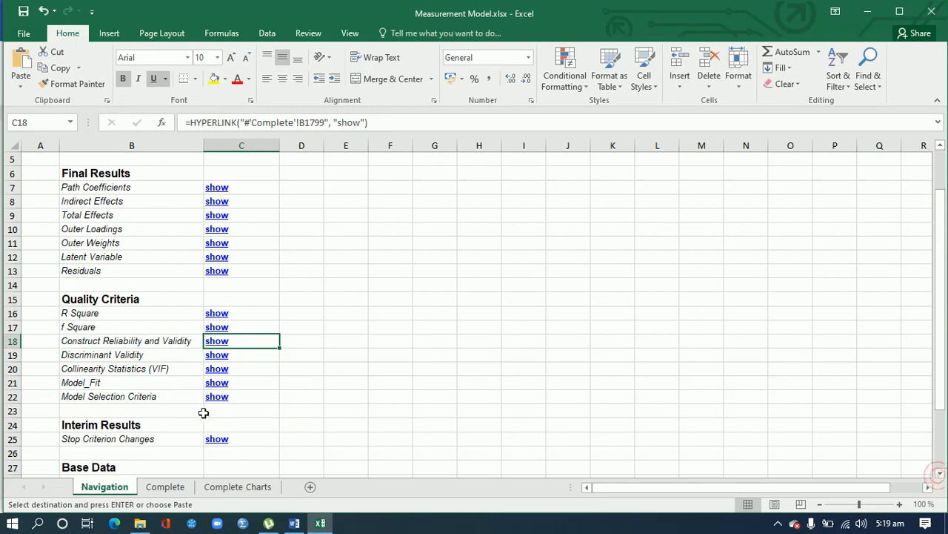
left_click(216, 383)
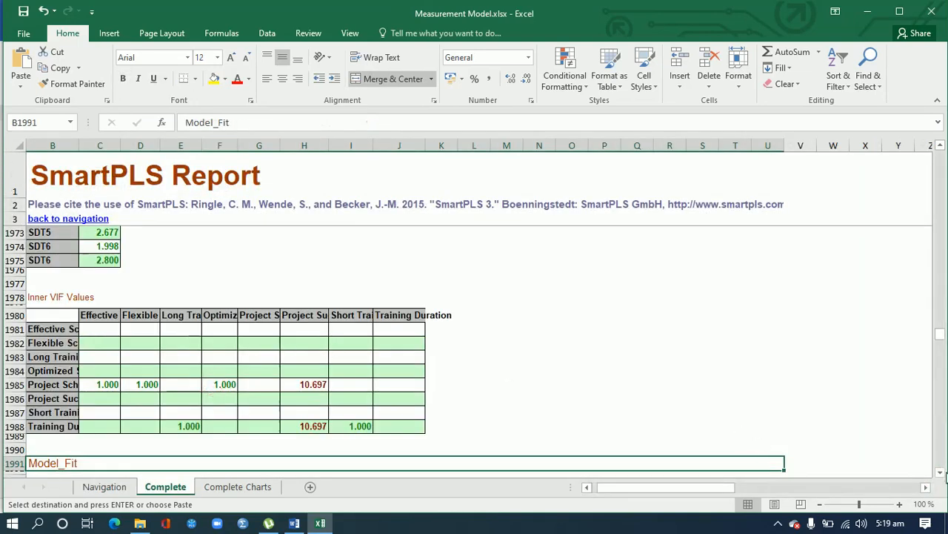
Copy the Fit Summary table, cells B1996:D2001, and paste it below the Table 4.5: Model Fitness caption in Word.
left_click(940, 472)
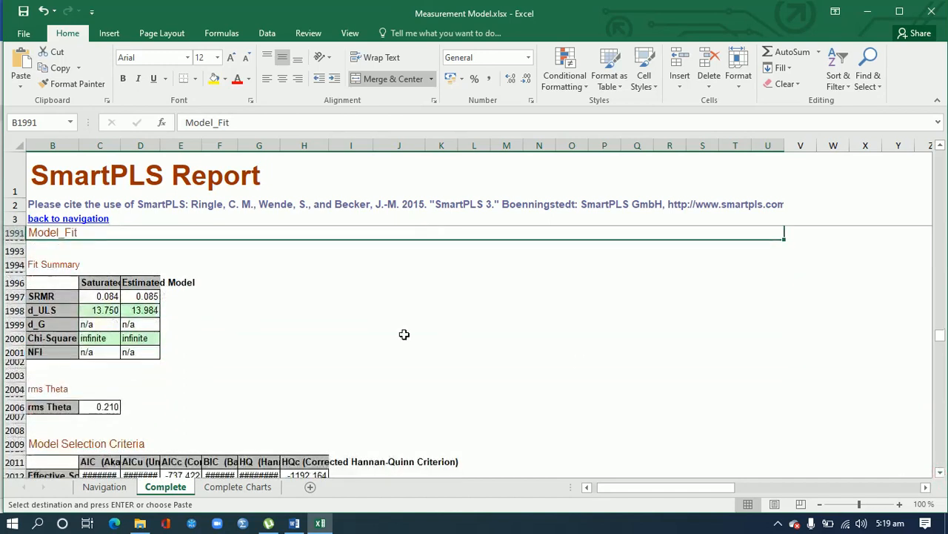
left_click_drag(53, 288, 143, 350)
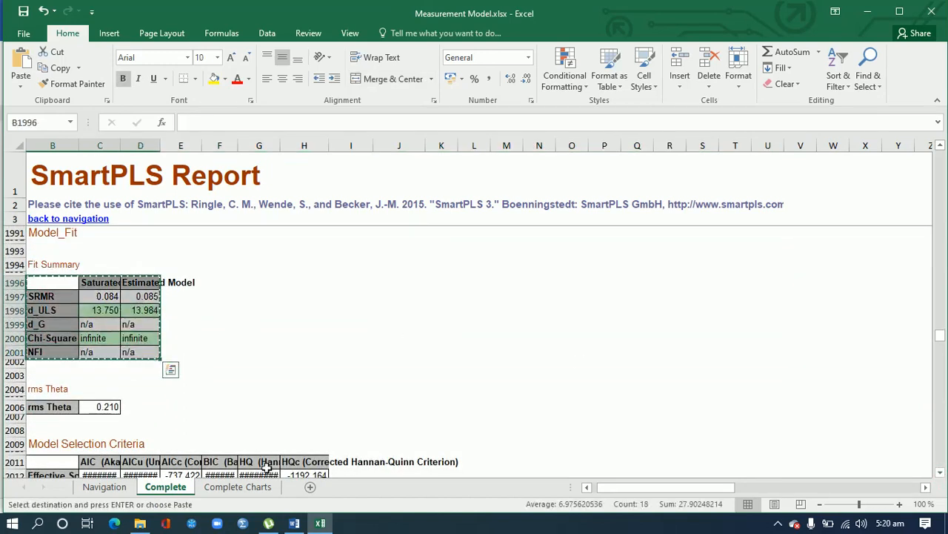
left_click(294, 523)
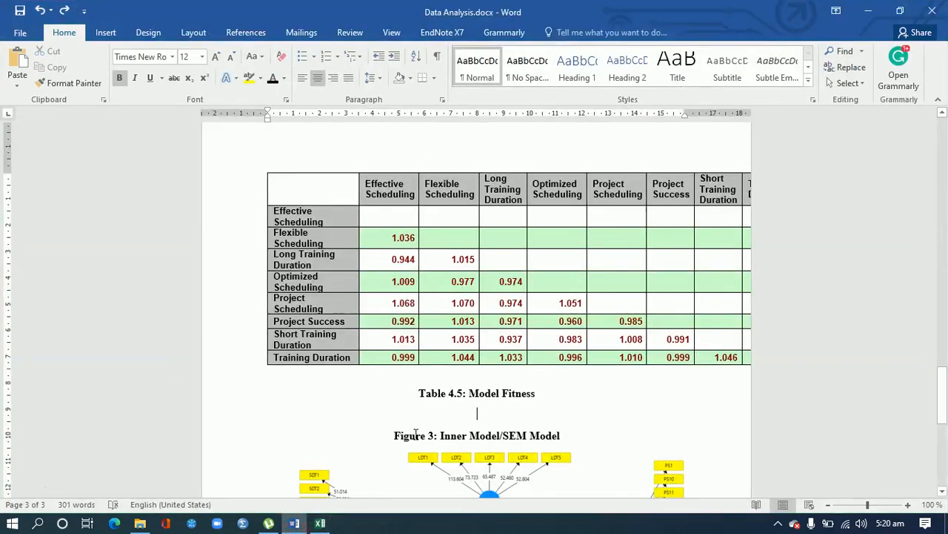
key("ctrl+v")
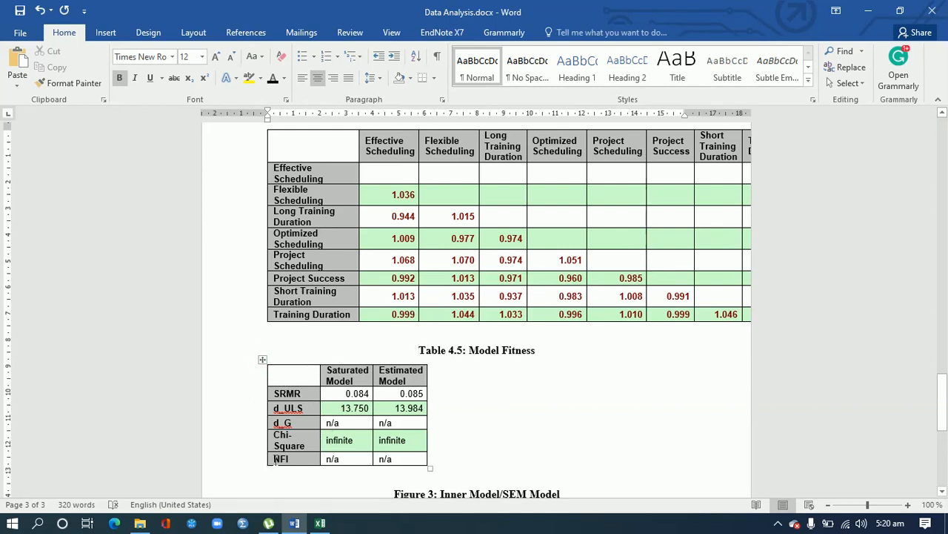
Examine the NFI row and the saturated and estimated SRMR values in the Model Fitness table.
left_click_drag(275, 458, 385, 454)
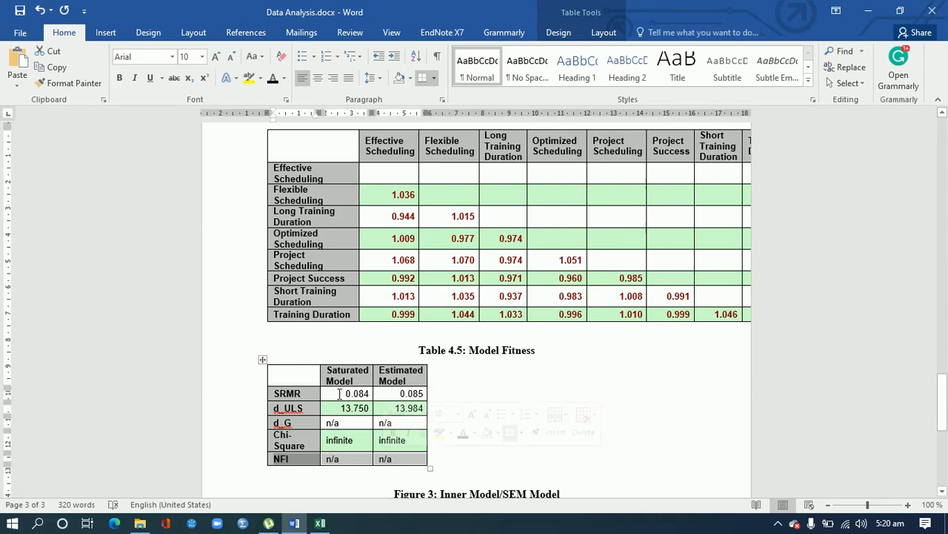
left_click_drag(344, 393, 393, 395)
left_click(366, 398)
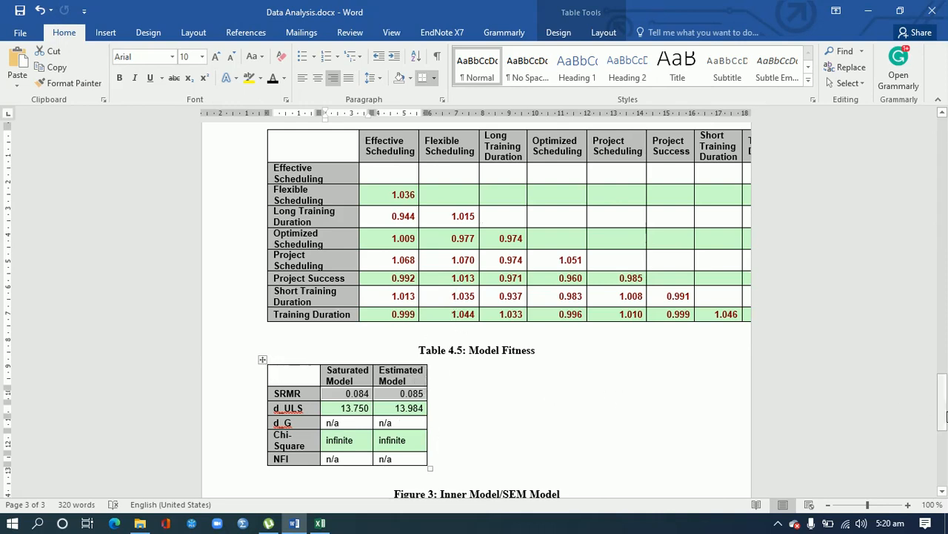
Insert a page break before the Table 4.6: Structural Equation Model Estimations caption and add a blank line below the caption.
left_click_drag(942, 401, 943, 474)
left_click(361, 403)
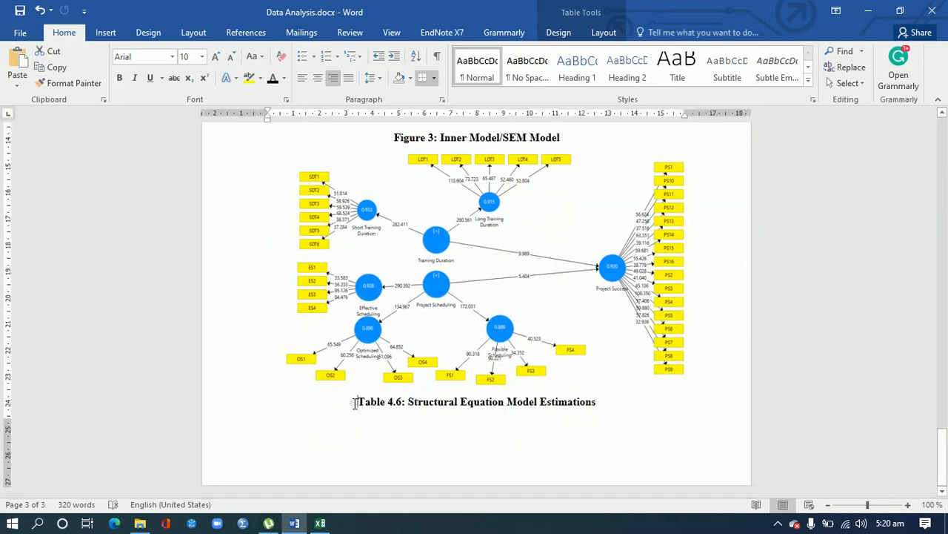
key("ctrl+Return")
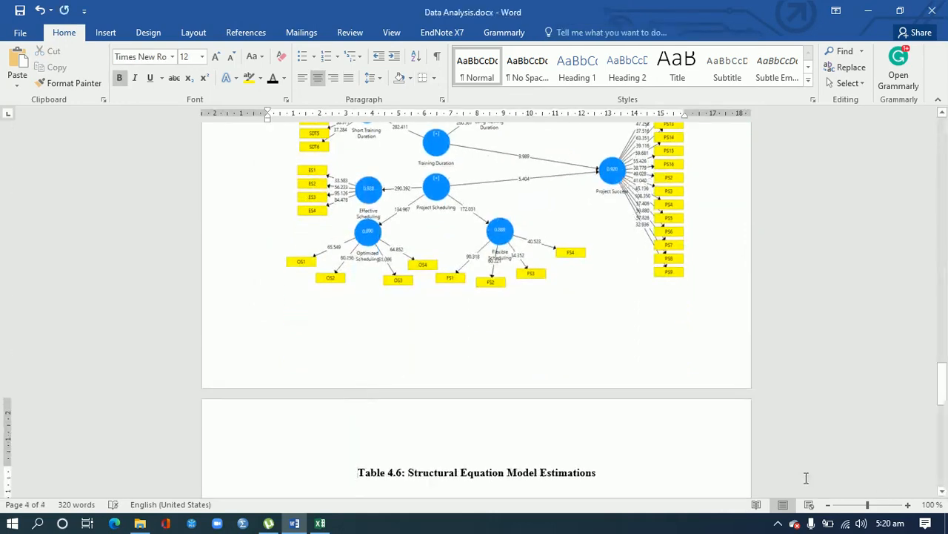
left_click_drag(942, 412, 943, 429)
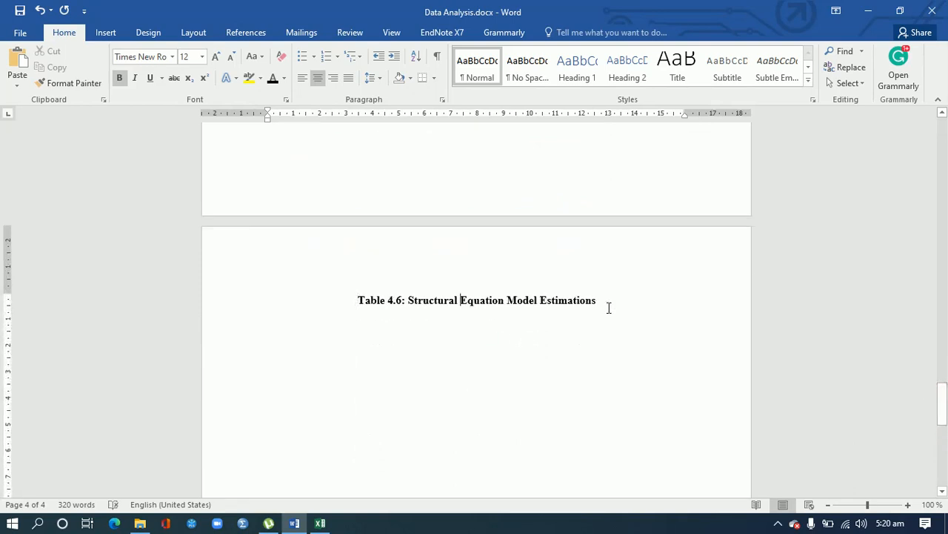
key("Return")
Switch to Excel and close the Measurement Model.xlsx workbook without saving the changes.
left_click(321, 523)
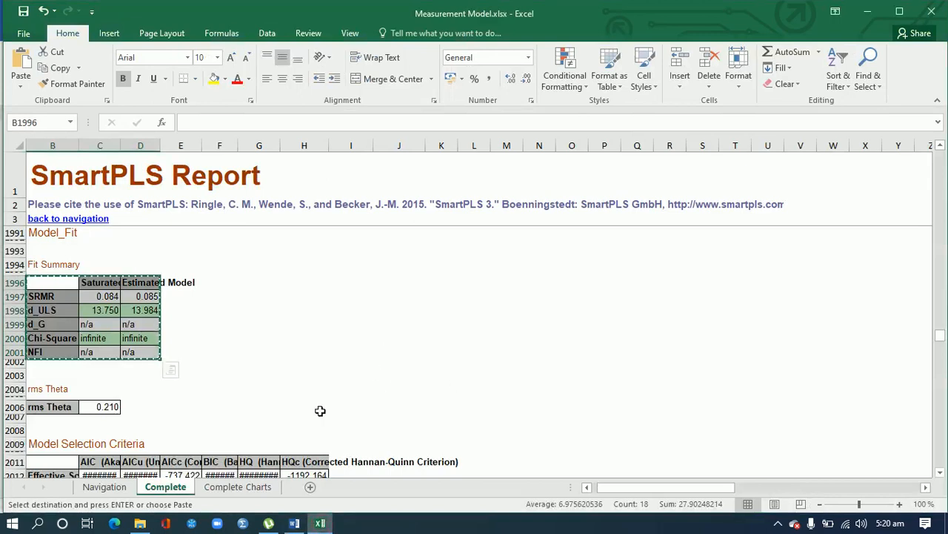
left_click(931, 12)
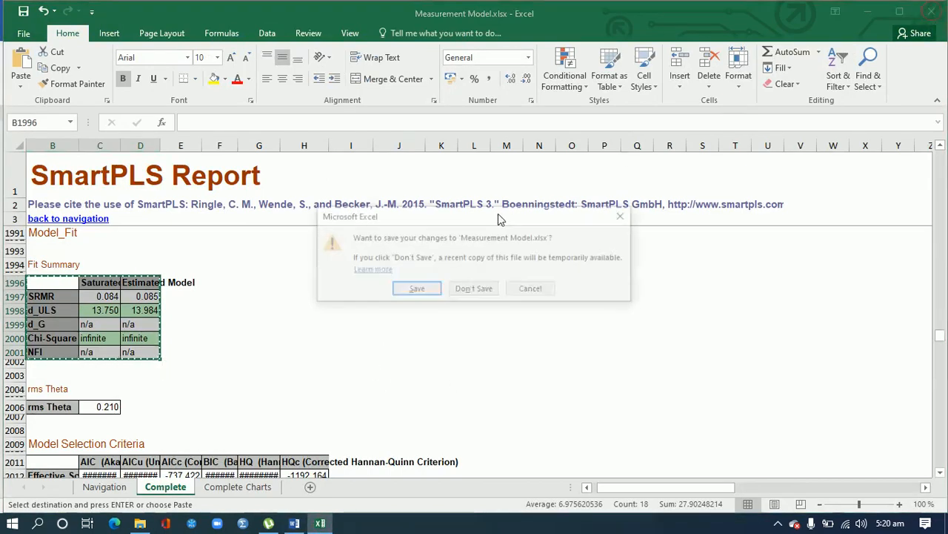
left_click(469, 291)
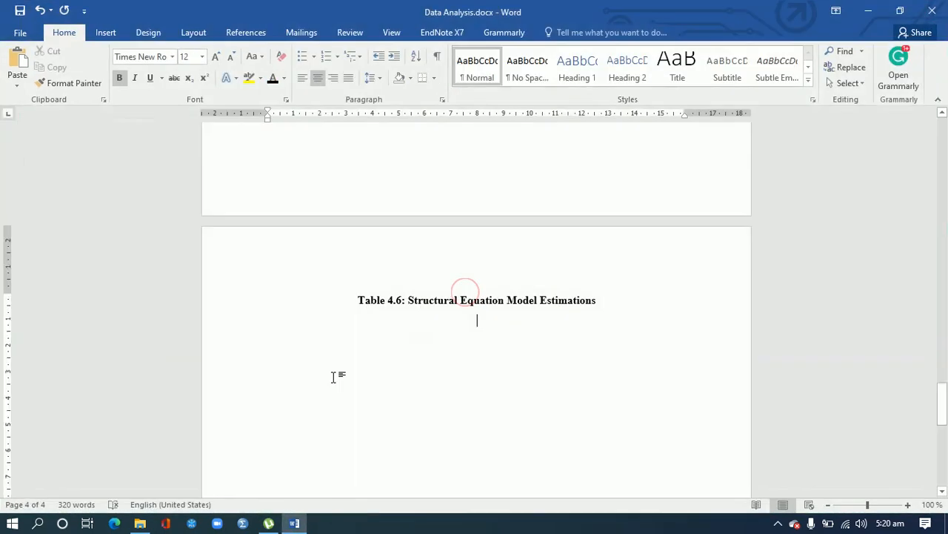
In File Explorer, open Measurement Model.xlsx from the Structural Model folder inside Simple Model.
left_click(140, 522)
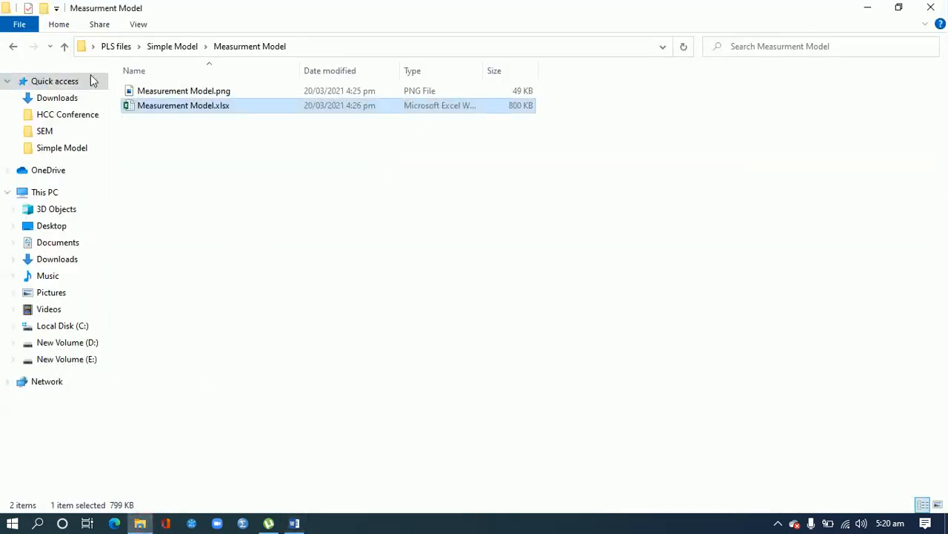
left_click(65, 46)
double_click(152, 110)
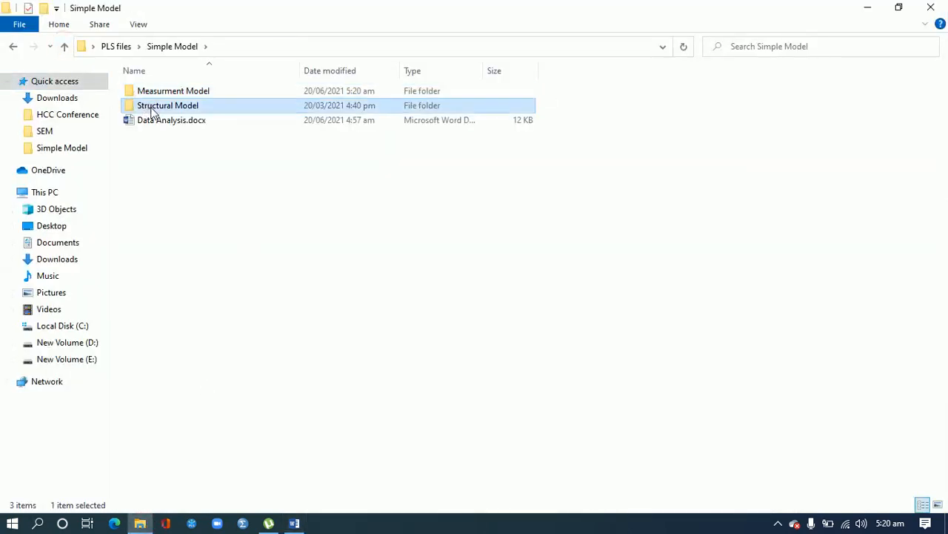
left_click(161, 96)
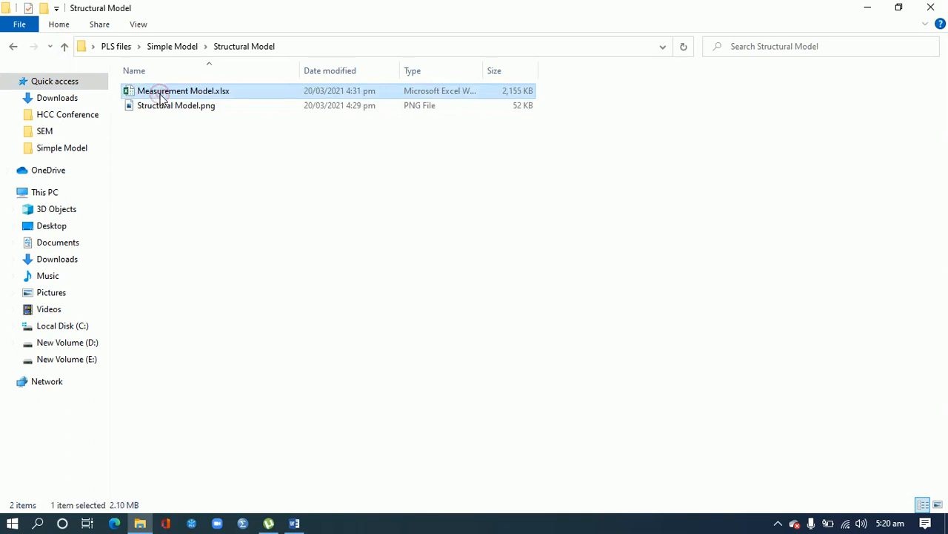
double_click(161, 97)
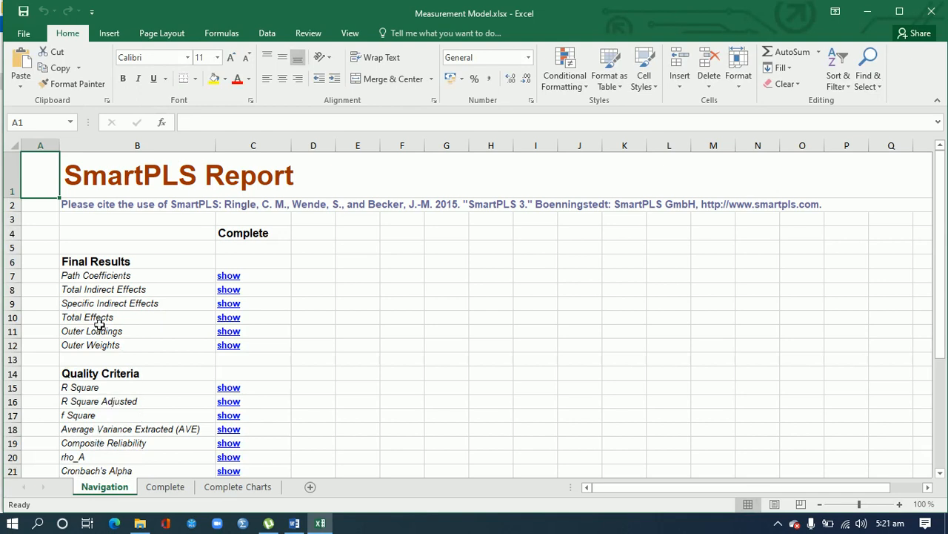
Go to the Total Effects section of the report and bring its Mean, STDEV, T-Values, P-Values table into view.
left_click(232, 319)
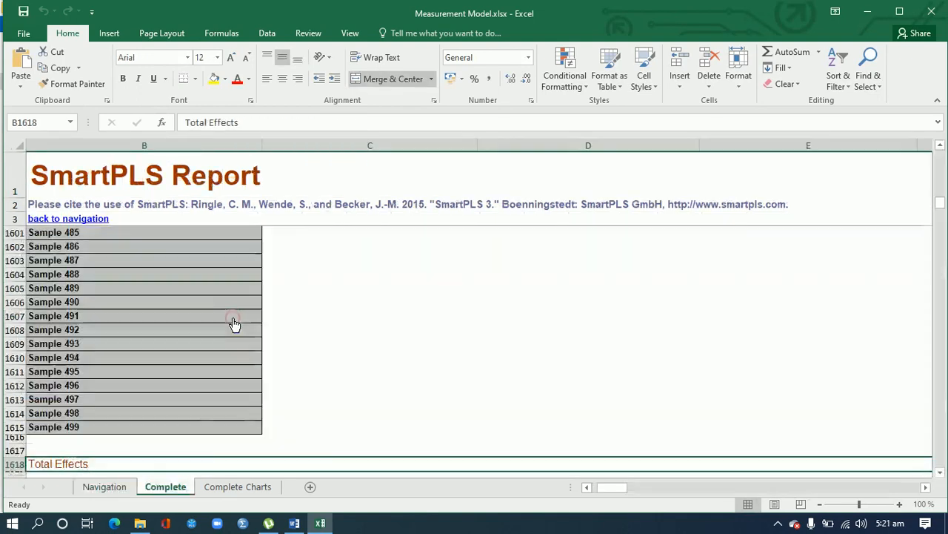
left_click(940, 475)
left_click(940, 475)
left_click(940, 475)
left_click(940, 475)
left_click(940, 475)
left_click(940, 475)
left_click(940, 475)
left_click(941, 475)
left_click(940, 475)
left_click(940, 475)
left_click(940, 475)
left_click(940, 474)
left_click_drag(126, 303, 339, 345)
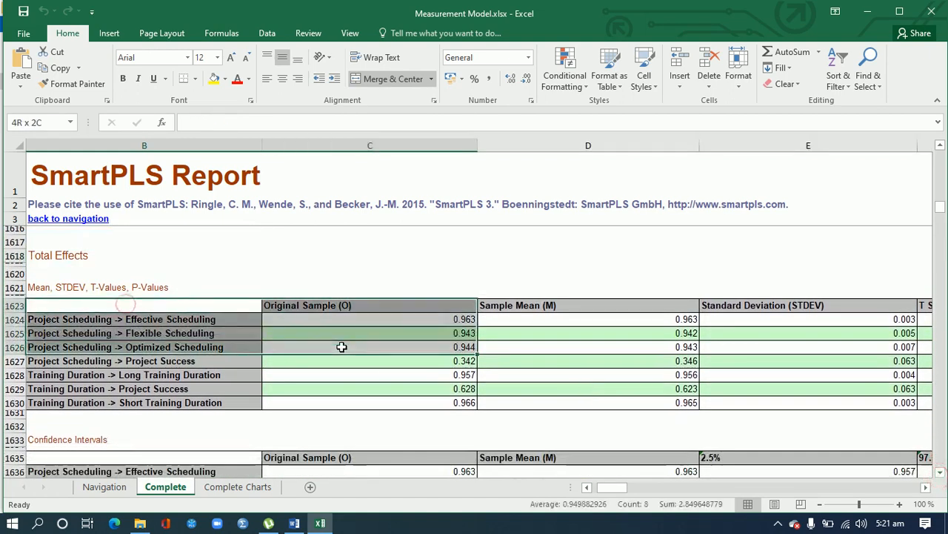
left_click(418, 252)
Narrow columns B through G of the Total Effects report so the whole Mean, STDEV, T-Values, P-Values table becomes compact.
left_click_drag(398, 155, 317, 174)
left_click_drag(536, 149, 368, 163)
left_click_drag(587, 145, 430, 166)
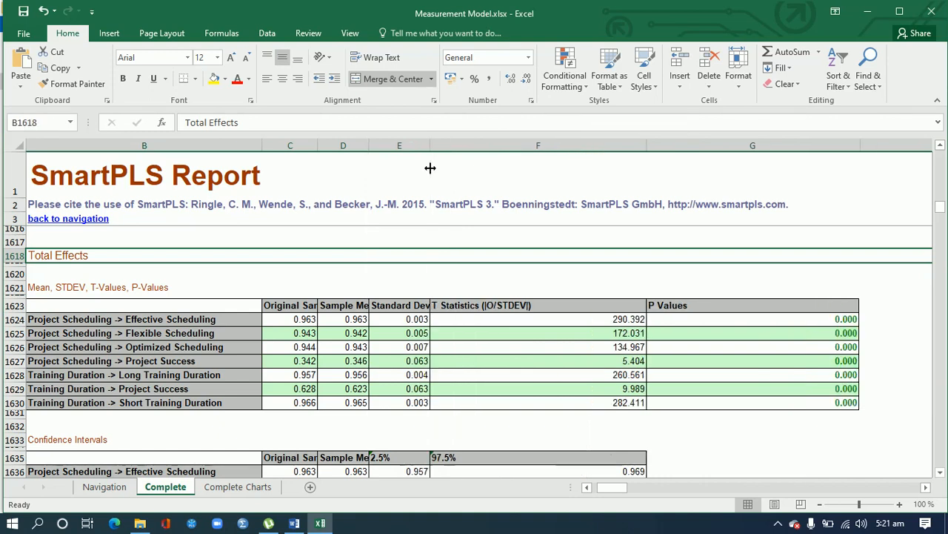
left_click_drag(644, 146, 475, 183)
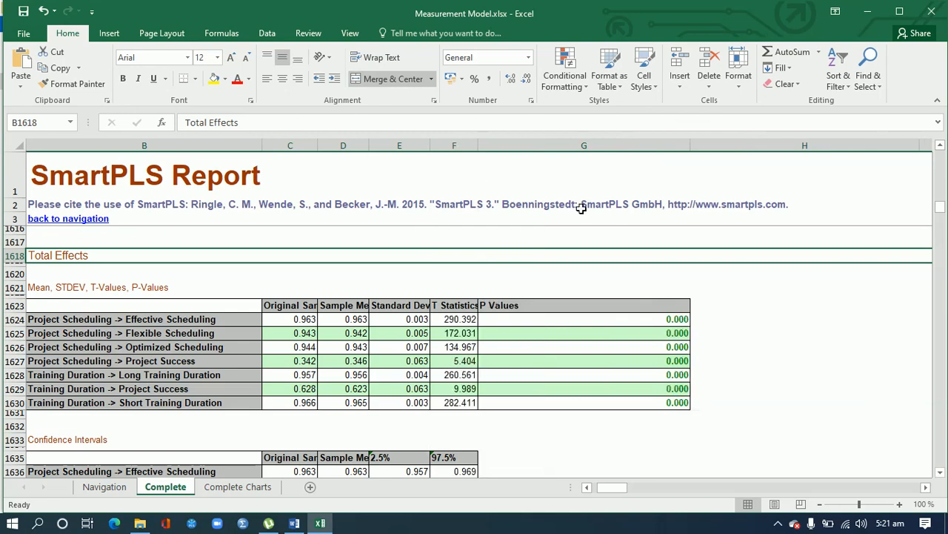
left_click_drag(689, 148, 517, 173)
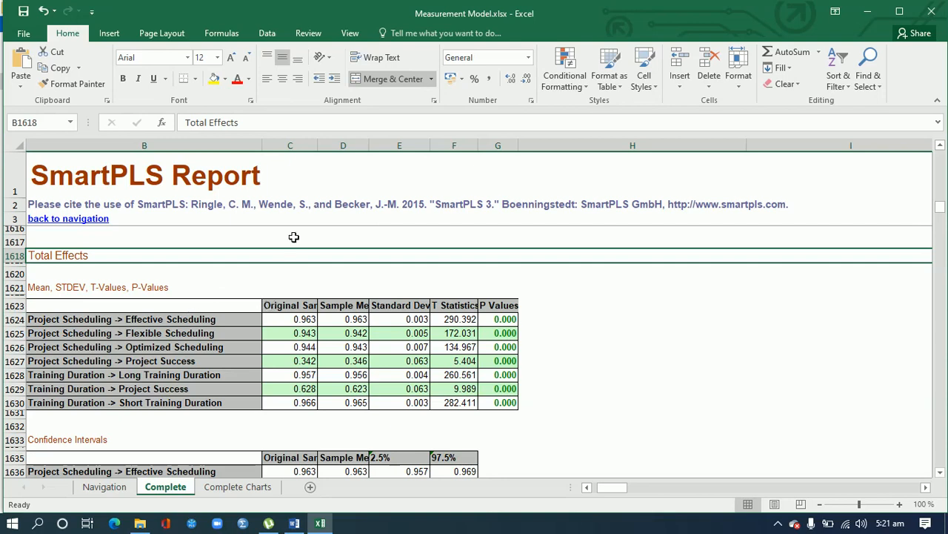
left_click_drag(261, 150, 177, 161)
Copy the Total Effects Mean, STDEV, T-Values, P-Values table with its headers and paste it below the Table 4.6 caption in Word.
left_click_drag(114, 302, 408, 404)
key("ctrl+c")
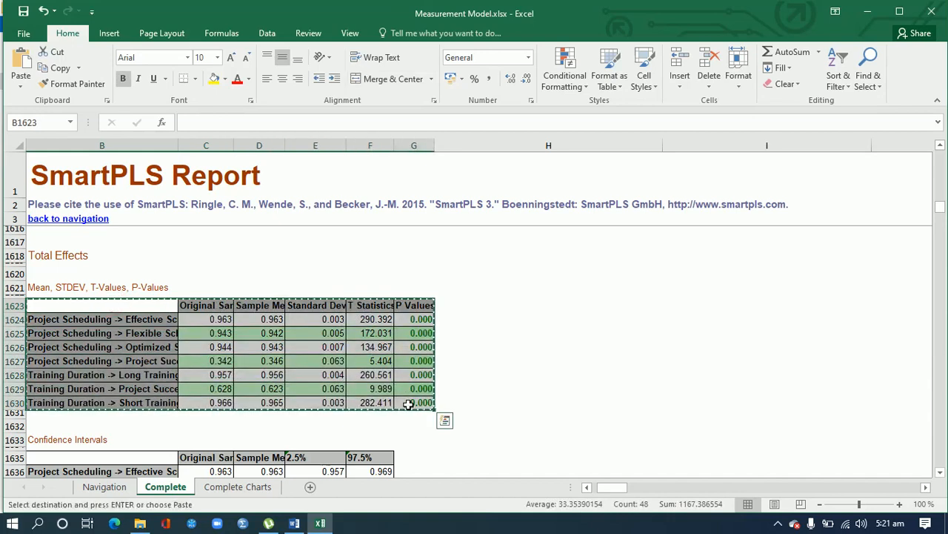
left_click(294, 524)
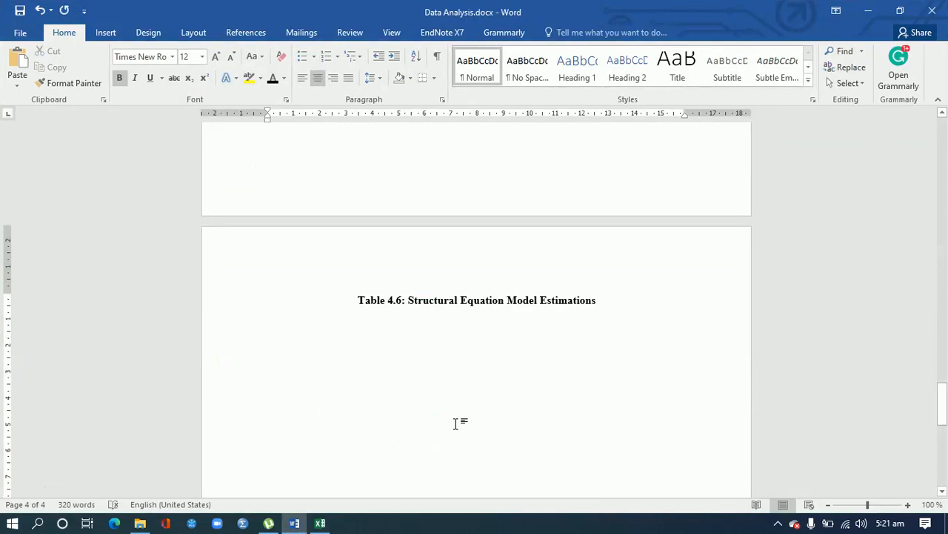
key("ctrl+v")
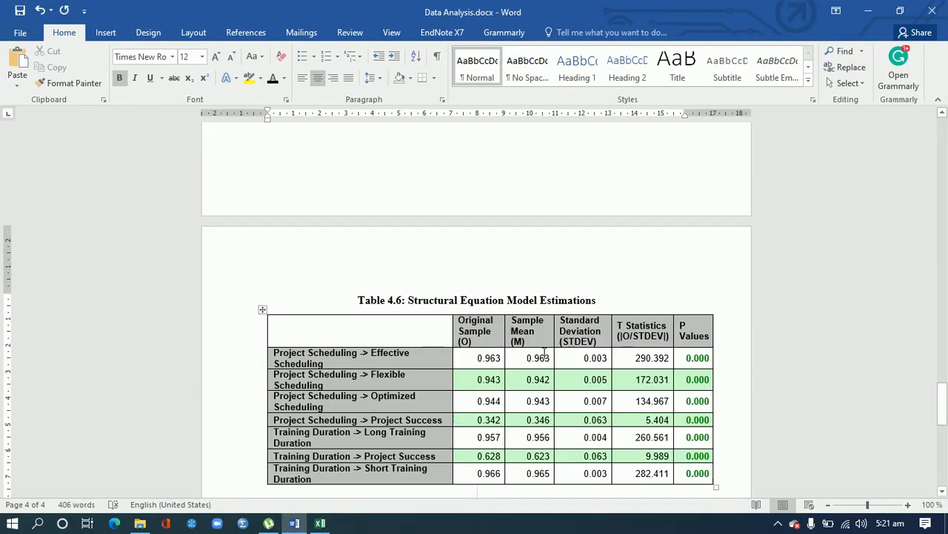
Examine the original sample and P values for the Effective Scheduling and Flexible Scheduling paths in Table 4.6.
left_click_drag(472, 340, 459, 320)
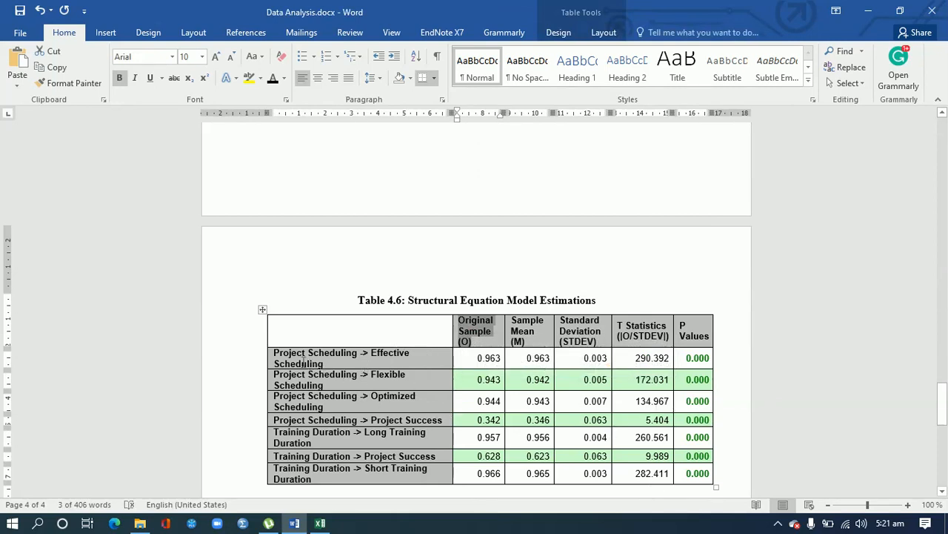
left_click_drag(272, 355, 382, 363)
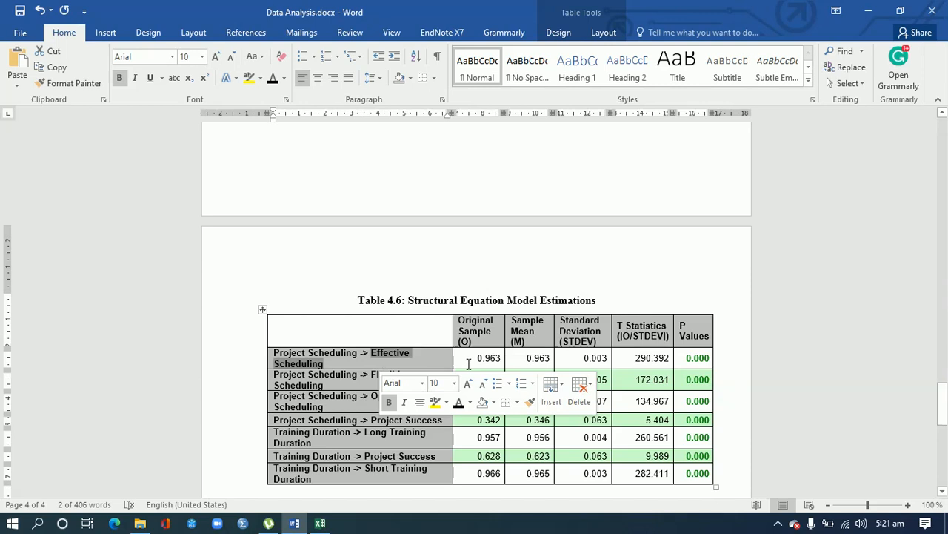
left_click_drag(470, 358, 501, 358)
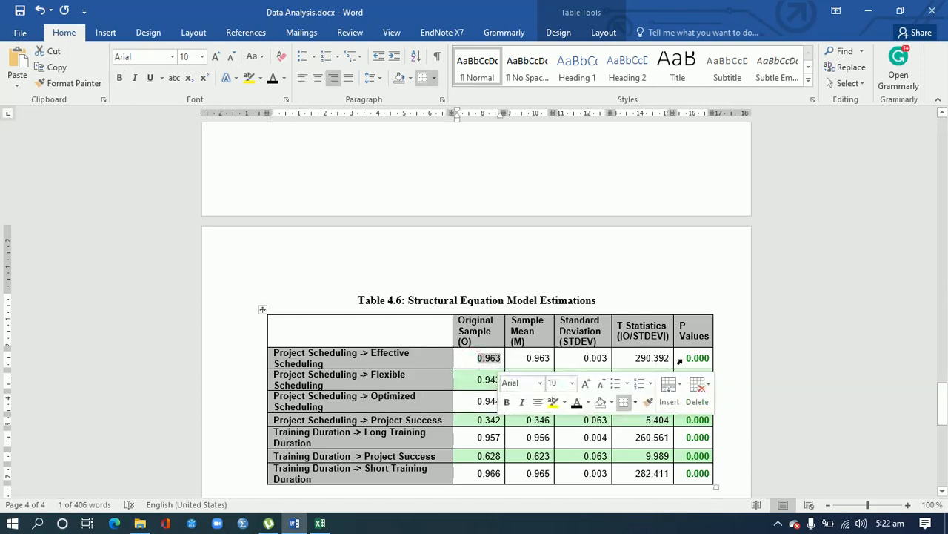
left_click_drag(680, 358, 710, 359)
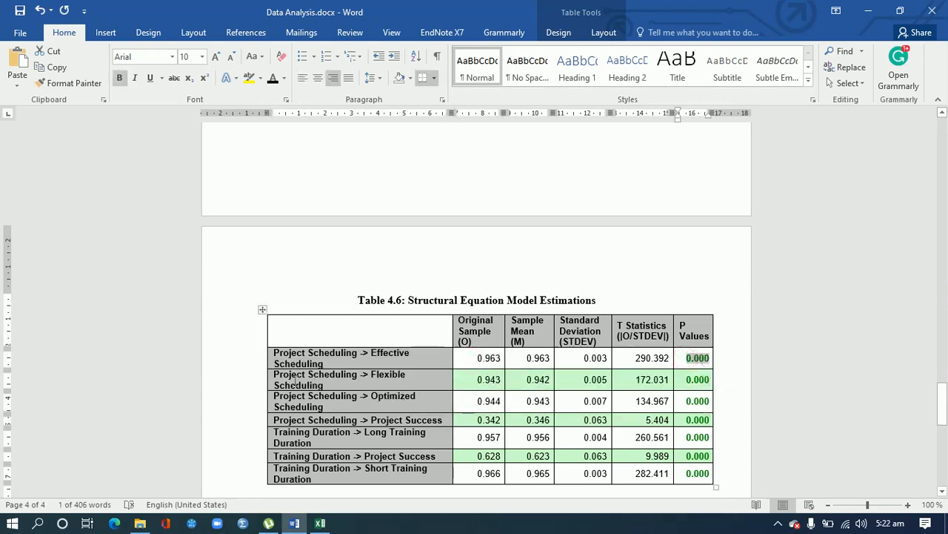
left_click_drag(276, 376, 372, 376)
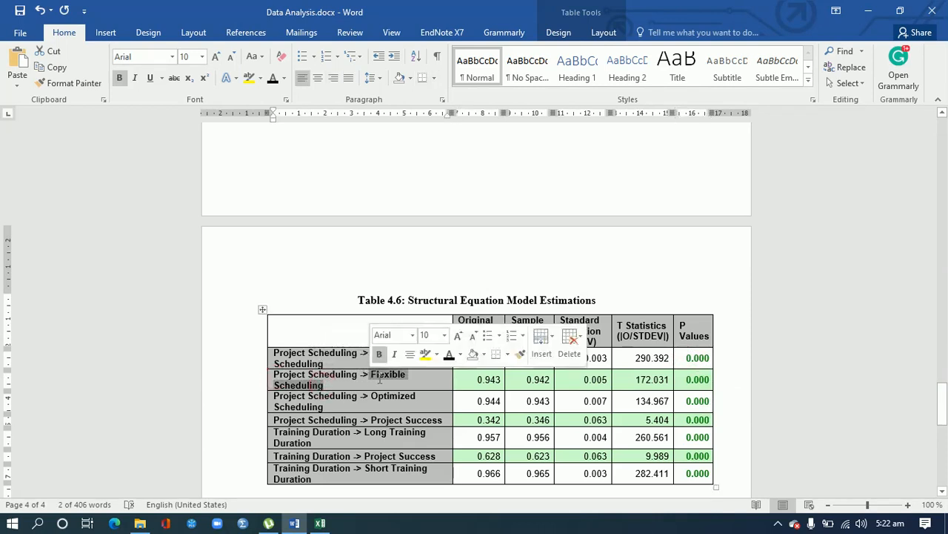
left_click_drag(479, 379, 501, 379)
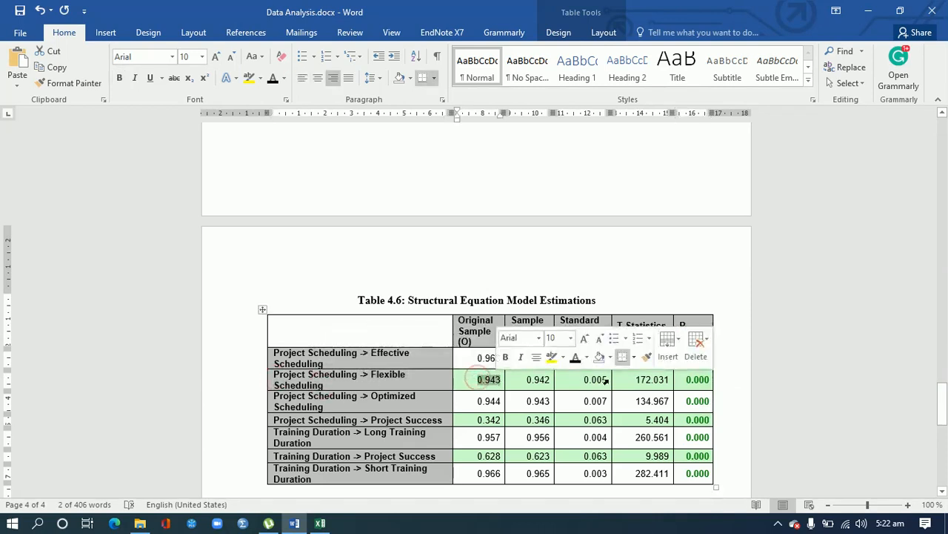
left_click_drag(691, 380, 710, 379)
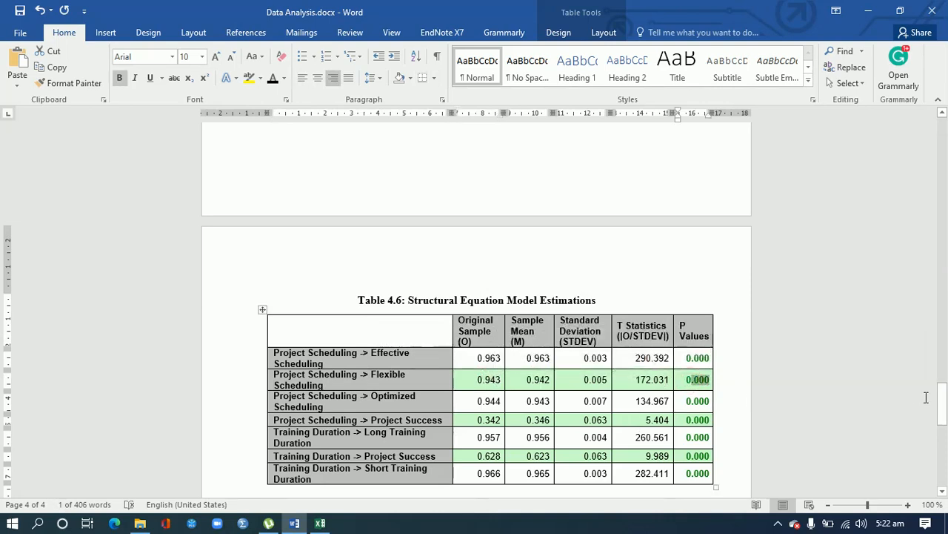
left_click_drag(942, 417, 941, 437)
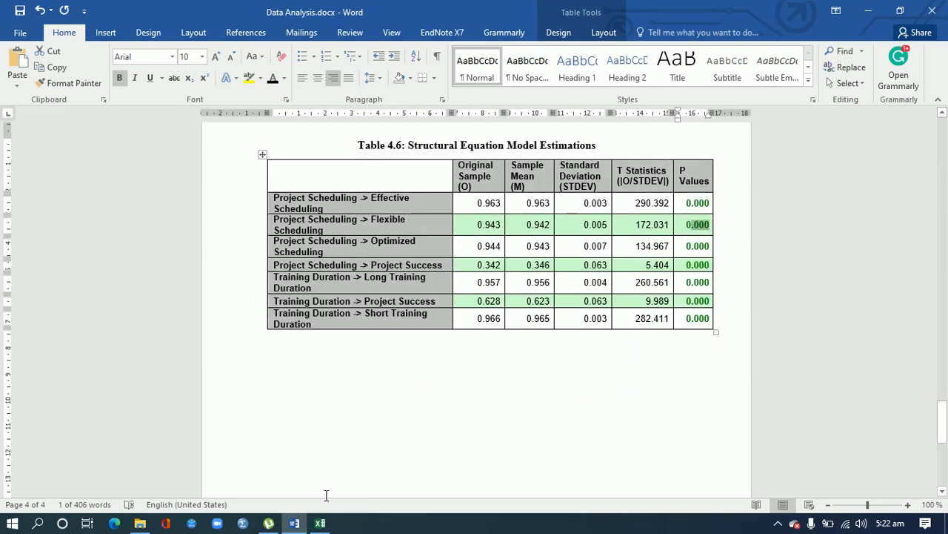
Switch to Excel and go to the report's R Square section, bringing its Mean, STDEV, T-Values, P-Values table into view.
left_click(320, 522)
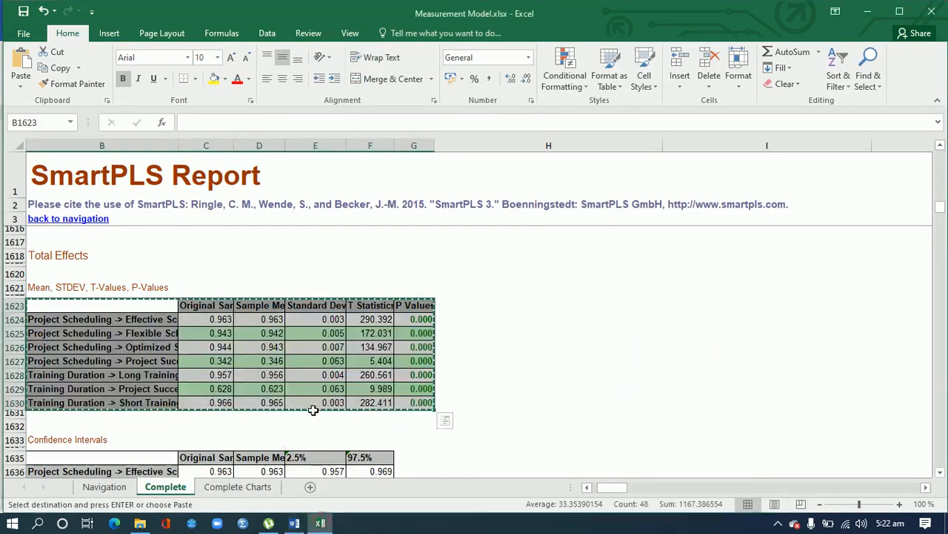
left_click(131, 486)
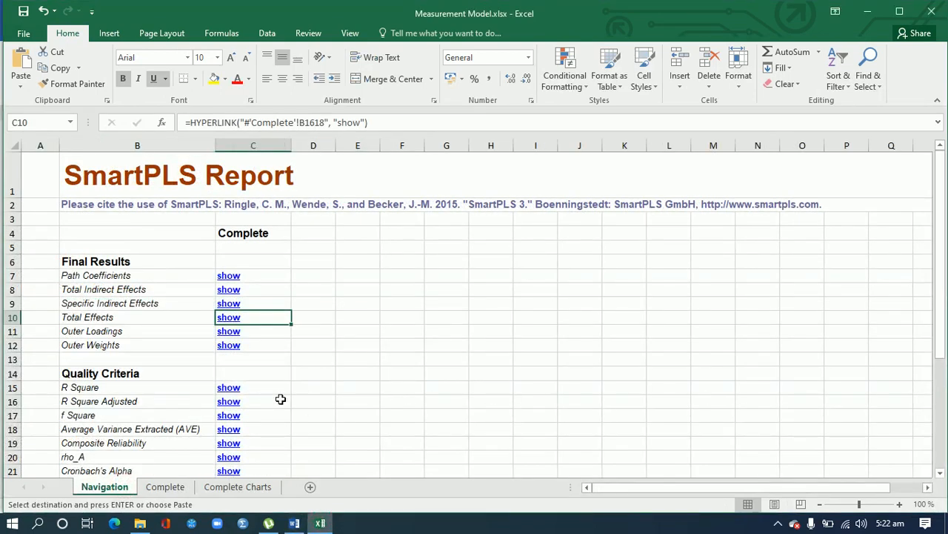
left_click(229, 390)
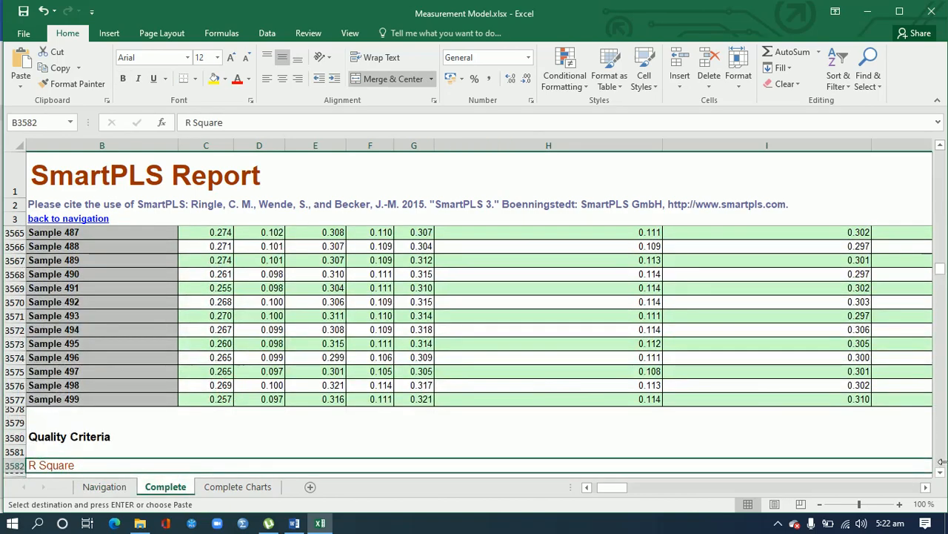
left_click_drag(941, 473, 941, 473)
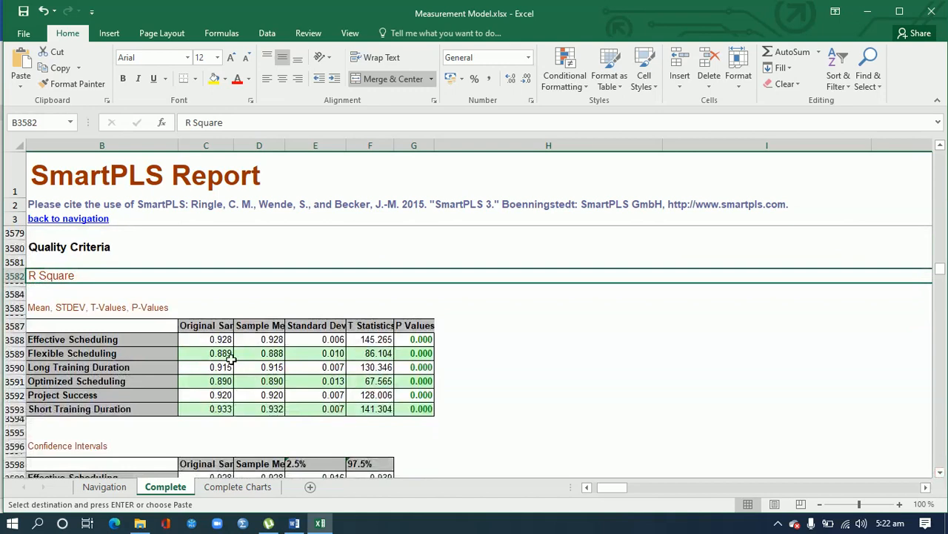
Select the whole R Square Mean, STDEV, T-Values, P-Values table including its headers and switch back to the Word document.
left_click_drag(221, 339, 224, 409)
key("ctrl+v")
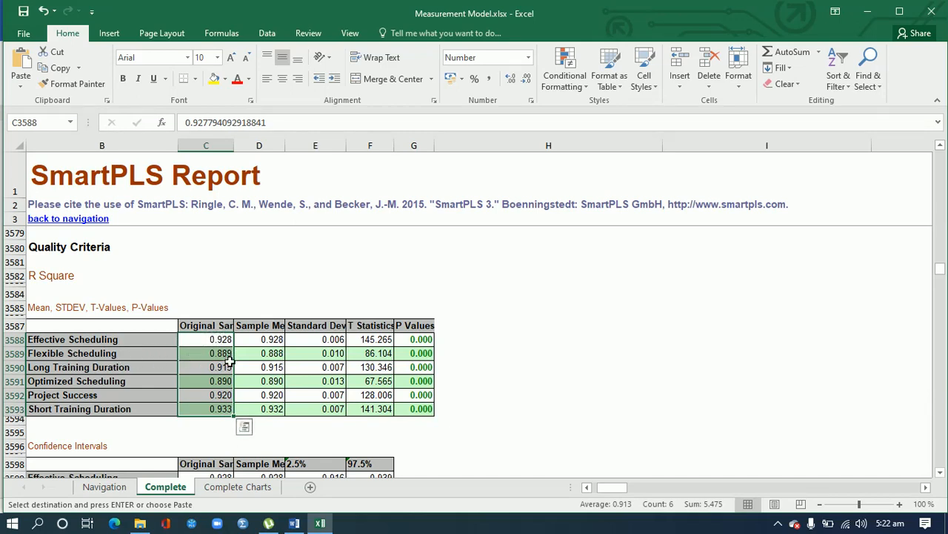
left_click_drag(104, 330, 409, 410)
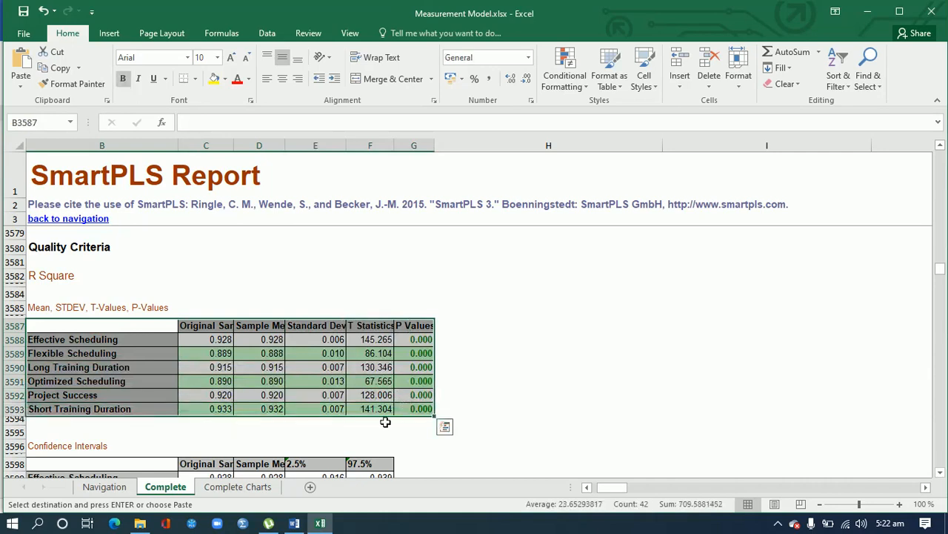
left_click(294, 523)
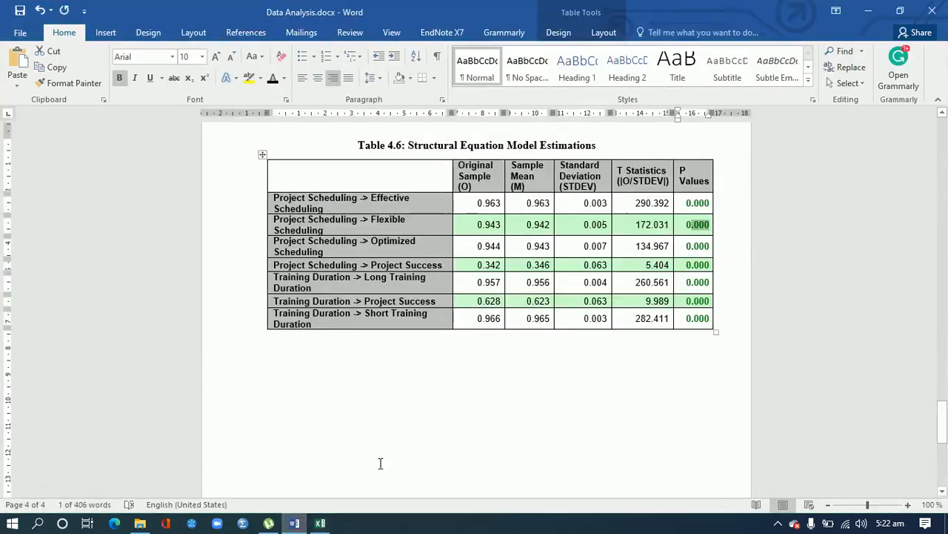